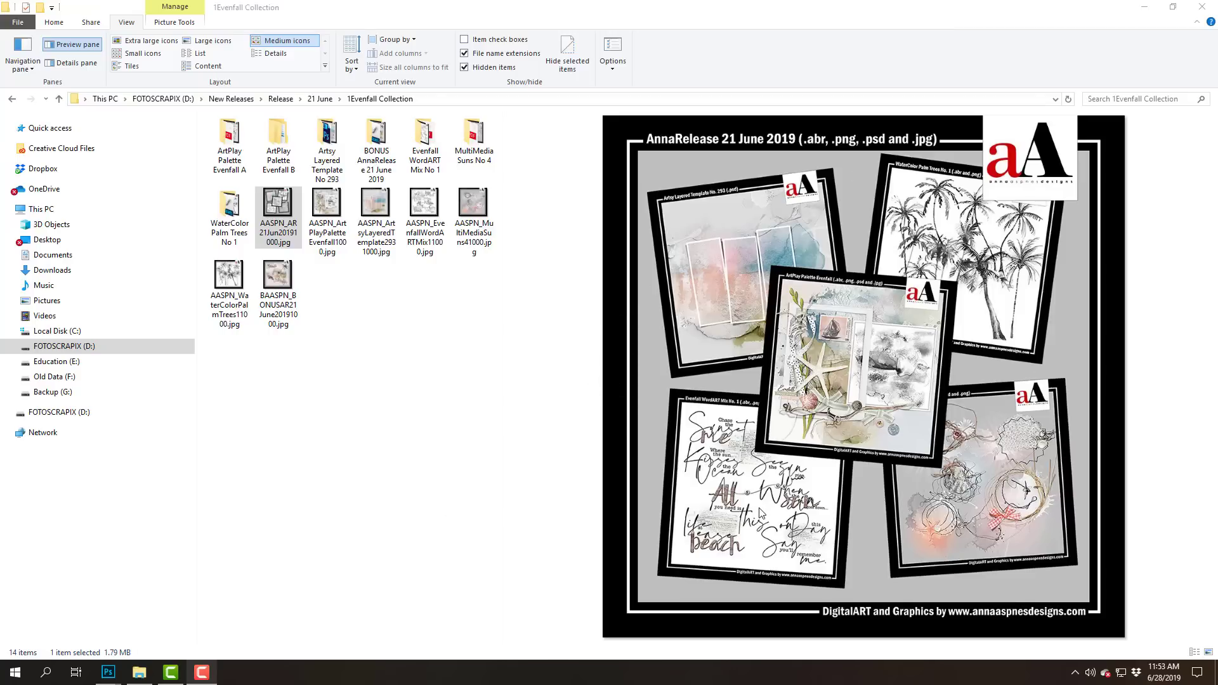
# Step: Preview the product cover images in the 1Evenfall Collection folder, from ArtPlay Palette Evenfall through the BONUS AnnaRelease
pyautogui.click(314, 208)
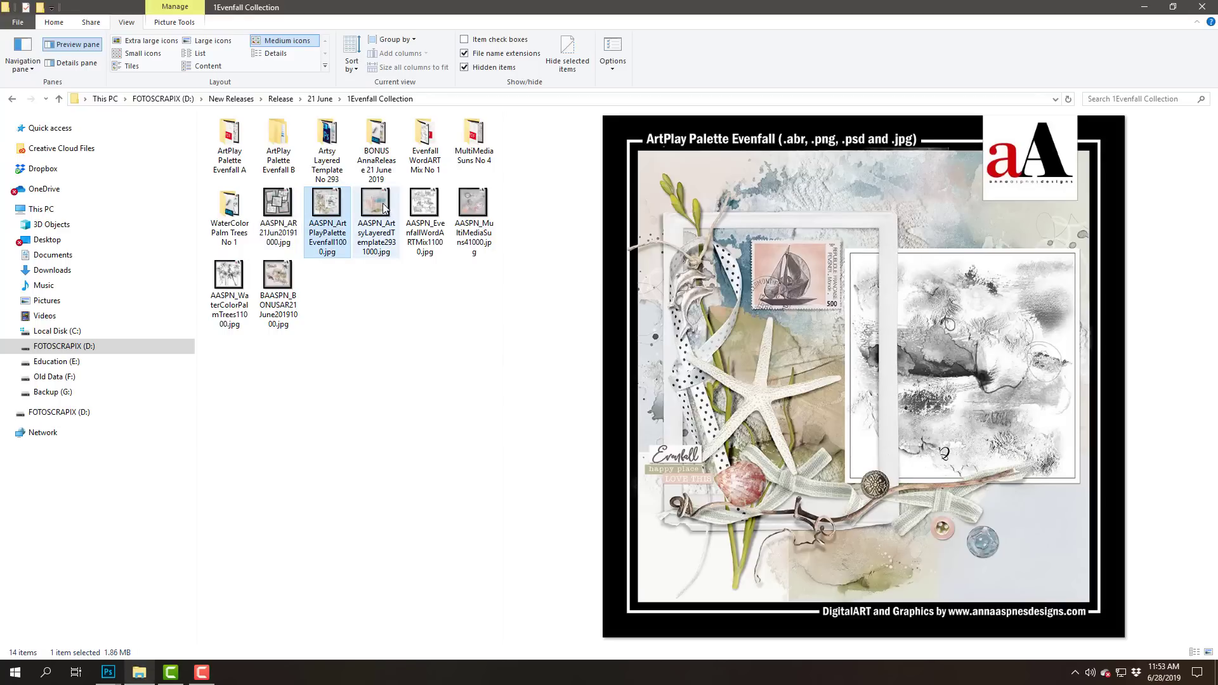
pyautogui.click(382, 202)
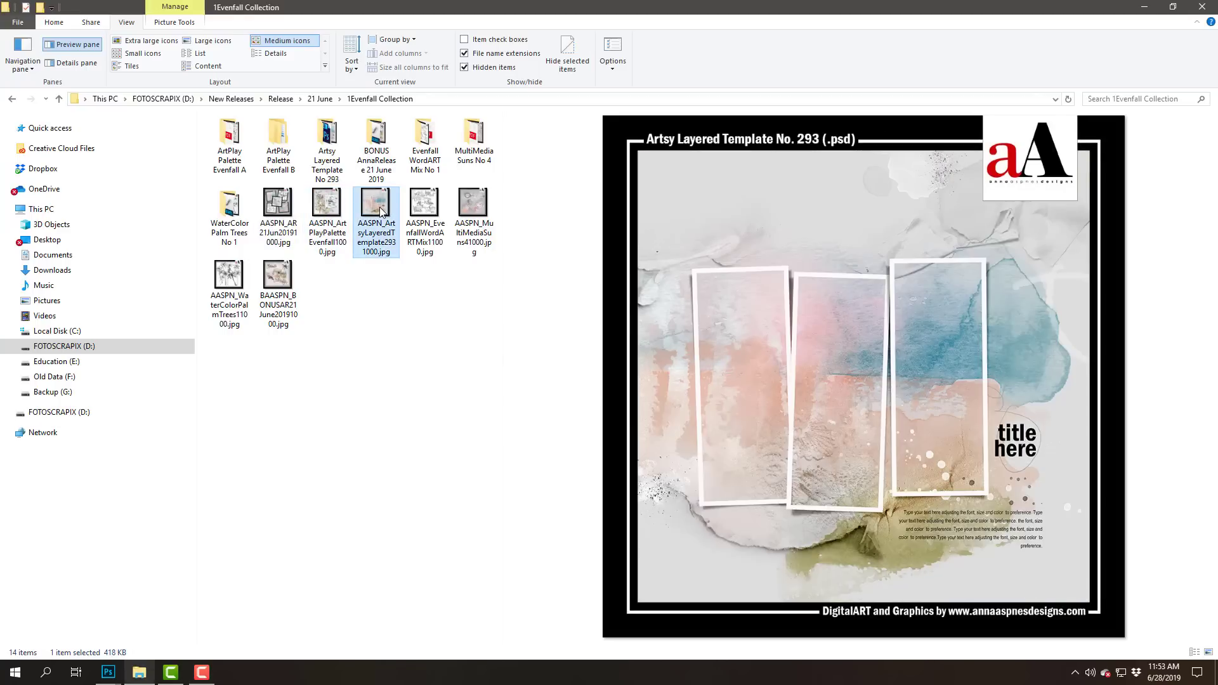
pyautogui.click(430, 208)
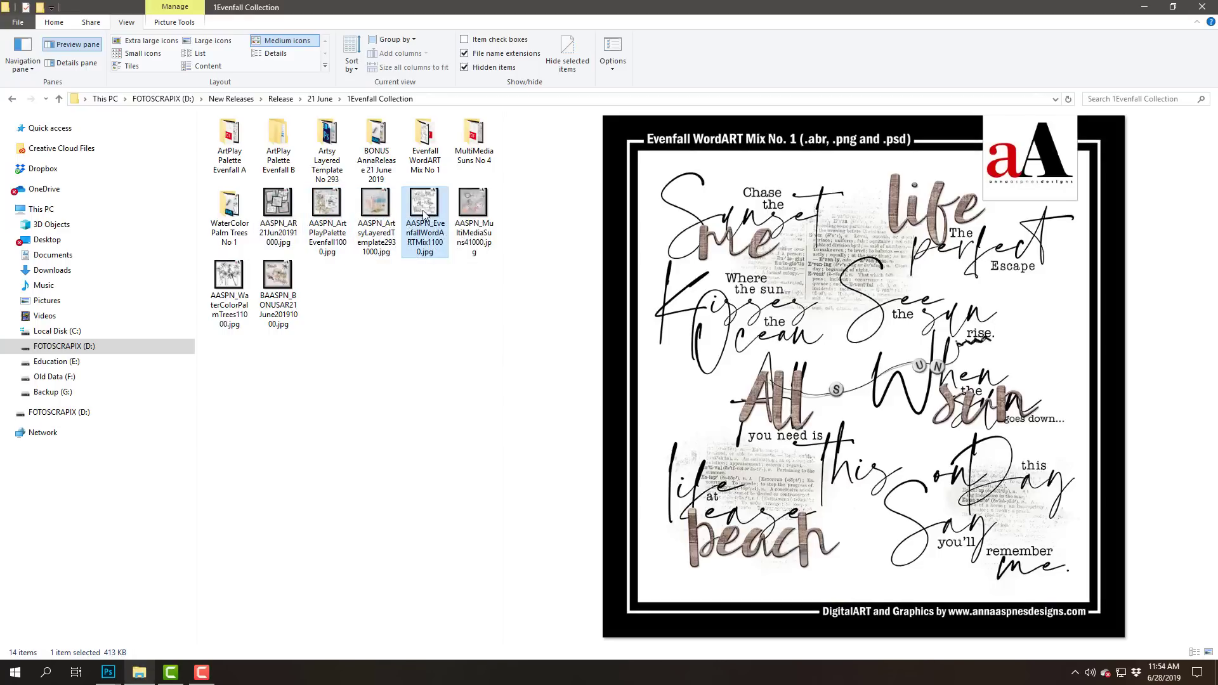
pyautogui.click(482, 210)
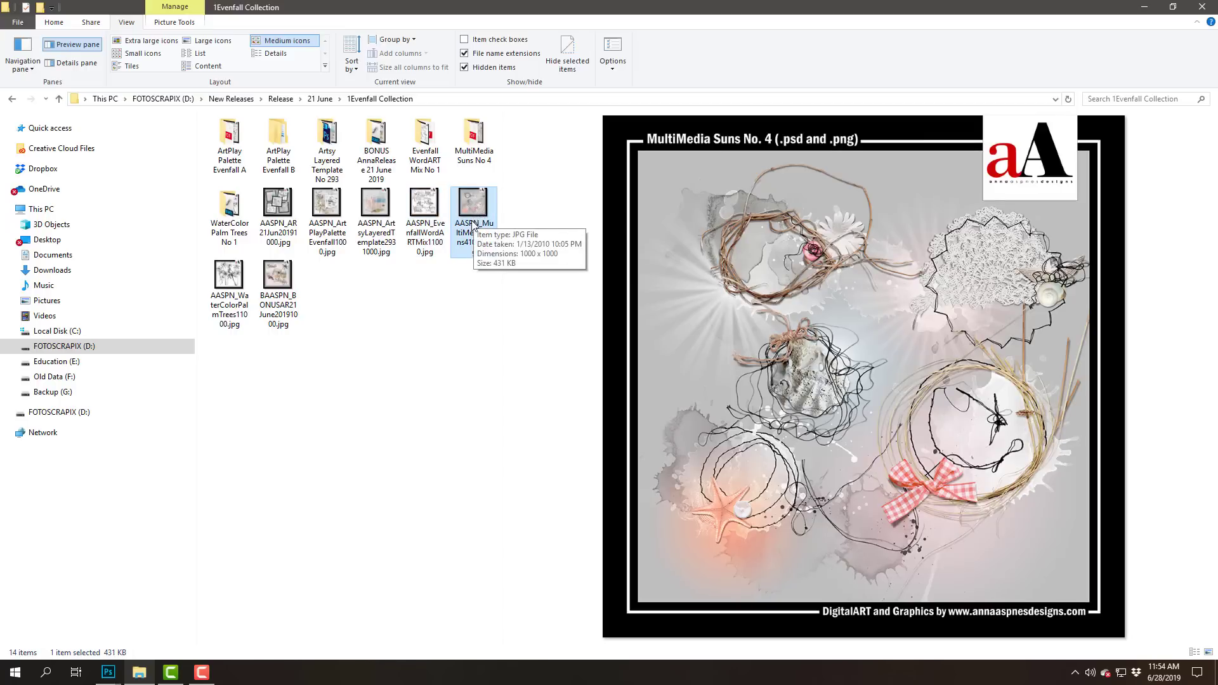
pyautogui.click(230, 287)
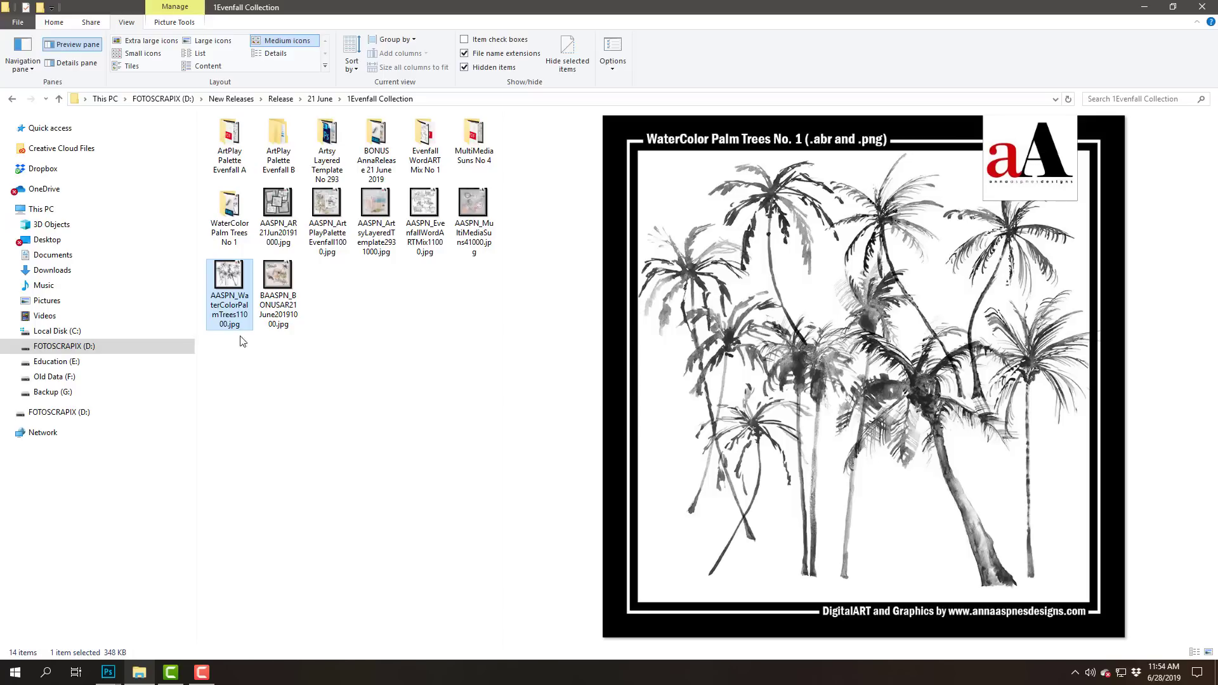
pyautogui.click(260, 297)
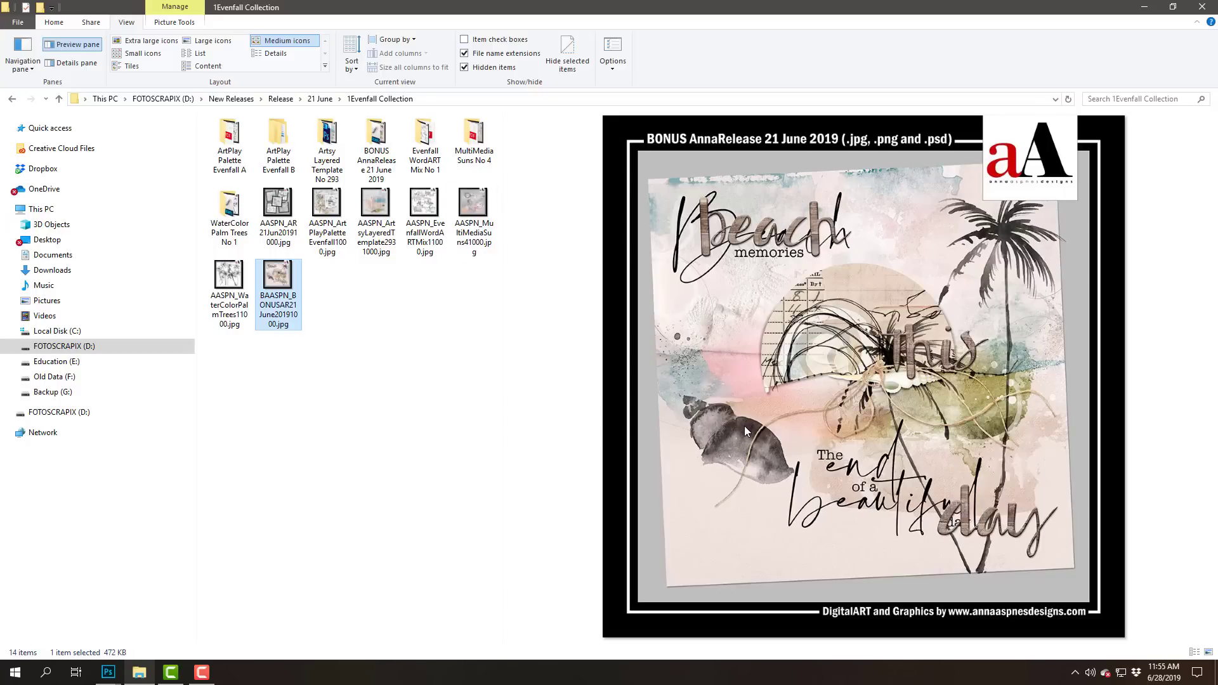
# Step: Switch to Photoshop and view the layout and layers of My Beach Chair Final.psd
pyautogui.click(108, 671)
pyautogui.click(172, 650)
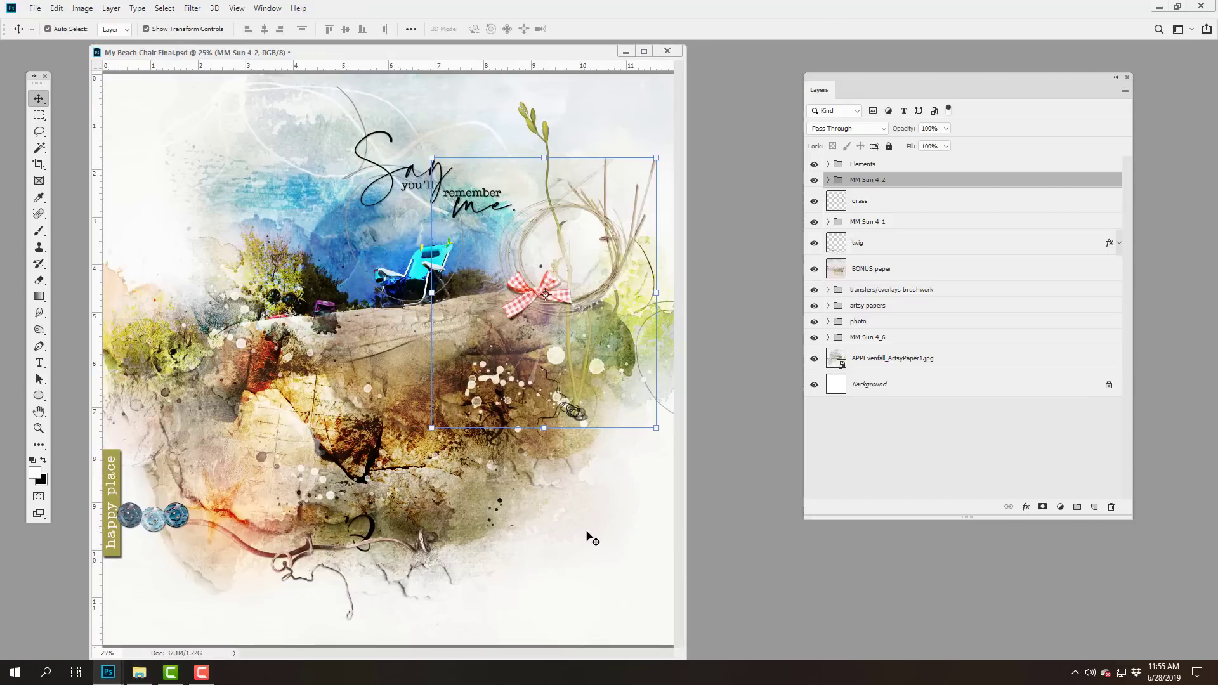
# Step: Switch to File Explorer and preview ArtsyPaper1 to ArtsyPaper4 in the Paperie folder of ArtPlay Palette Evenfall A
pyautogui.click(139, 672)
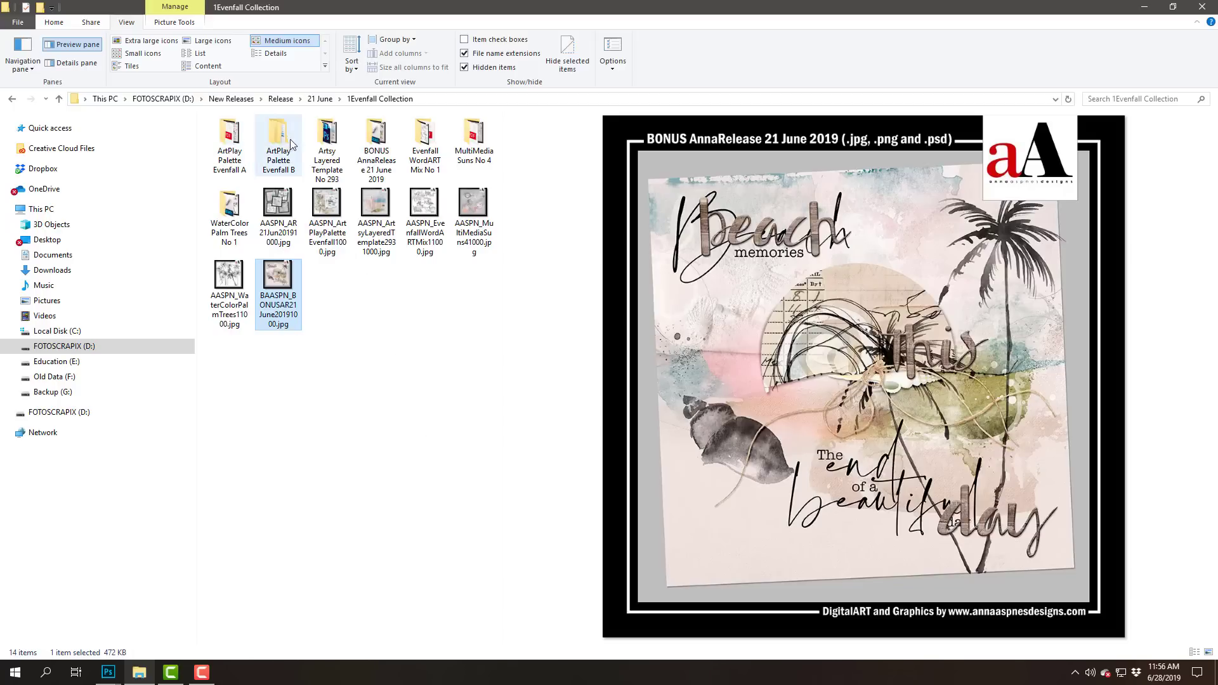
pyautogui.click(229, 148)
pyautogui.doubleClick(230, 147)
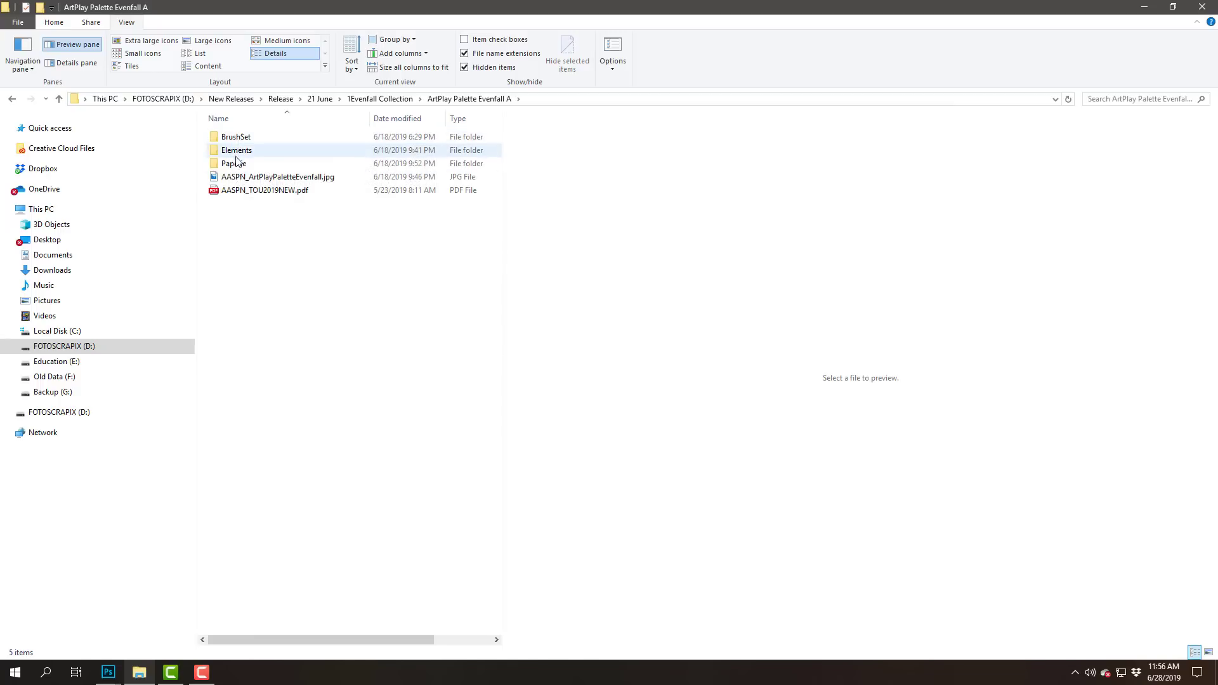
pyautogui.doubleClick(235, 164)
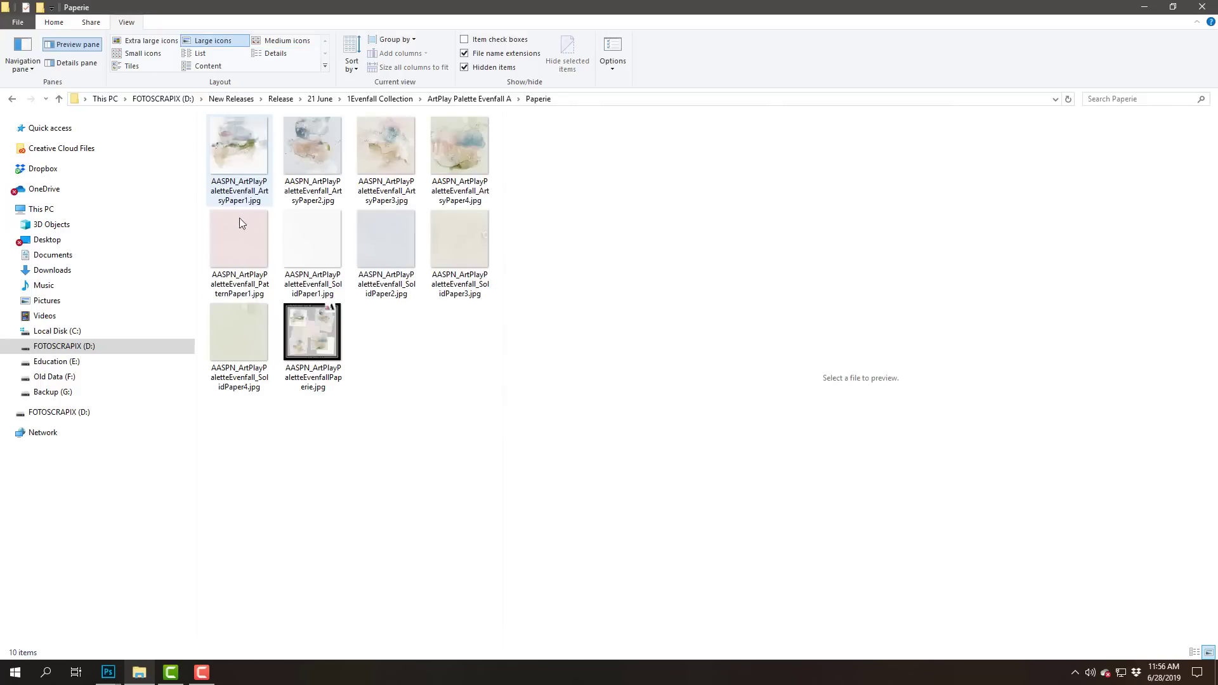
pyautogui.click(253, 165)
pyautogui.click(304, 164)
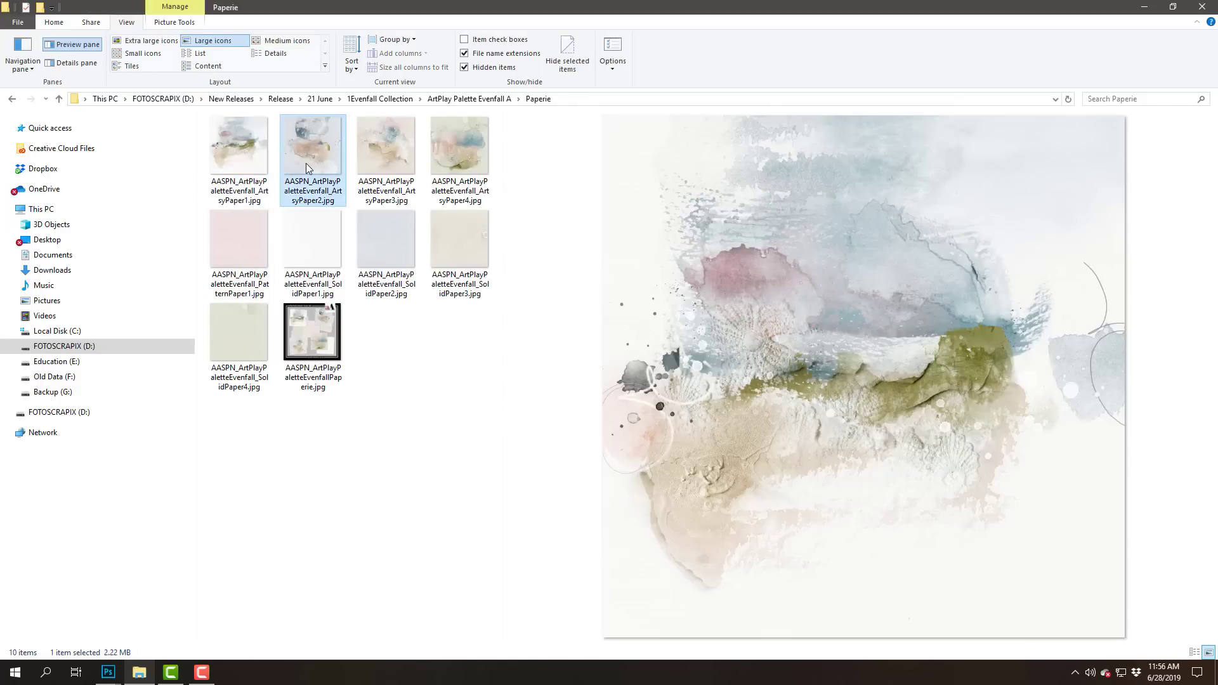
pyautogui.click(404, 166)
pyautogui.click(460, 159)
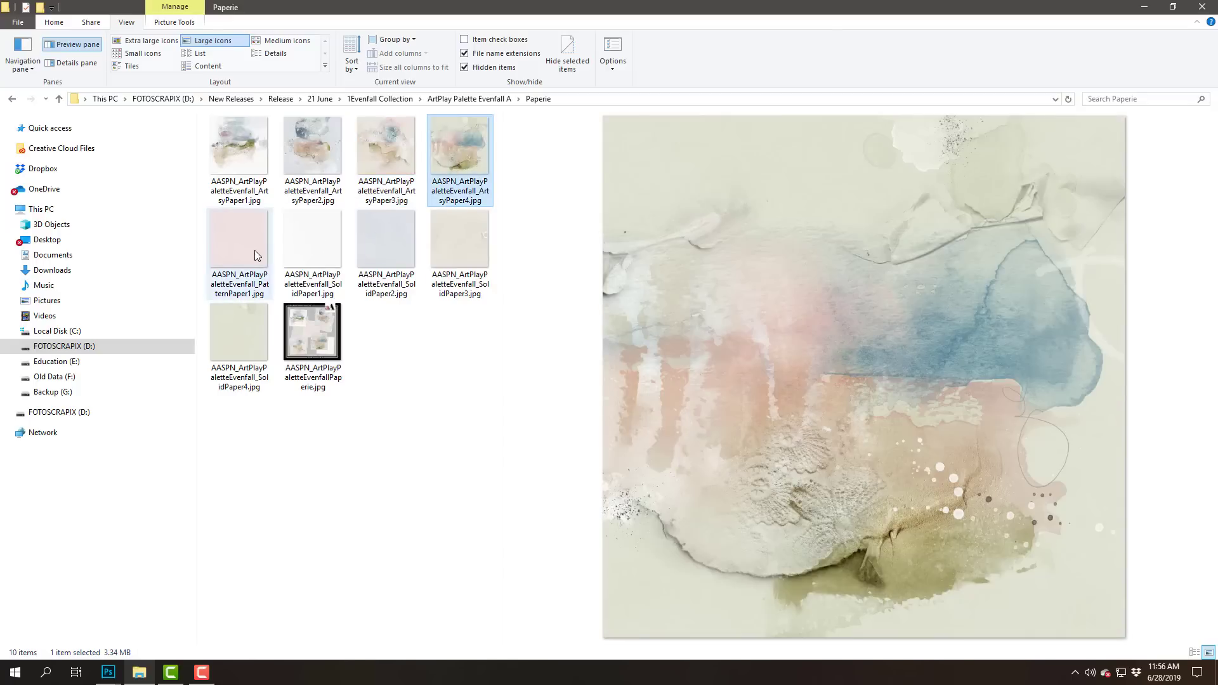
# Step: Preview PatternPaper1 and the four SolidPaper files in the Paperie folder
pyautogui.click(254, 250)
pyautogui.click(336, 248)
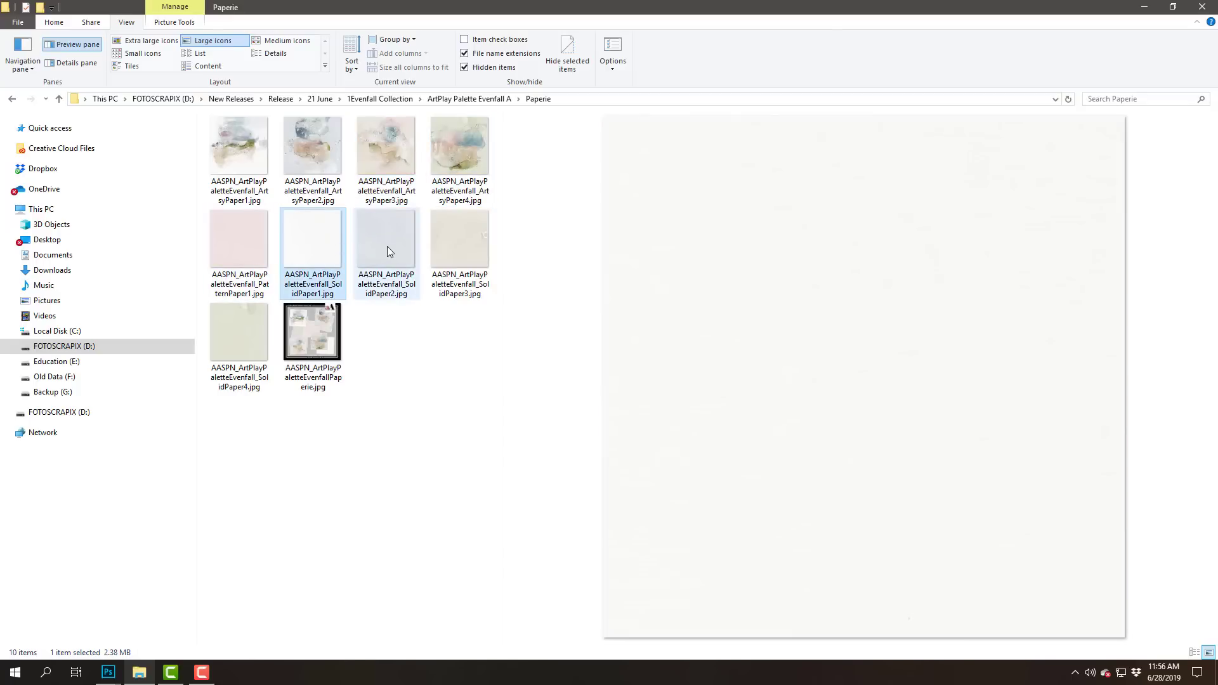
pyautogui.click(387, 247)
pyautogui.click(452, 248)
pyautogui.click(240, 340)
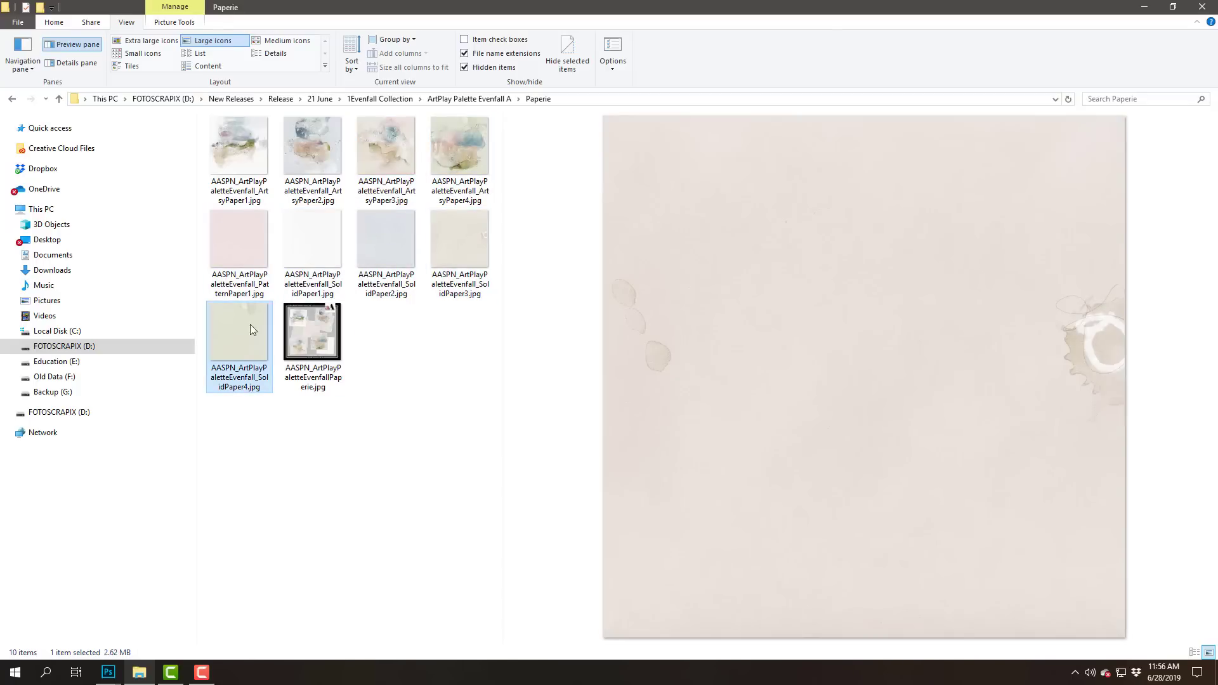
# Step: Open the Transfers and Overlays folder of ArtPlay Palette Evenfall B and preview ArtStrokeOverlay1, GoldPaint1 and SplatterOverlay1
pyautogui.click(396, 99)
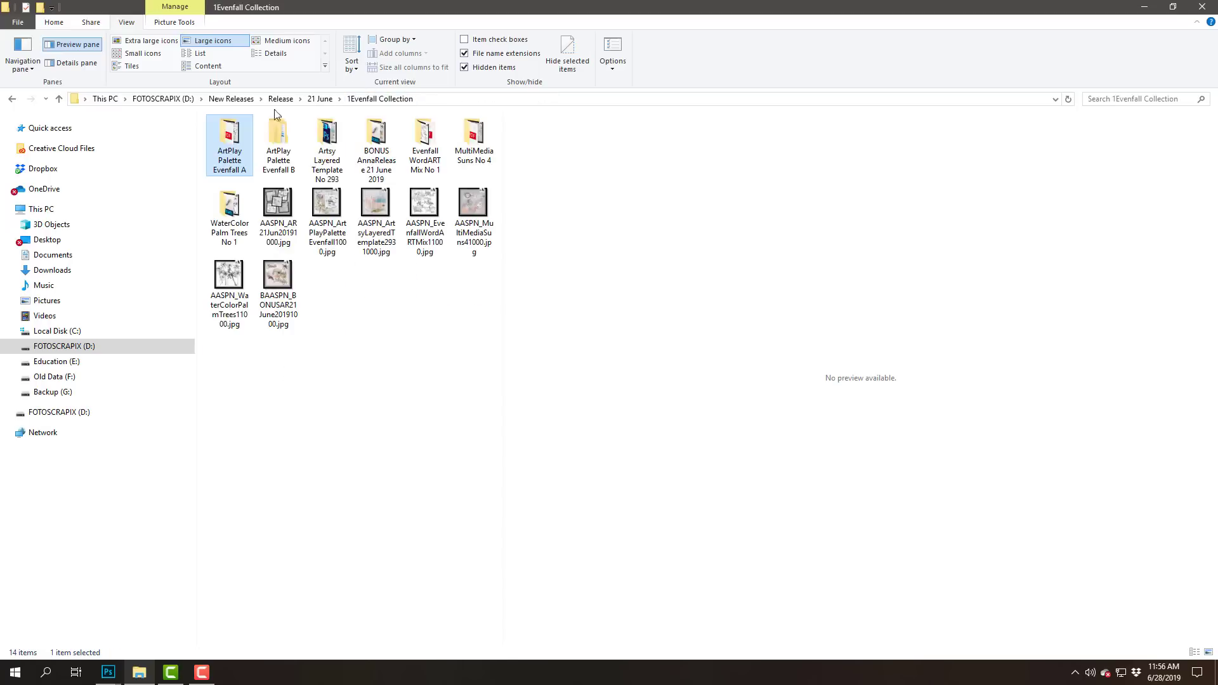
pyautogui.doubleClick(279, 151)
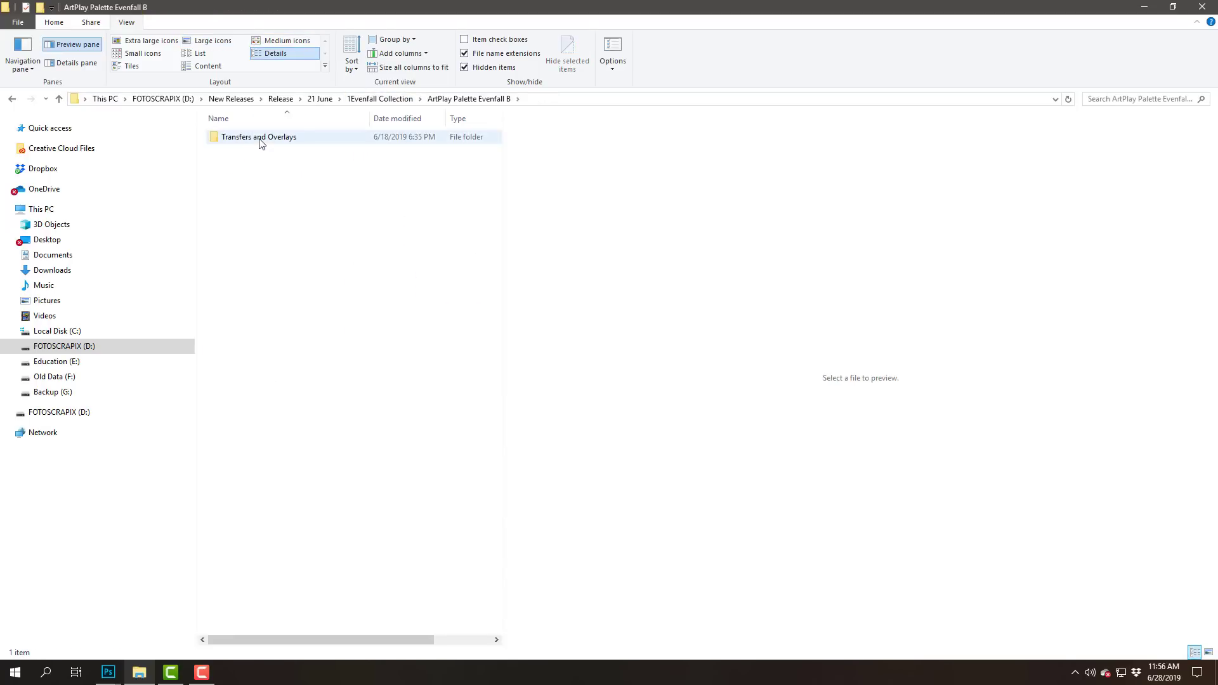
pyautogui.doubleClick(260, 140)
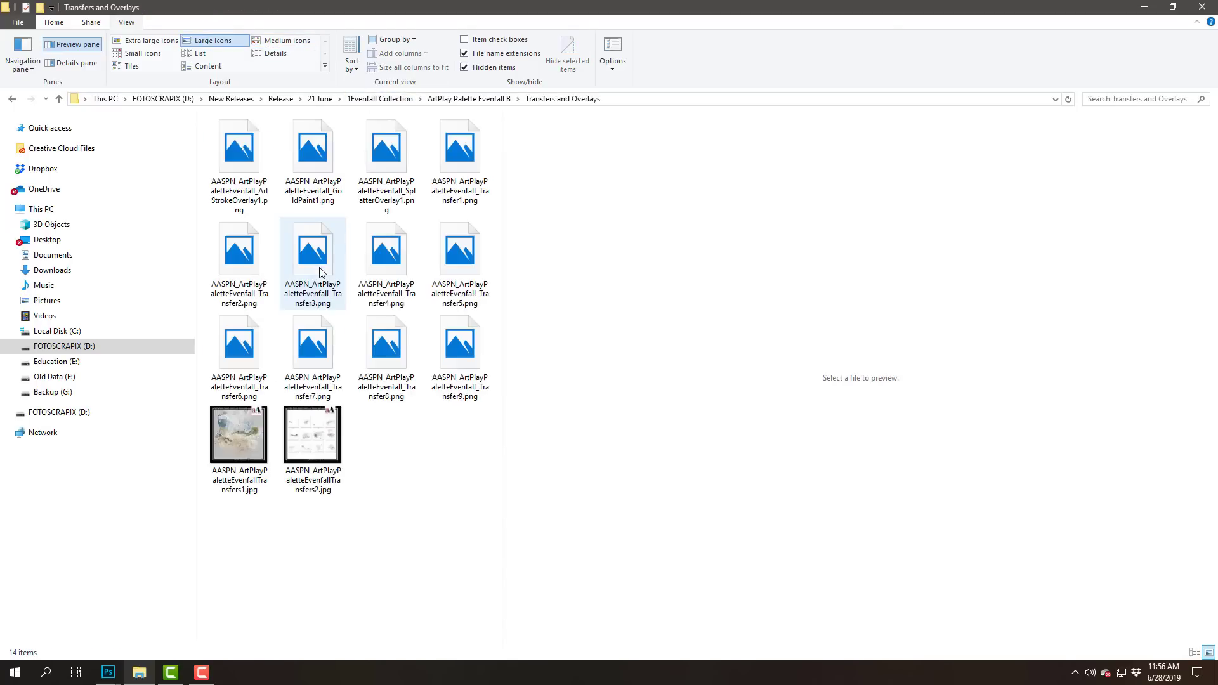
pyautogui.click(245, 159)
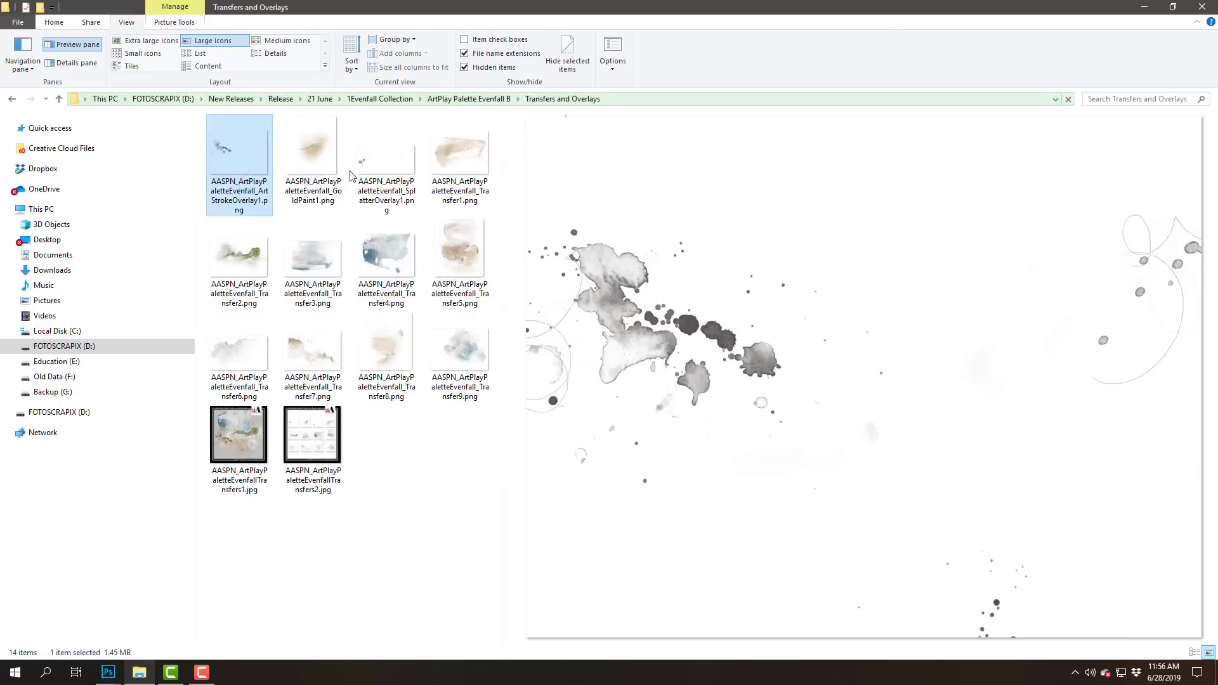
pyautogui.click(321, 161)
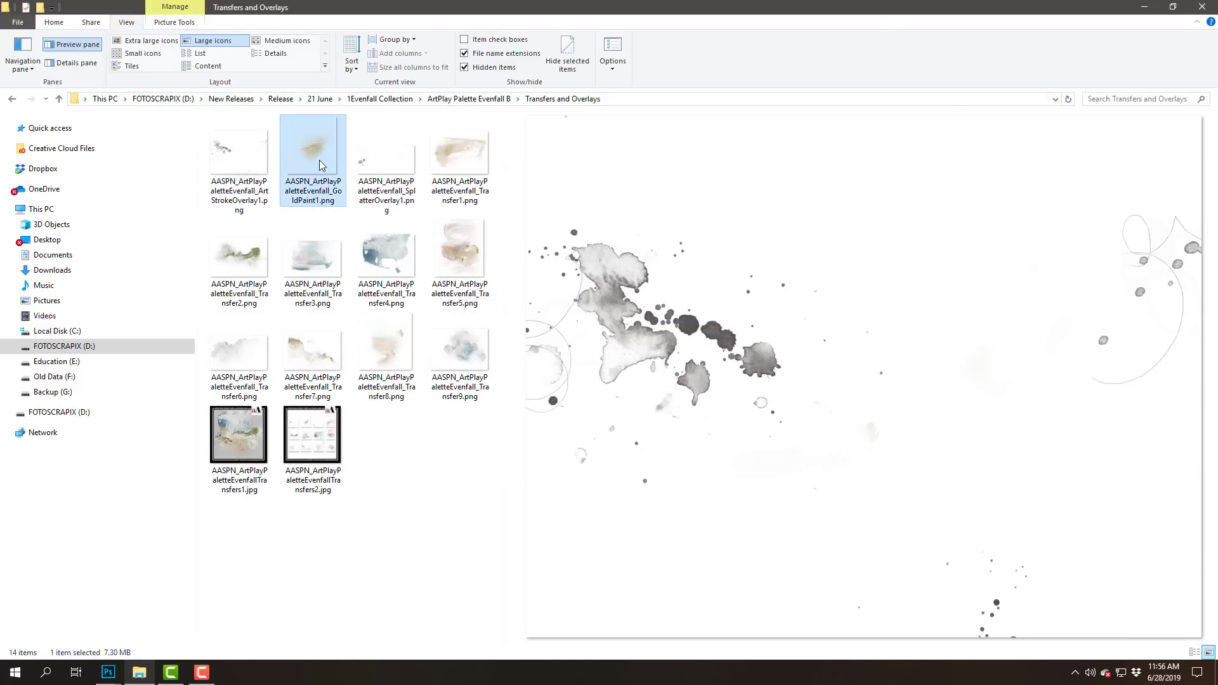
pyautogui.click(372, 168)
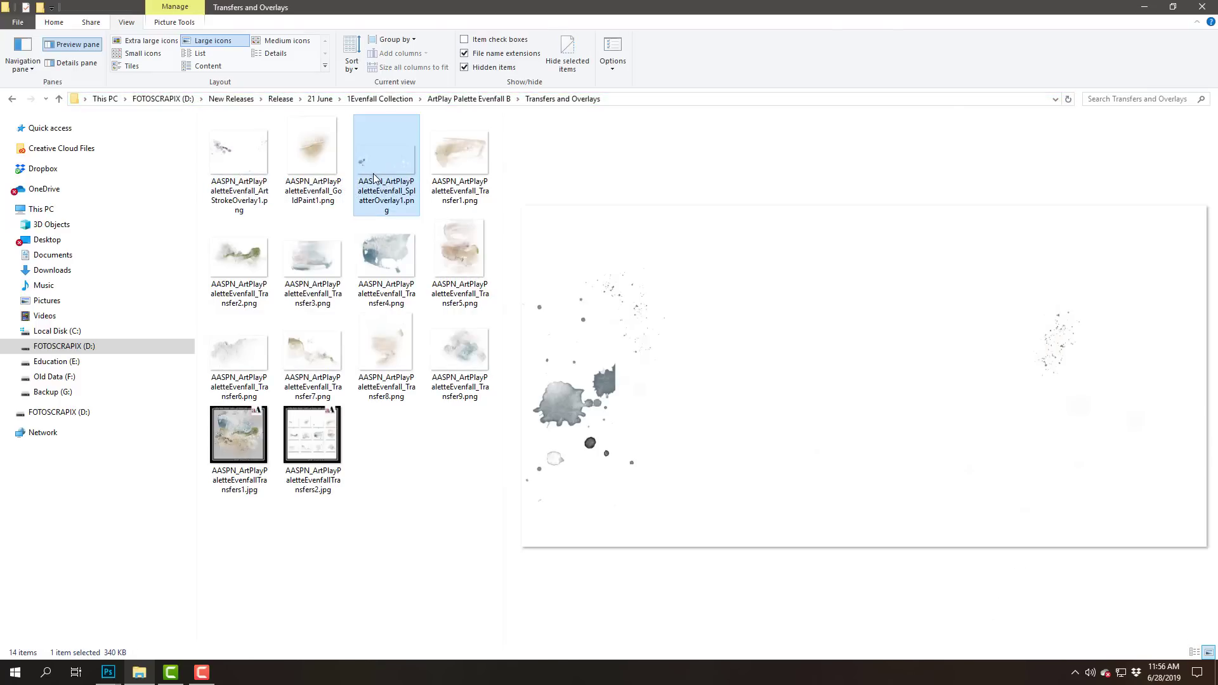
# Step: Preview the nine Transfer PNG files in the Transfers and Overlays folder
pyautogui.click(473, 162)
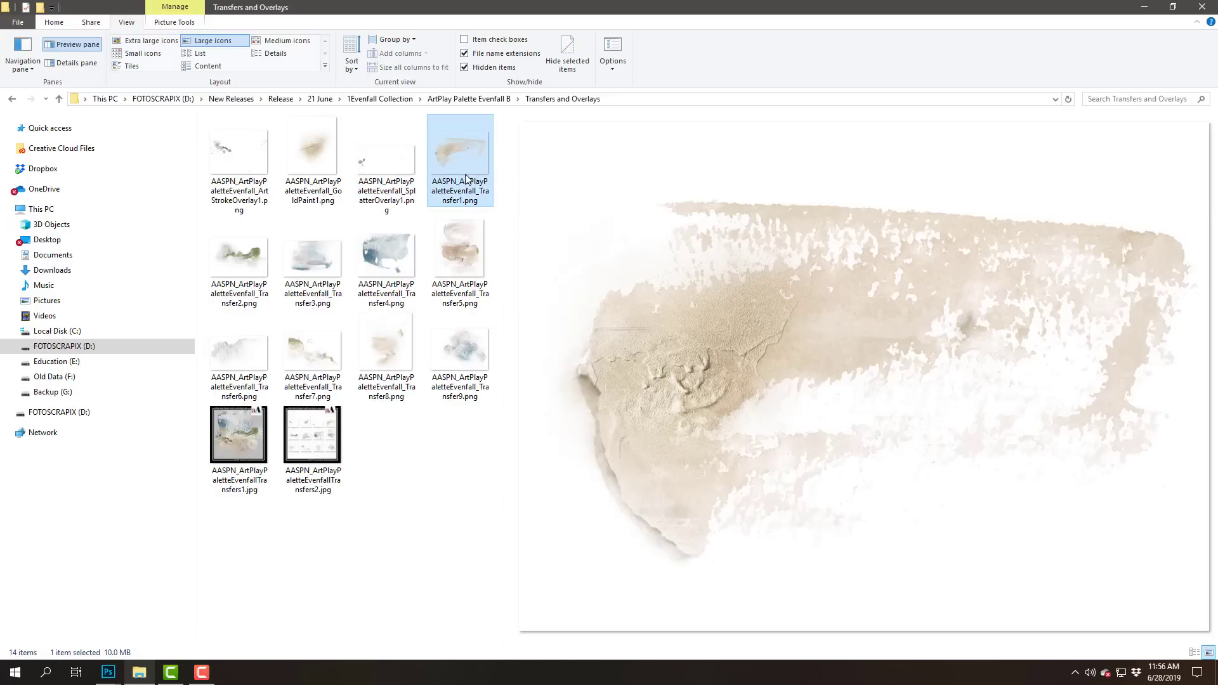
pyautogui.click(249, 257)
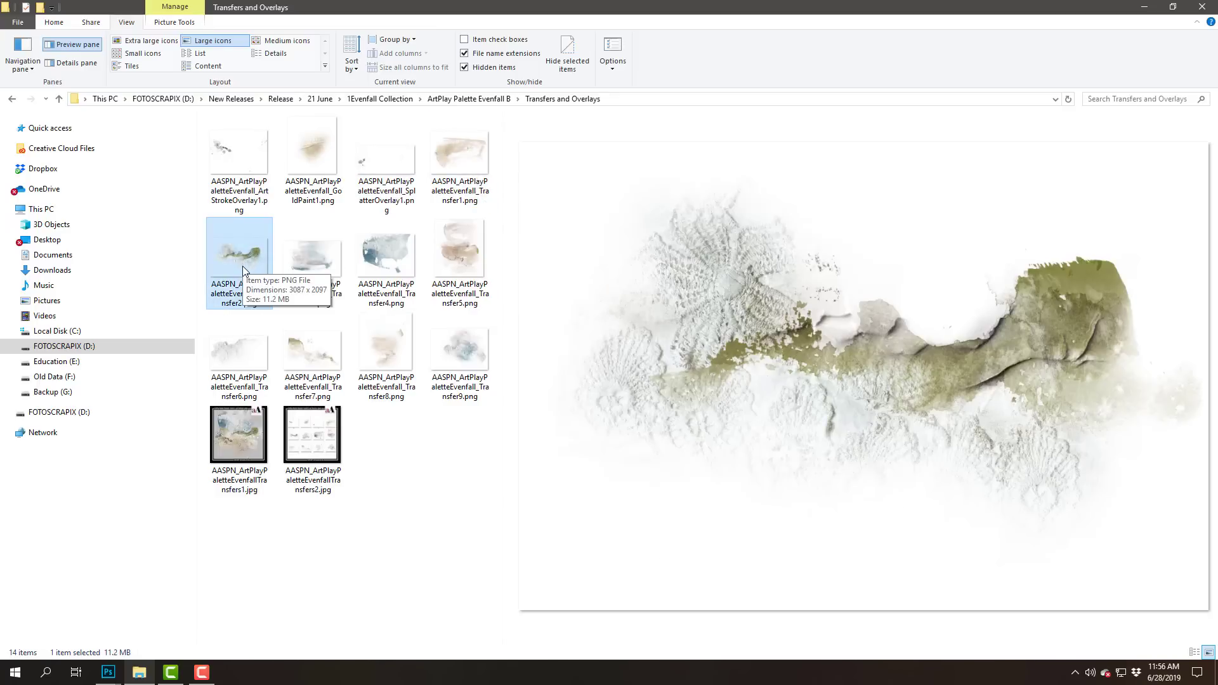
pyautogui.click(309, 261)
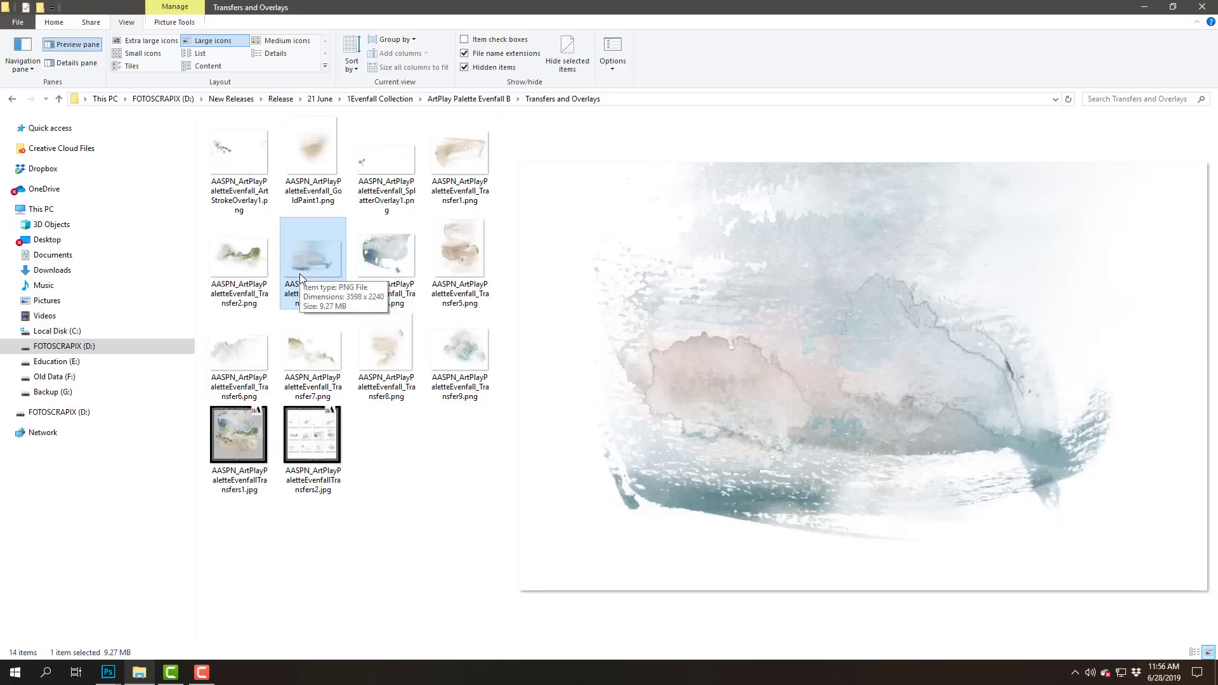
pyautogui.click(389, 255)
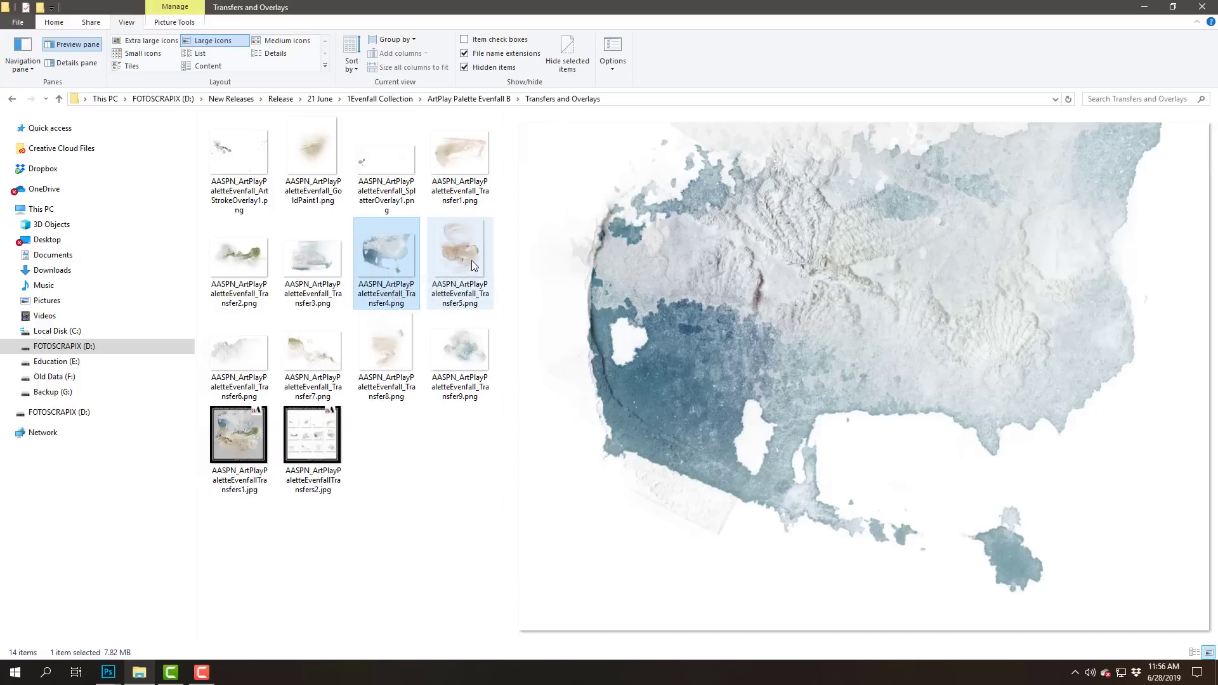
pyautogui.click(469, 264)
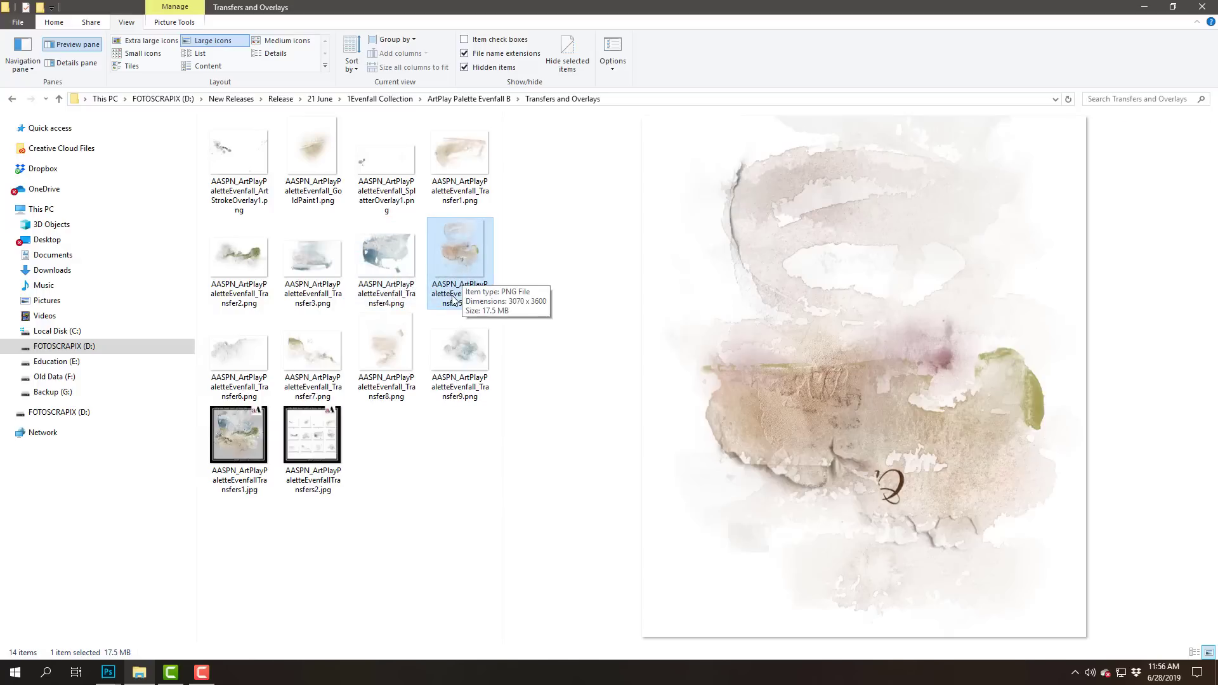
pyautogui.click(456, 340)
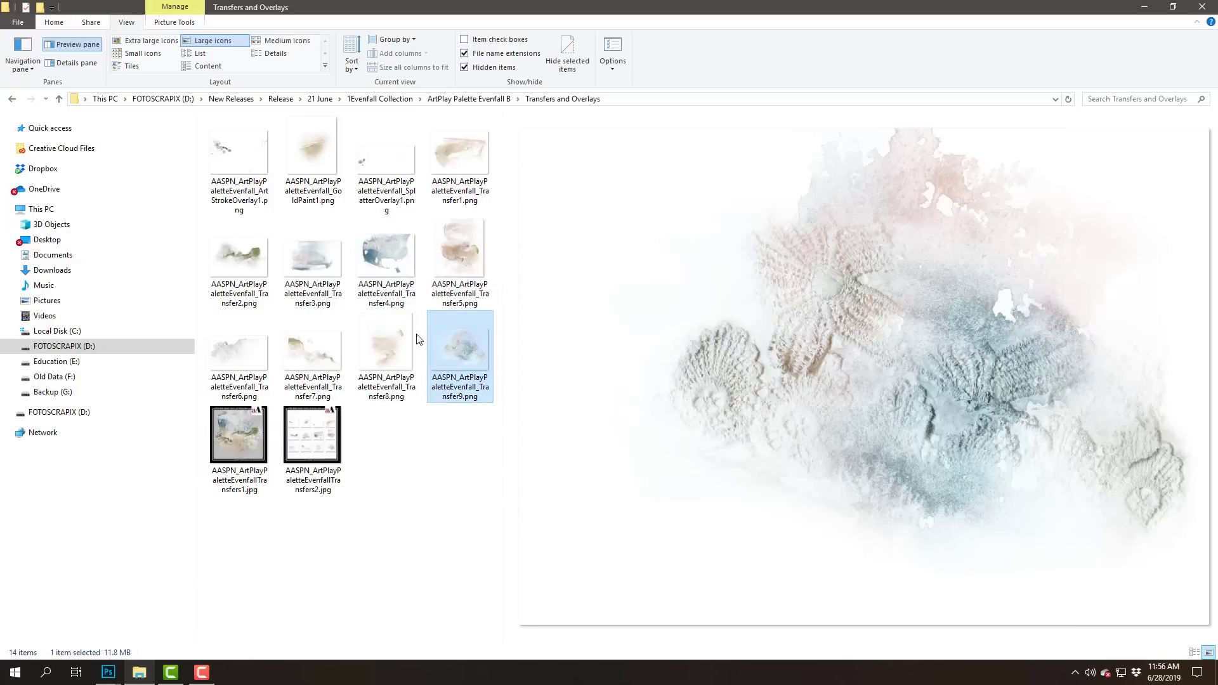
pyautogui.click(392, 344)
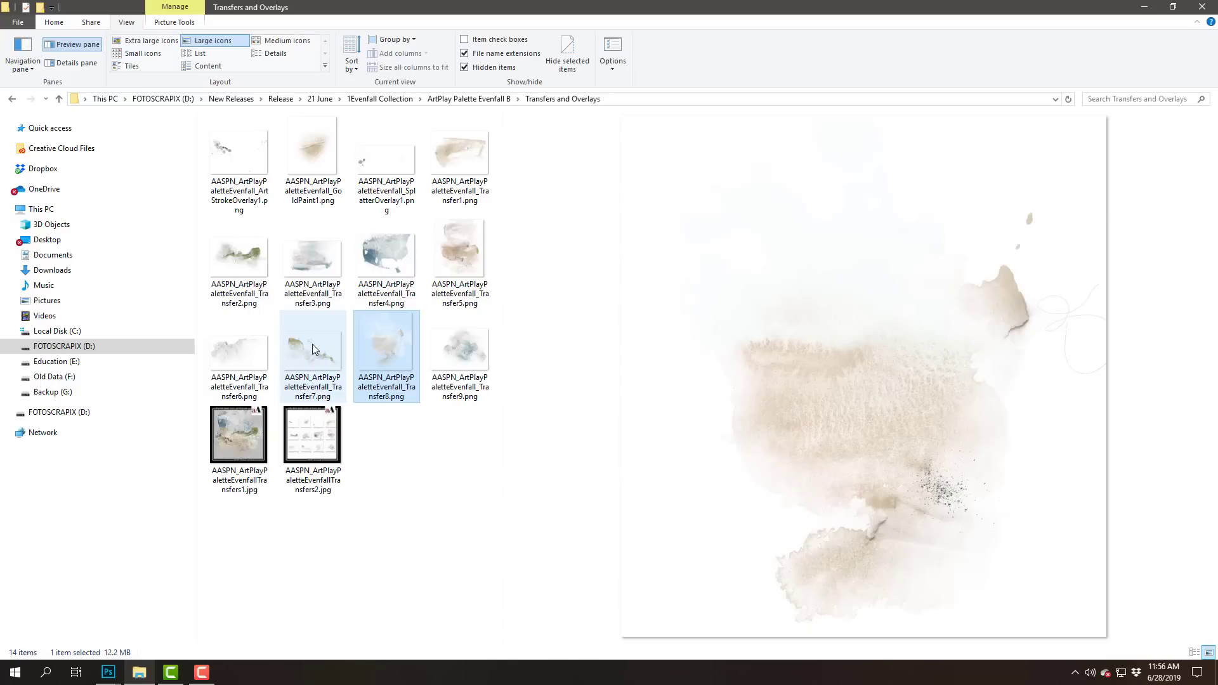
pyautogui.click(311, 342)
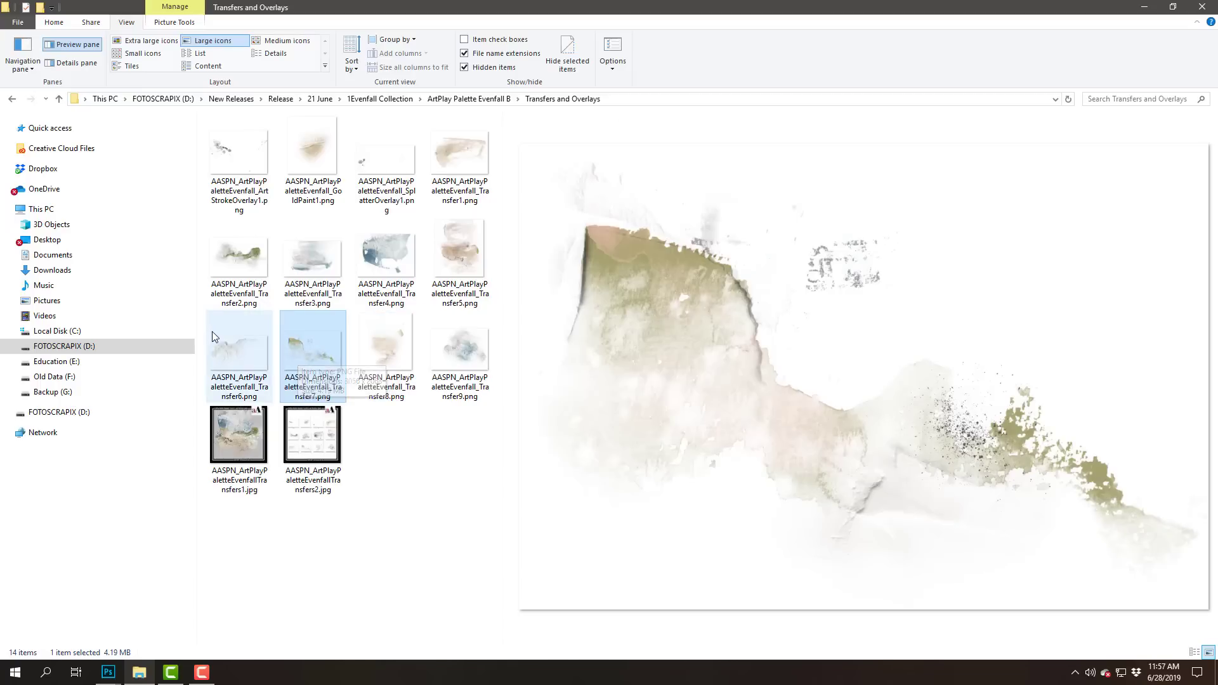
pyautogui.click(232, 350)
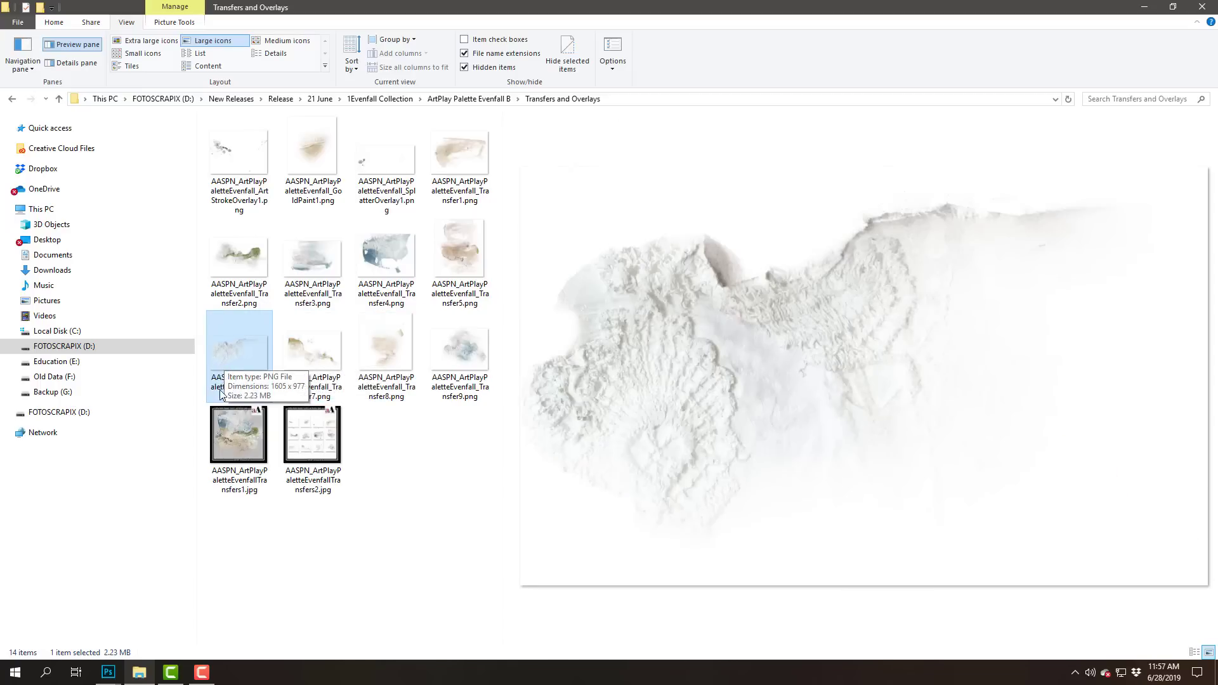
# Step: Open the BrushSet folder of ArtPlay Palette Evenfall A and preview the Brush1 to Brush7 PNG files
pyautogui.click(379, 98)
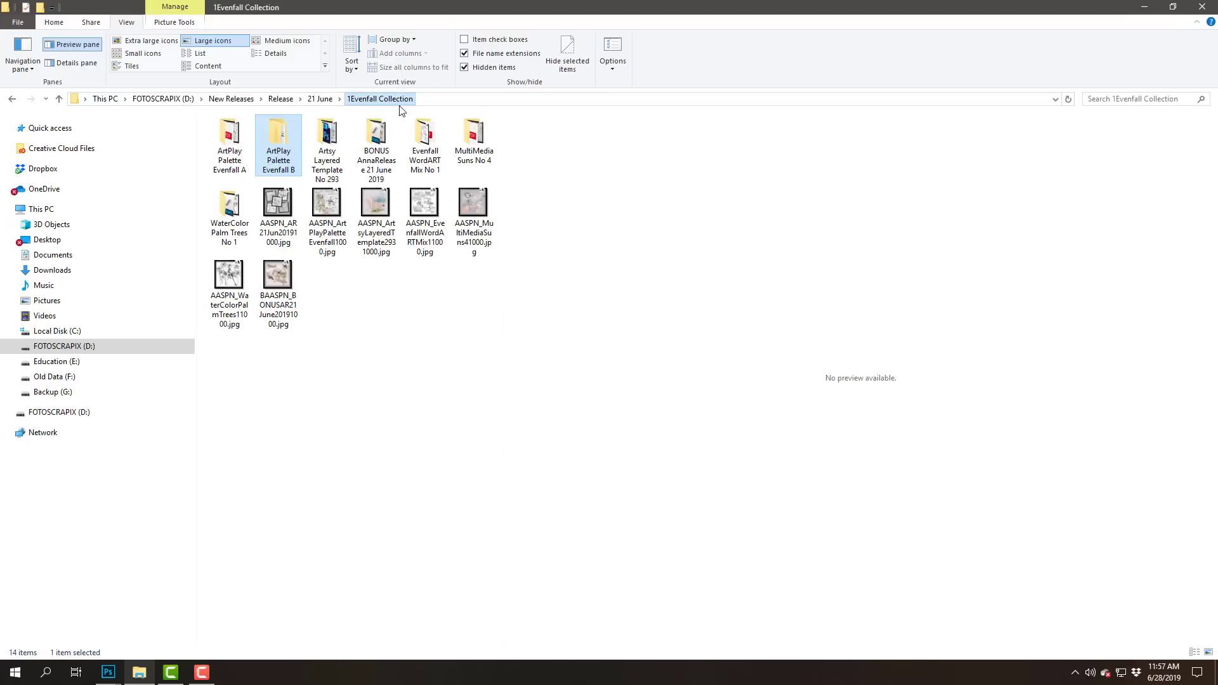
pyautogui.doubleClick(248, 157)
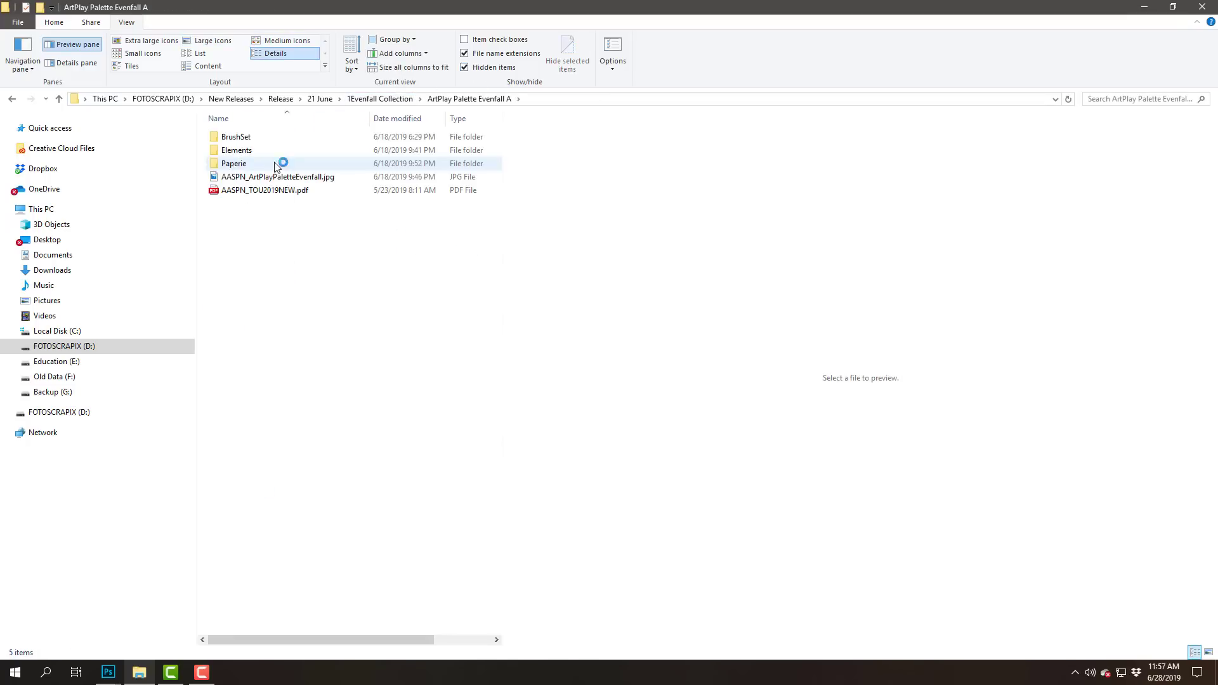
pyautogui.doubleClick(242, 139)
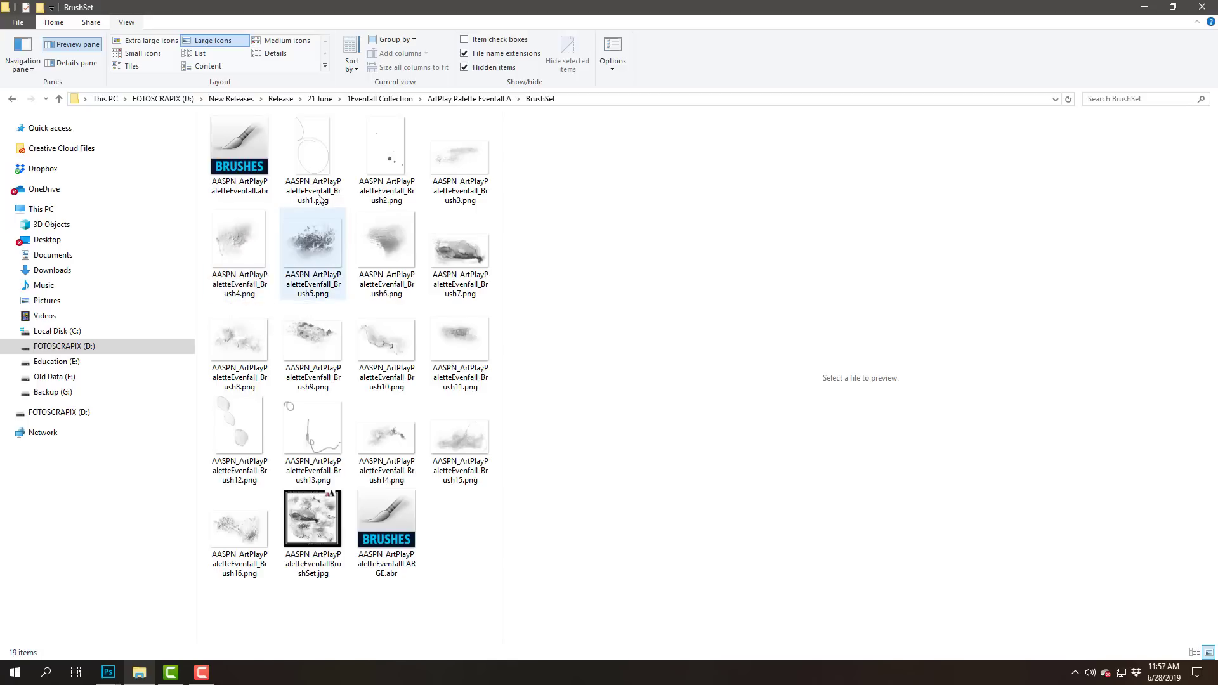
pyautogui.click(313, 161)
pyautogui.click(382, 163)
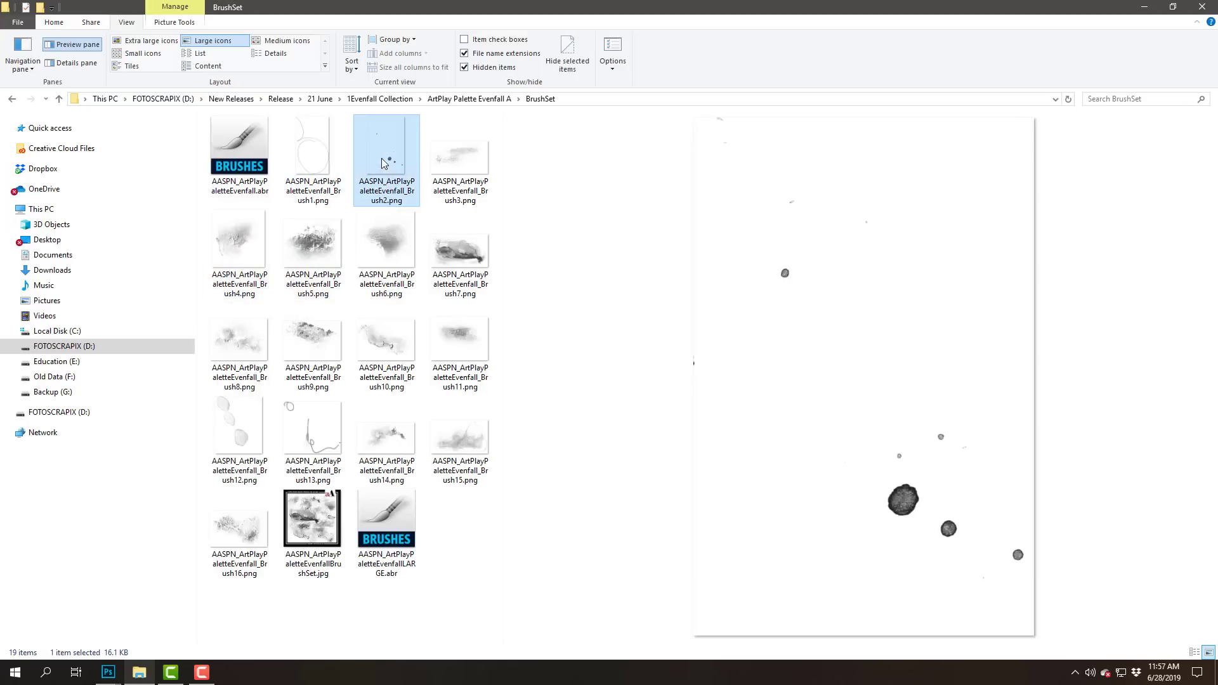
pyautogui.click(443, 160)
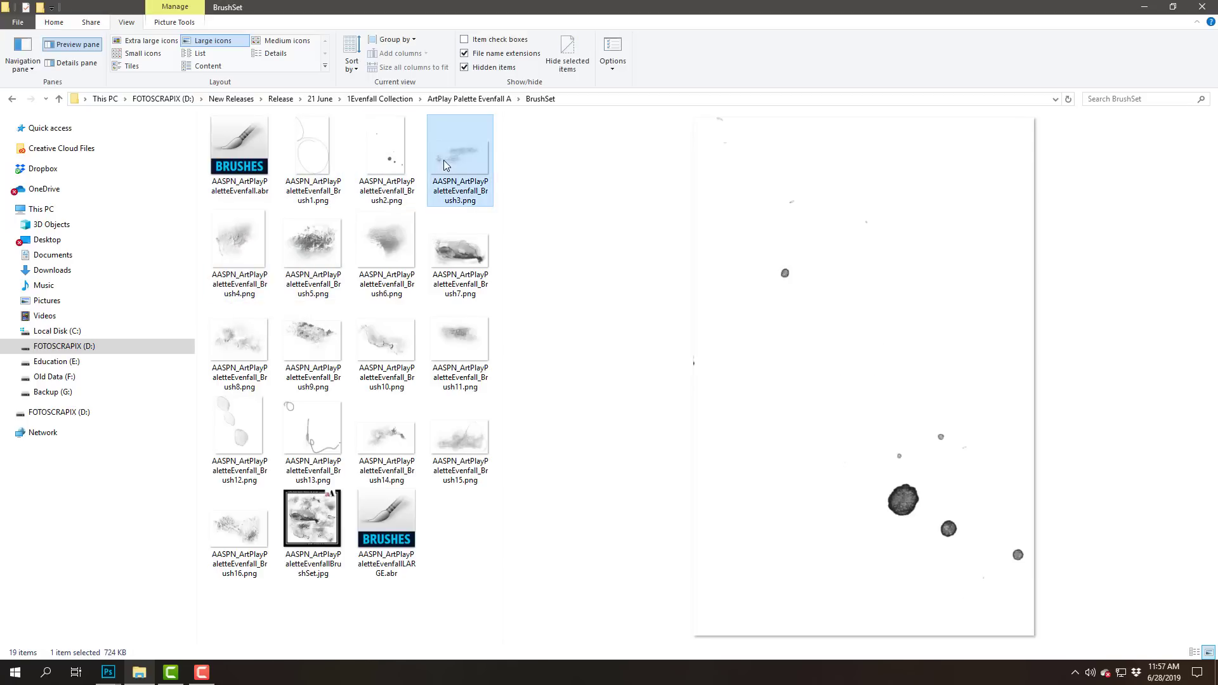
pyautogui.click(257, 251)
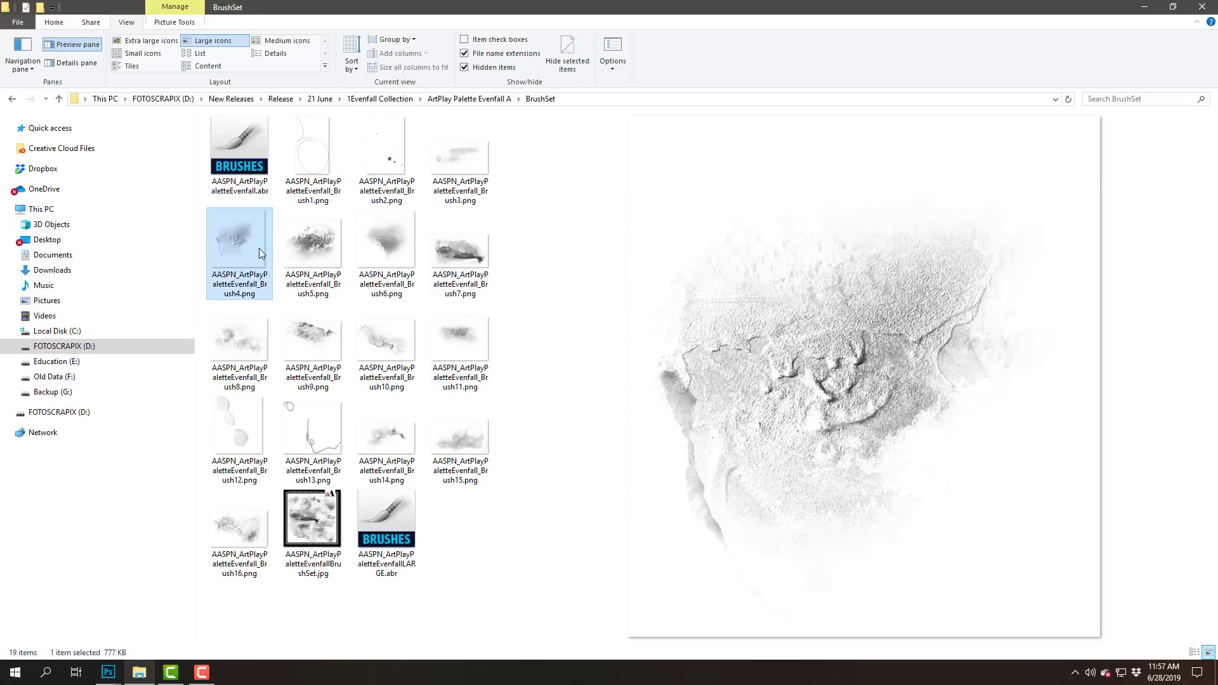
pyautogui.click(328, 251)
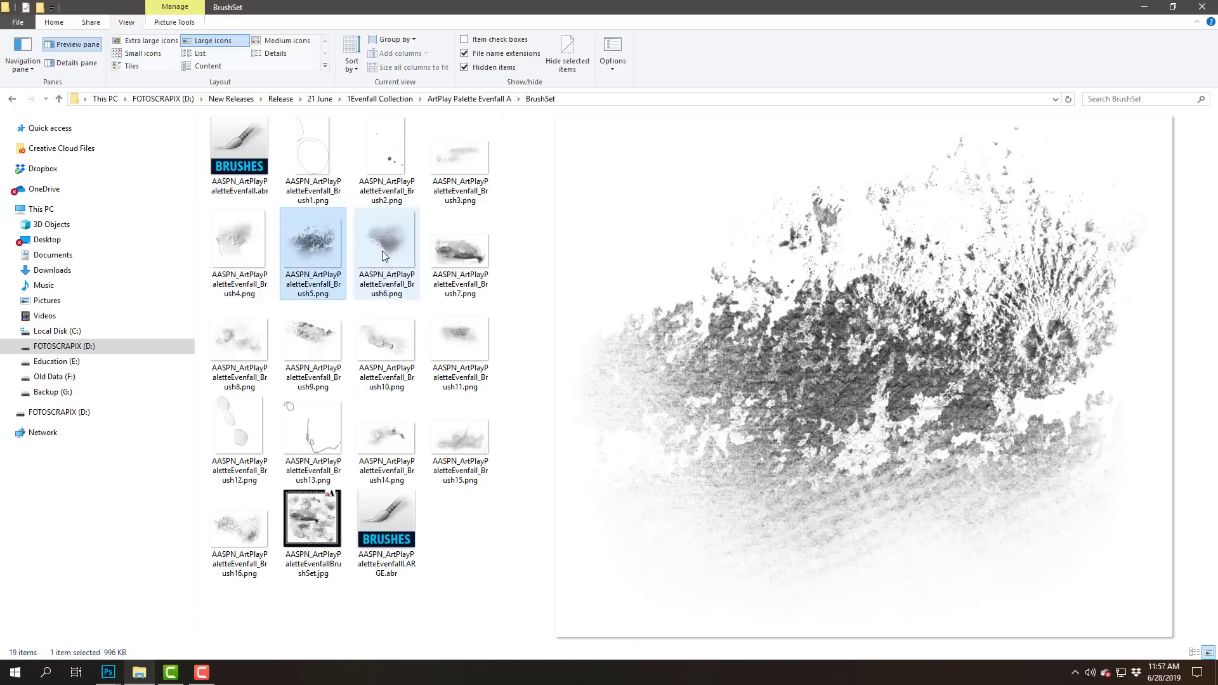
pyautogui.click(382, 250)
pyautogui.click(446, 248)
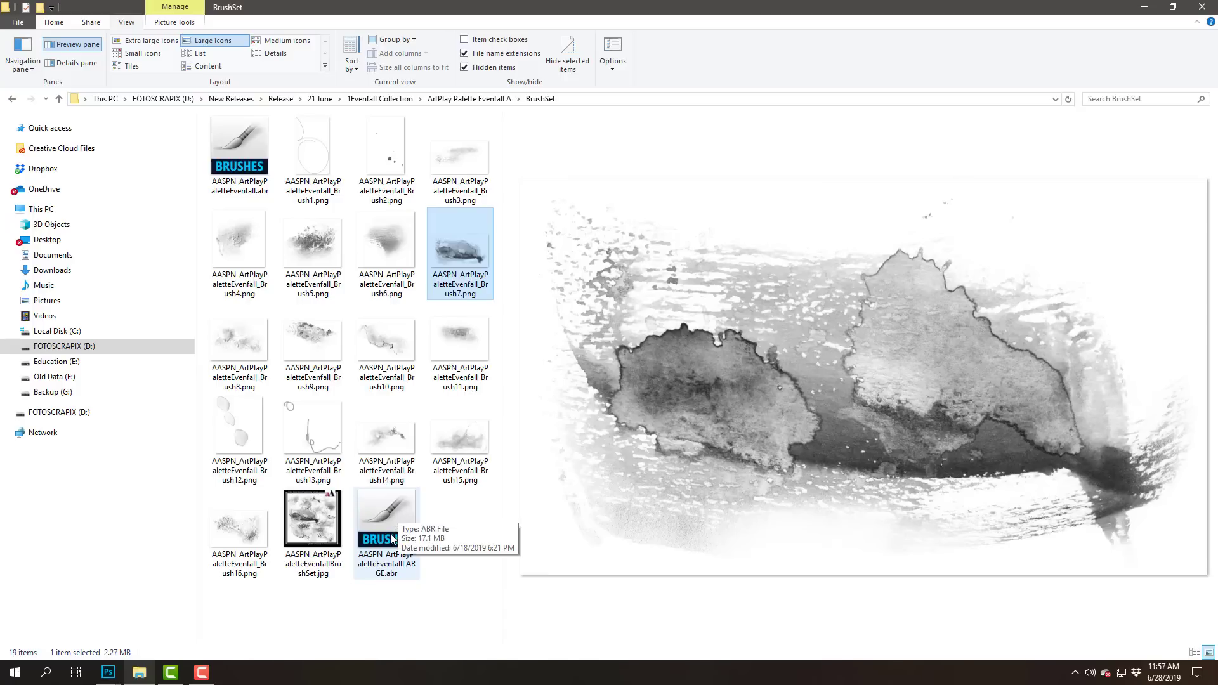
# Step: Preview the Brush8 to Brush16 PNG files in the BrushSet folder
pyautogui.click(253, 343)
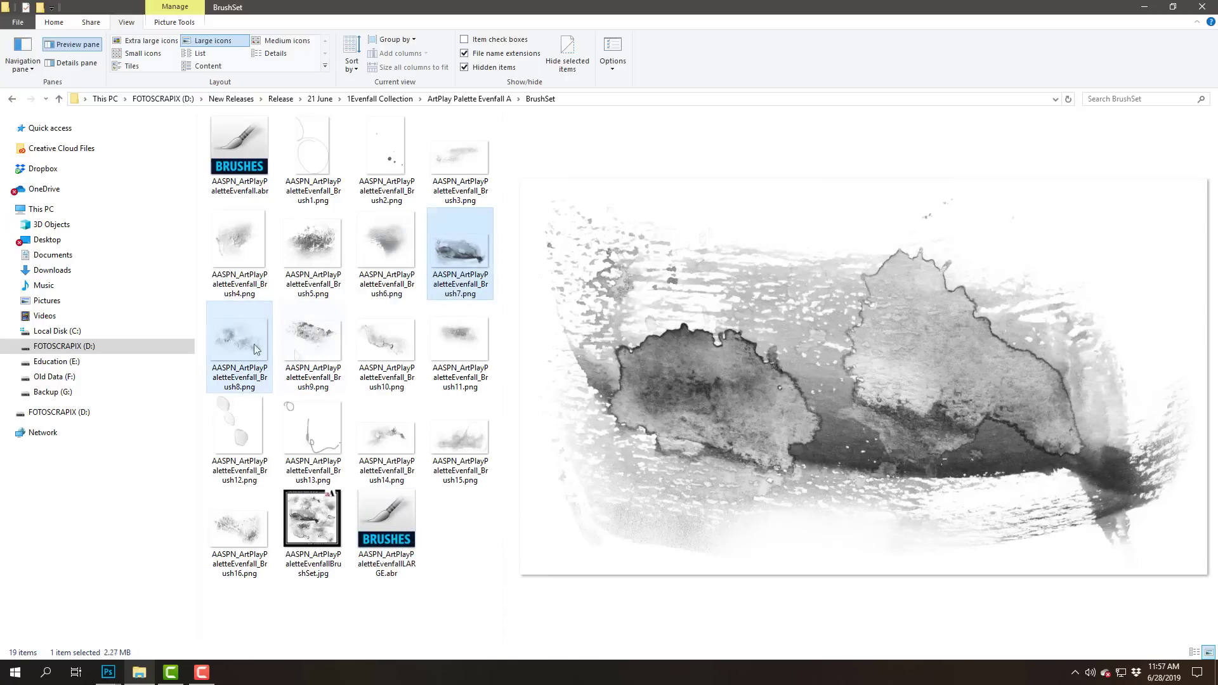
pyautogui.click(310, 350)
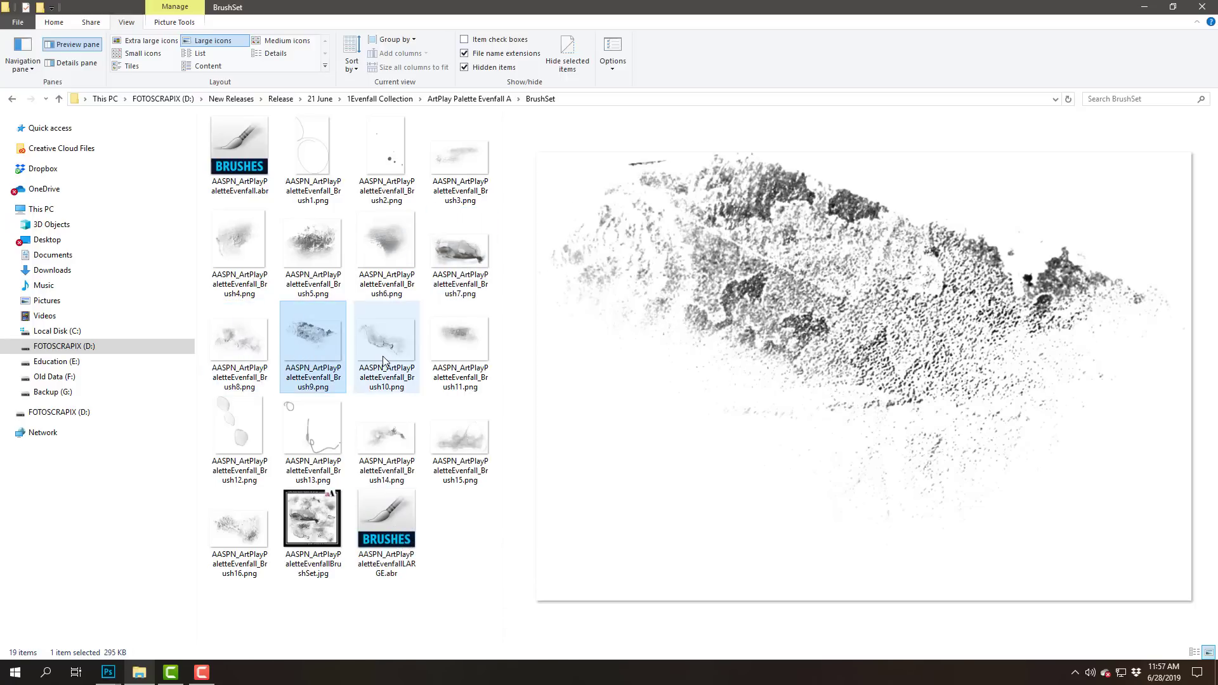
pyautogui.click(387, 356)
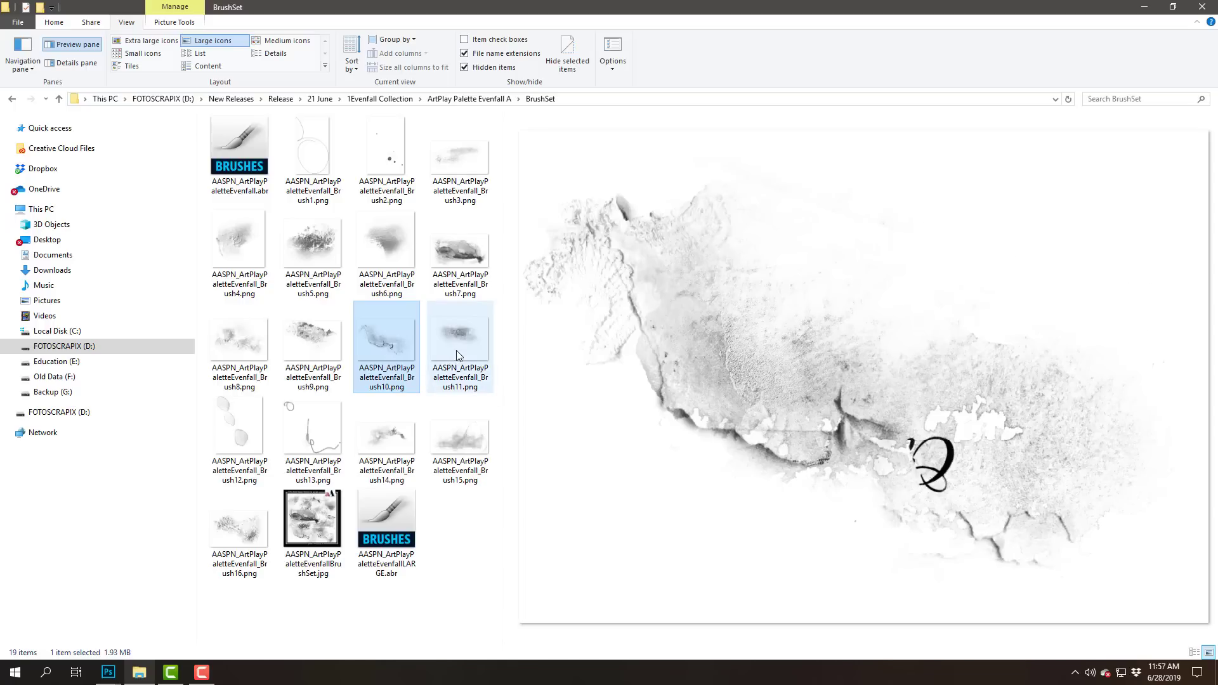
pyautogui.click(455, 355)
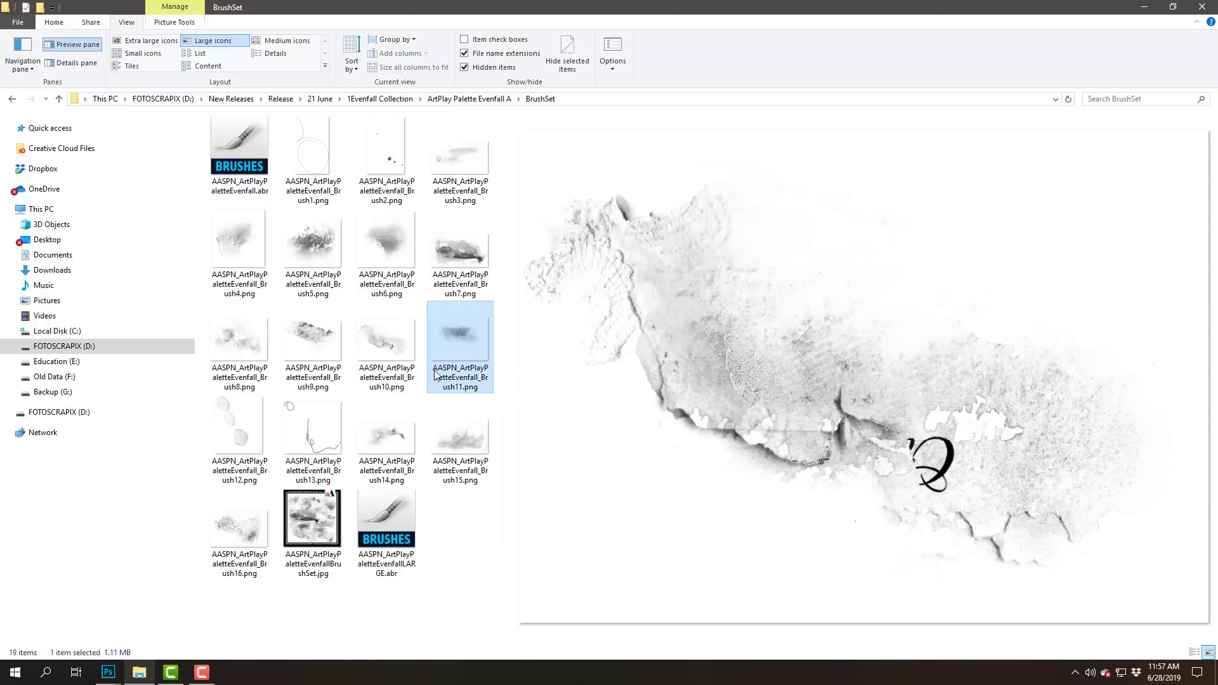
pyautogui.click(248, 423)
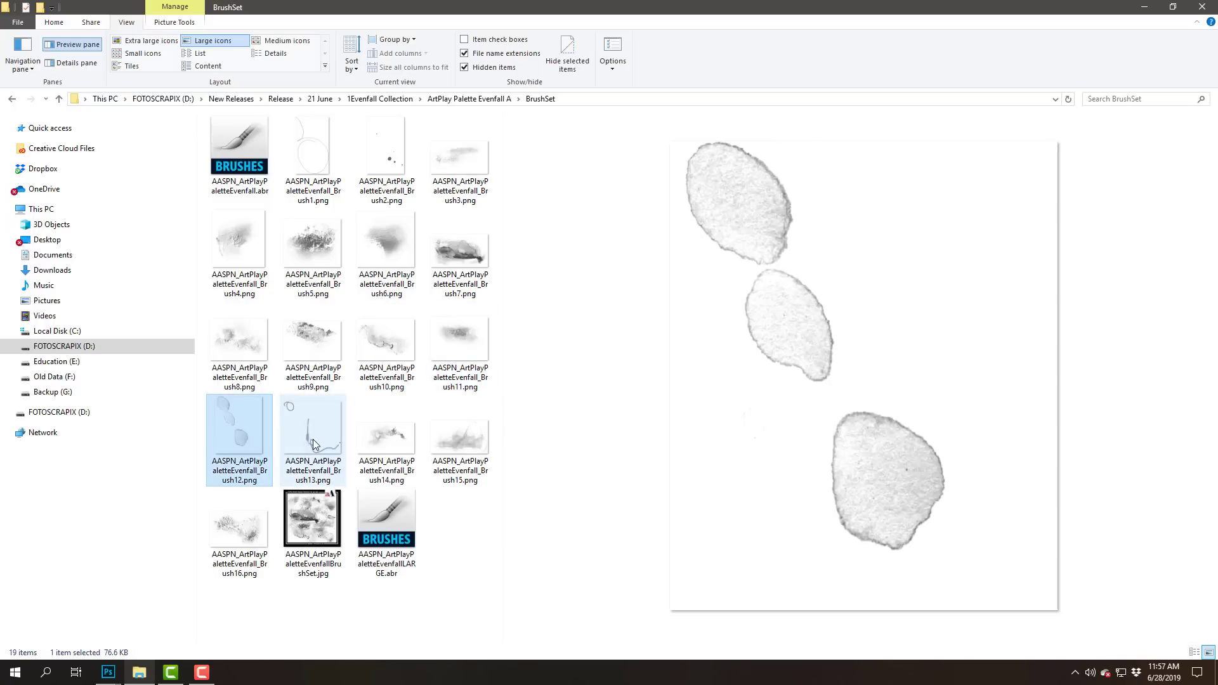
pyautogui.click(313, 439)
pyautogui.click(405, 429)
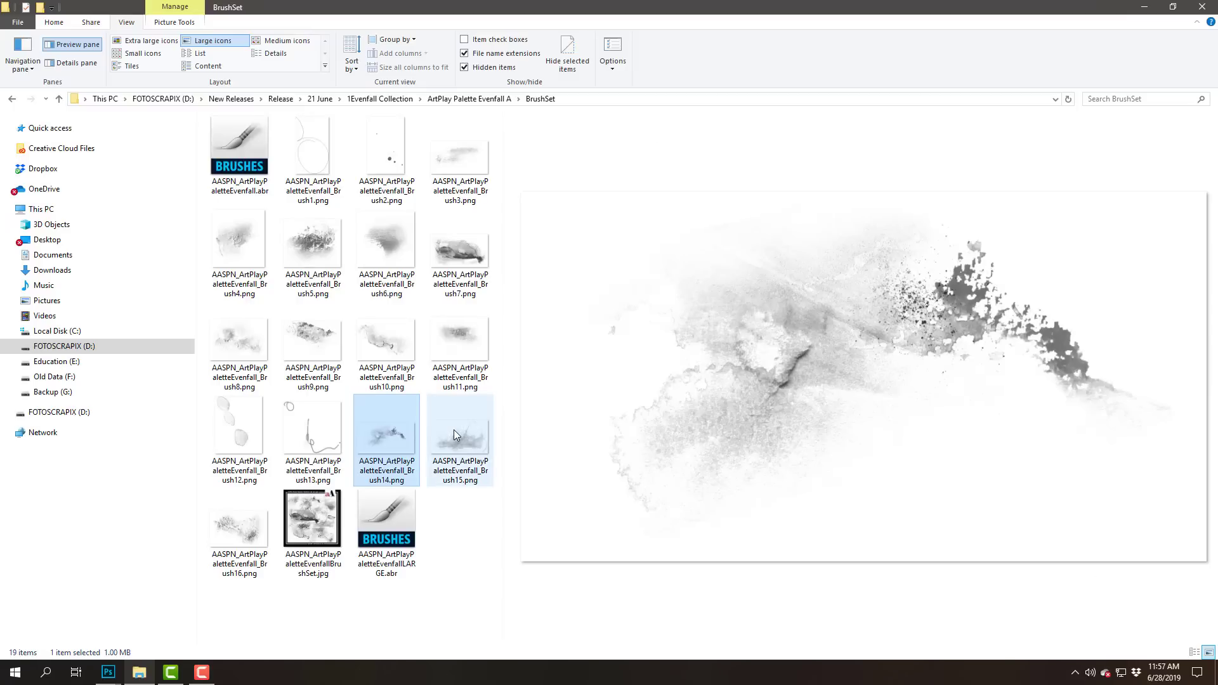
pyautogui.click(454, 428)
pyautogui.click(244, 528)
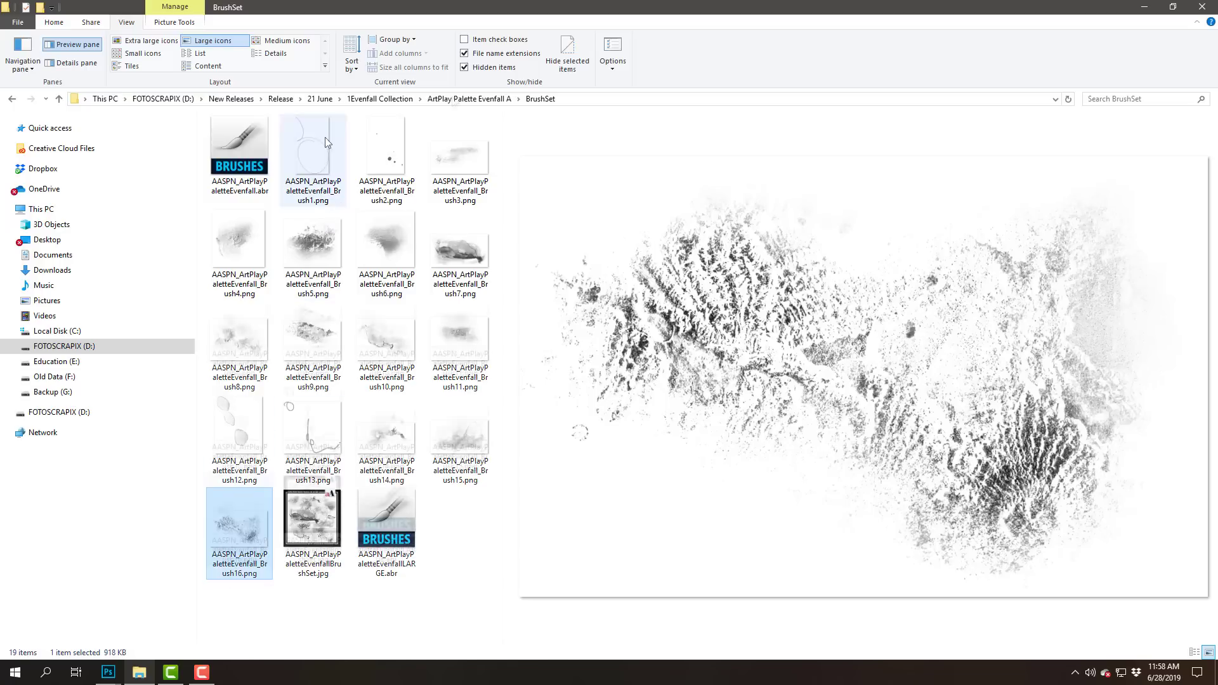
# Step: Show the Elements folder of ArtPlay Palette Evenfall A as large icons and look inside its Dolphins subfolder, returning to Elements
pyautogui.click(455, 99)
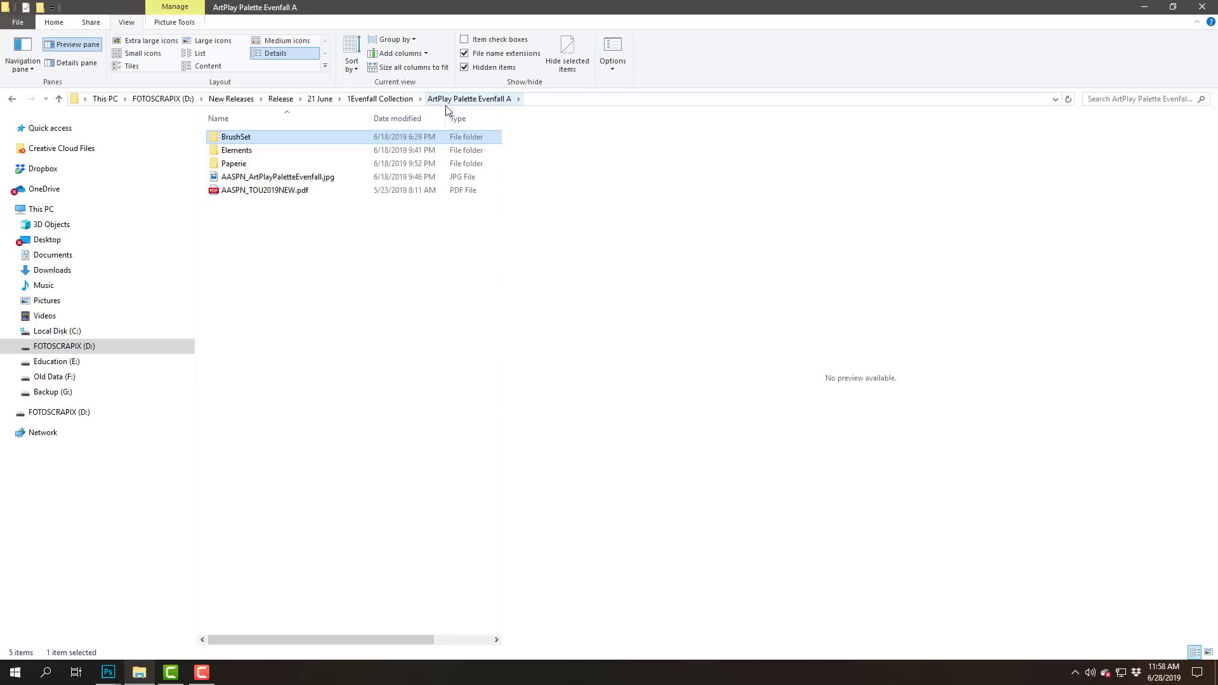
pyautogui.doubleClick(252, 154)
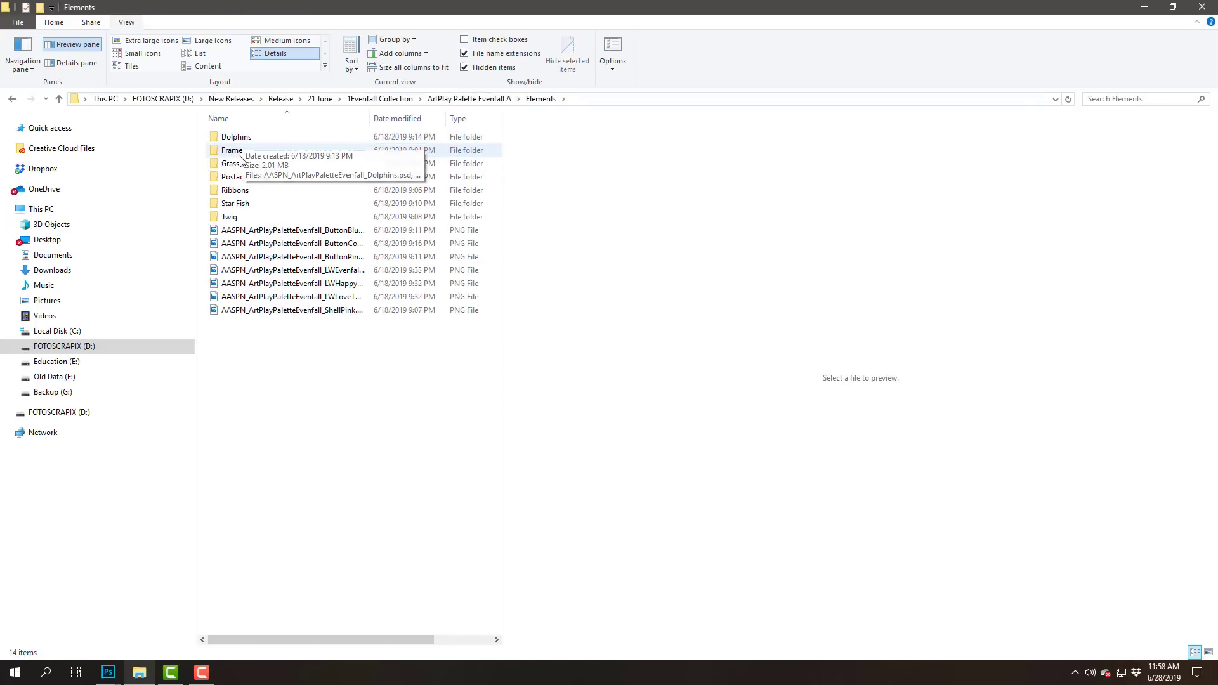
pyautogui.click(212, 41)
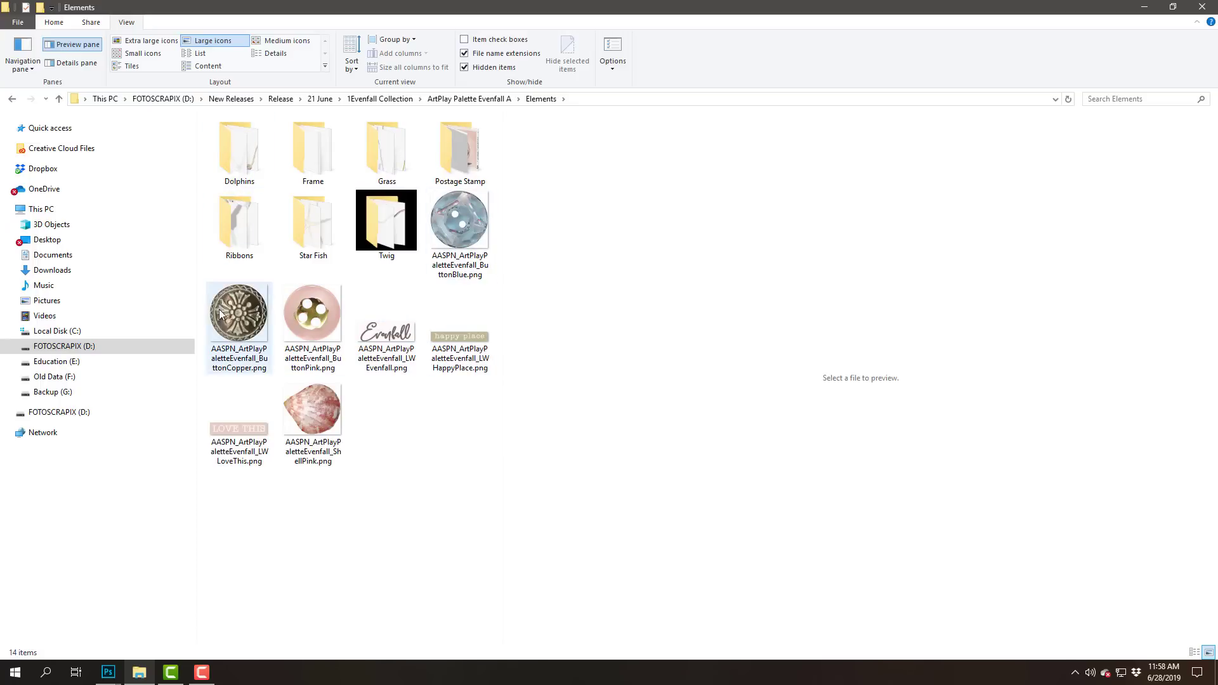
pyautogui.doubleClick(245, 155)
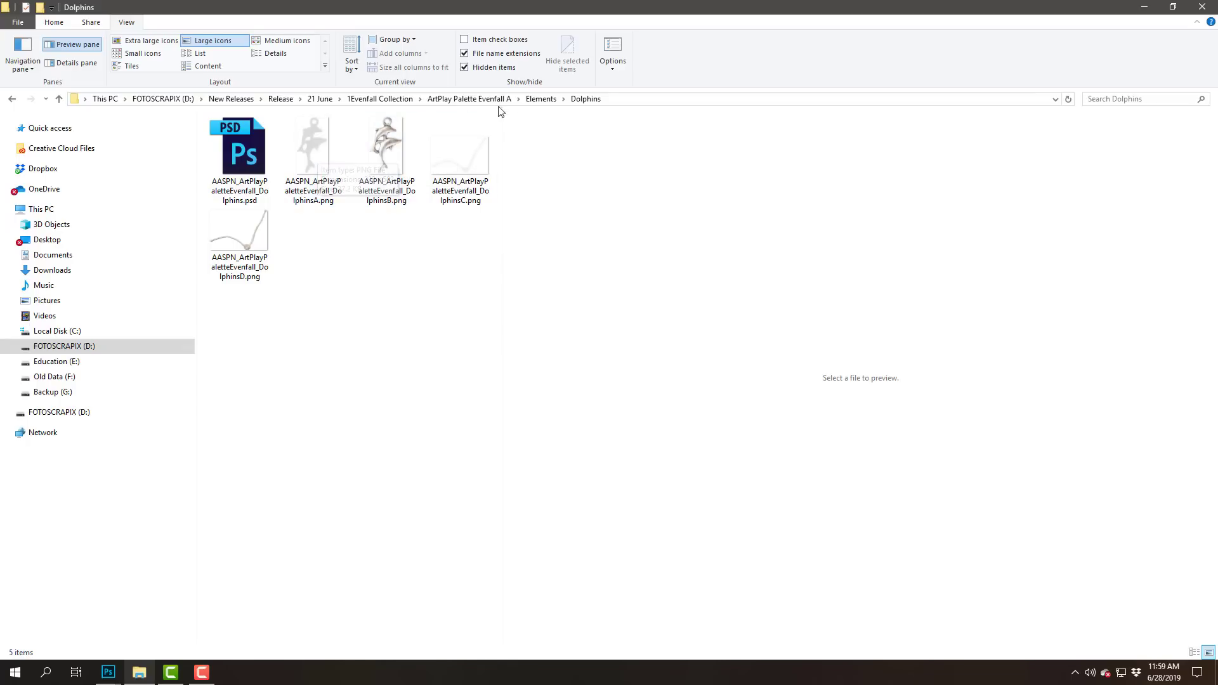
pyautogui.click(530, 100)
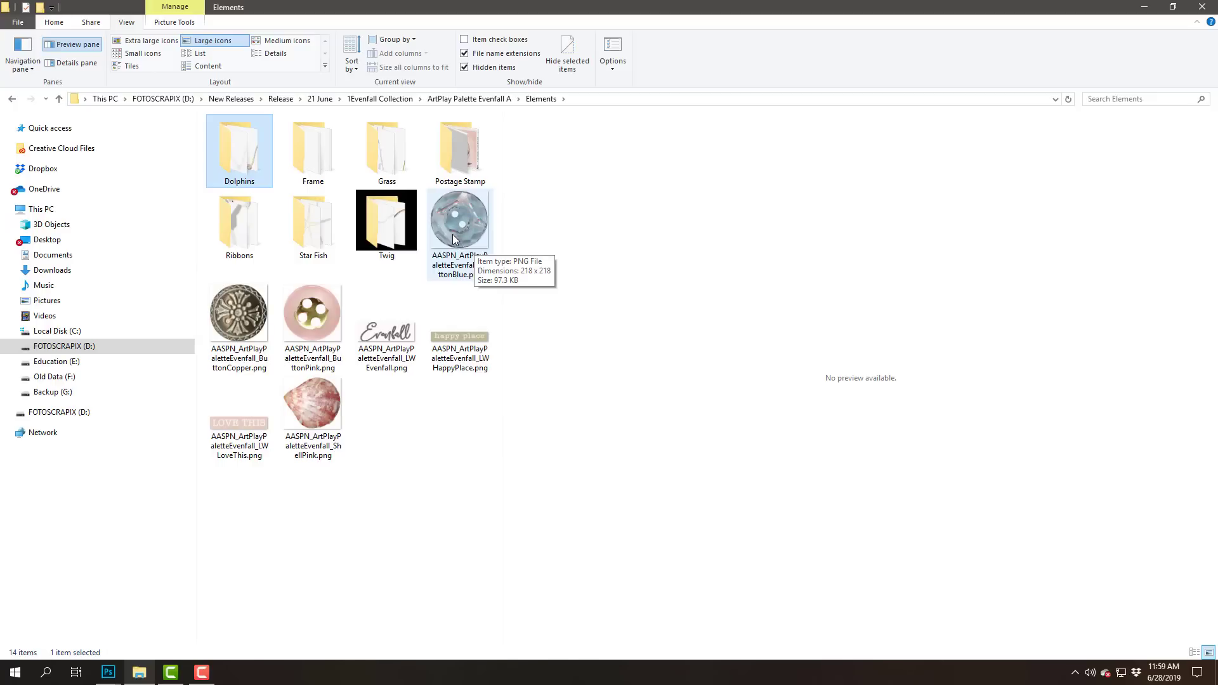
# Step: Open the Artsy Layered Template No 293 folder in the Evenfall Collection and preview AASPN_ArtsyLayeredTemplate293.jpg
pyautogui.click(380, 99)
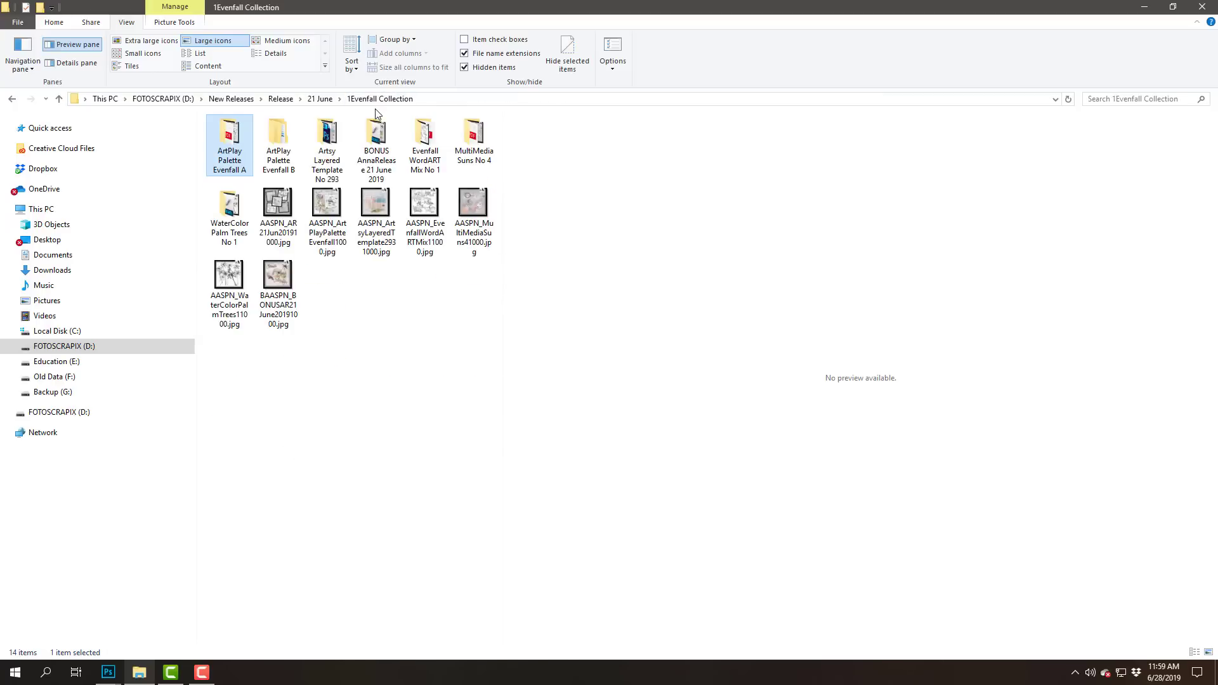
pyautogui.doubleClick(325, 141)
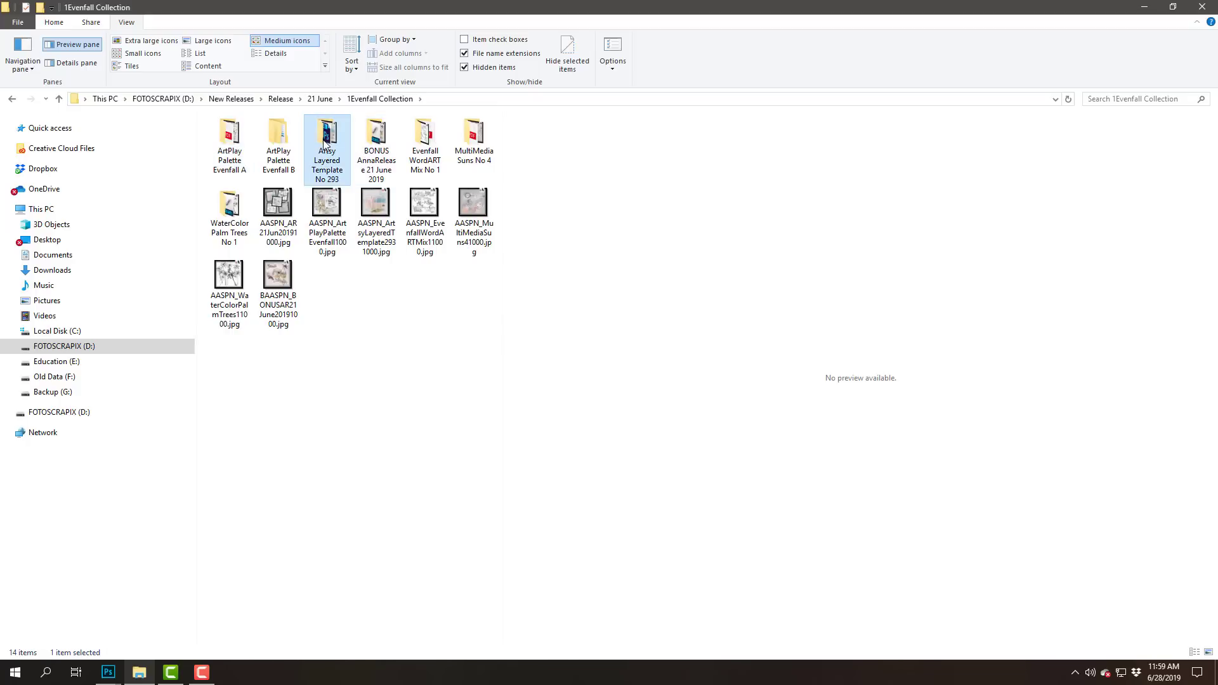
pyautogui.click(257, 152)
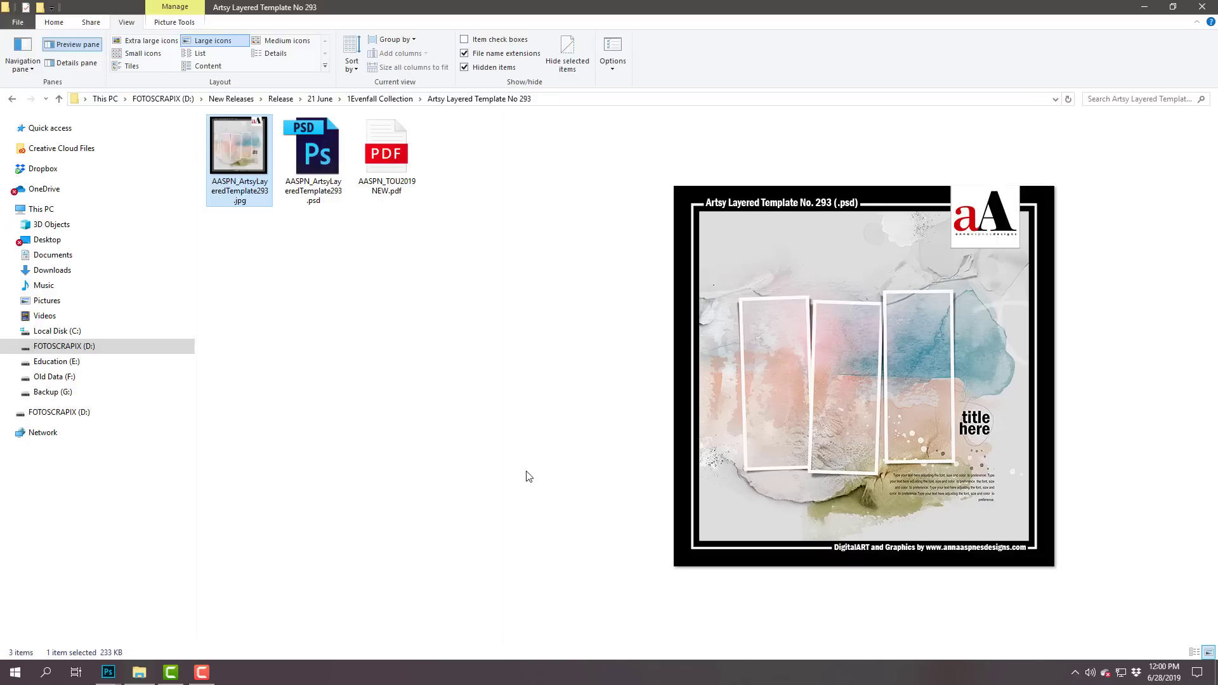
# Step: Open the Evenfall WordART Mix No 1 folder and widen its file list to seven thumbnails per row
pyautogui.click(403, 100)
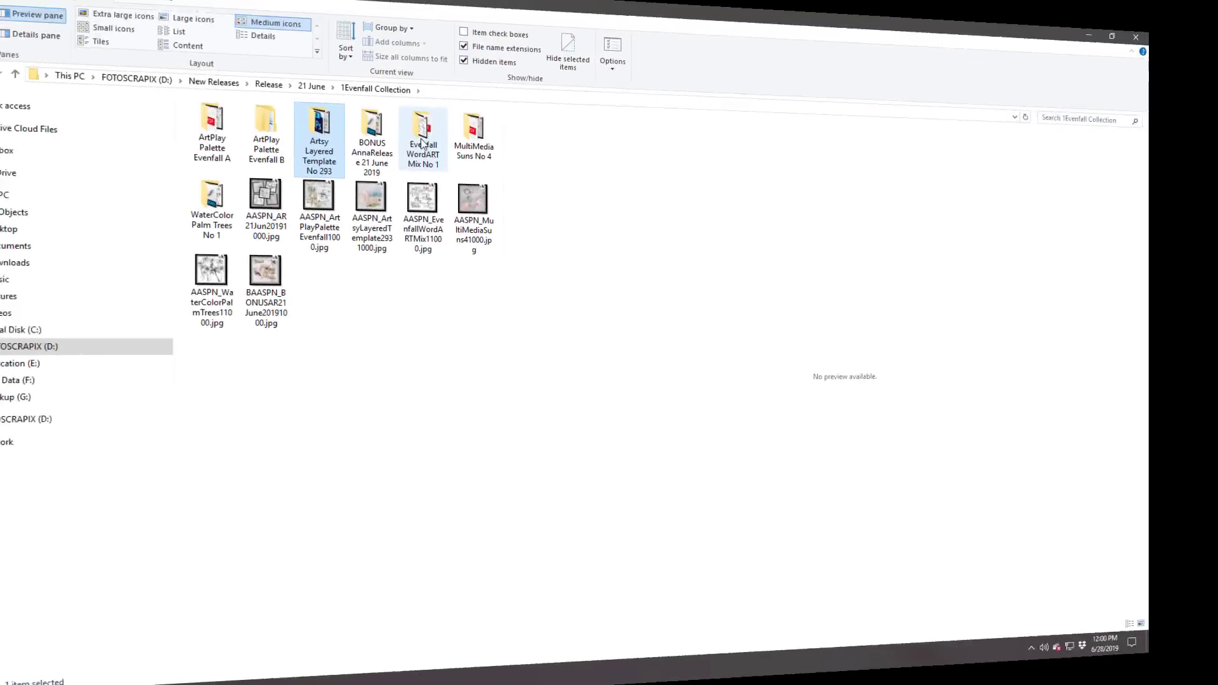
pyautogui.doubleClick(424, 149)
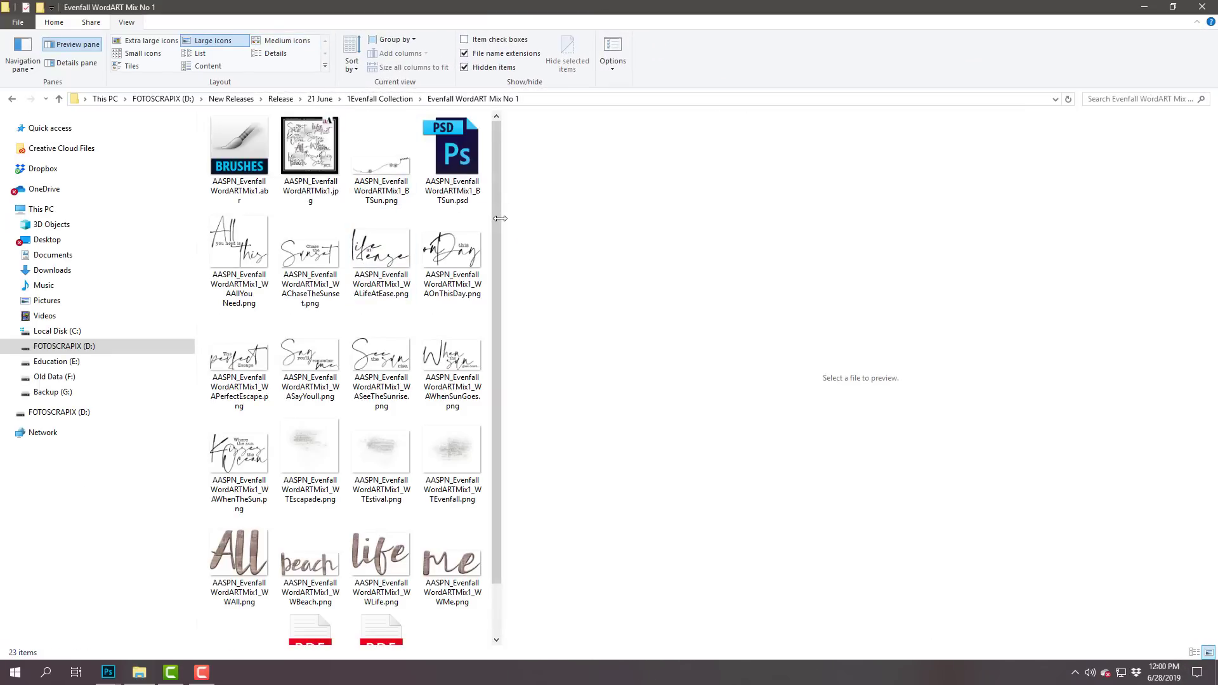
pyautogui.moveTo(501, 218); pyautogui.dragTo(741, 190)
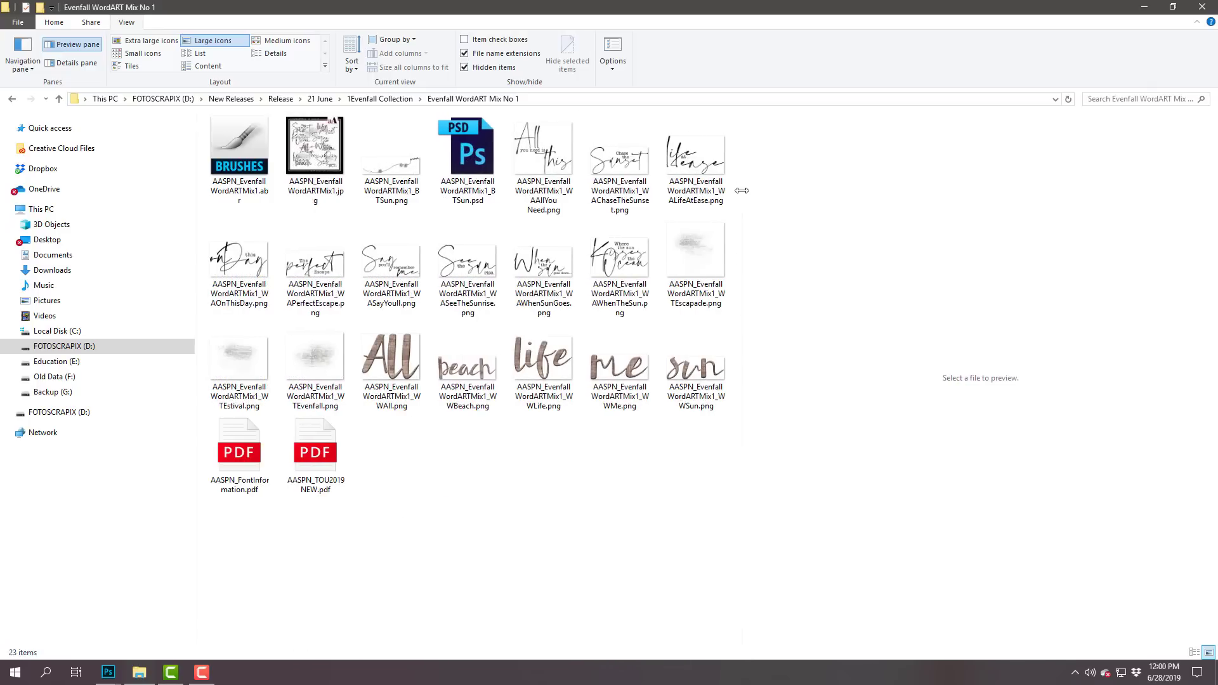
# Step: Preview the BTSun beaded thread and the AllYouNeed, ChaseTheSunset, LifeAtEase, WhenTheSun and WhenSunGoes word art files
pyautogui.click(382, 163)
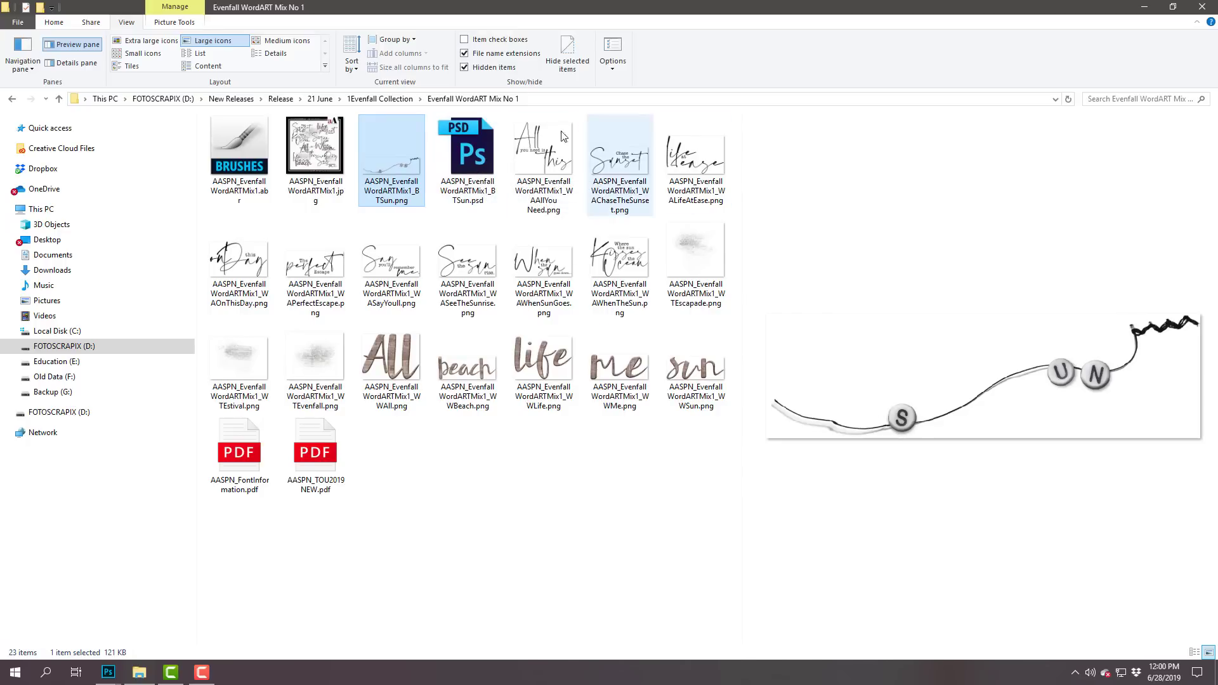
pyautogui.click(560, 154)
pyautogui.click(630, 156)
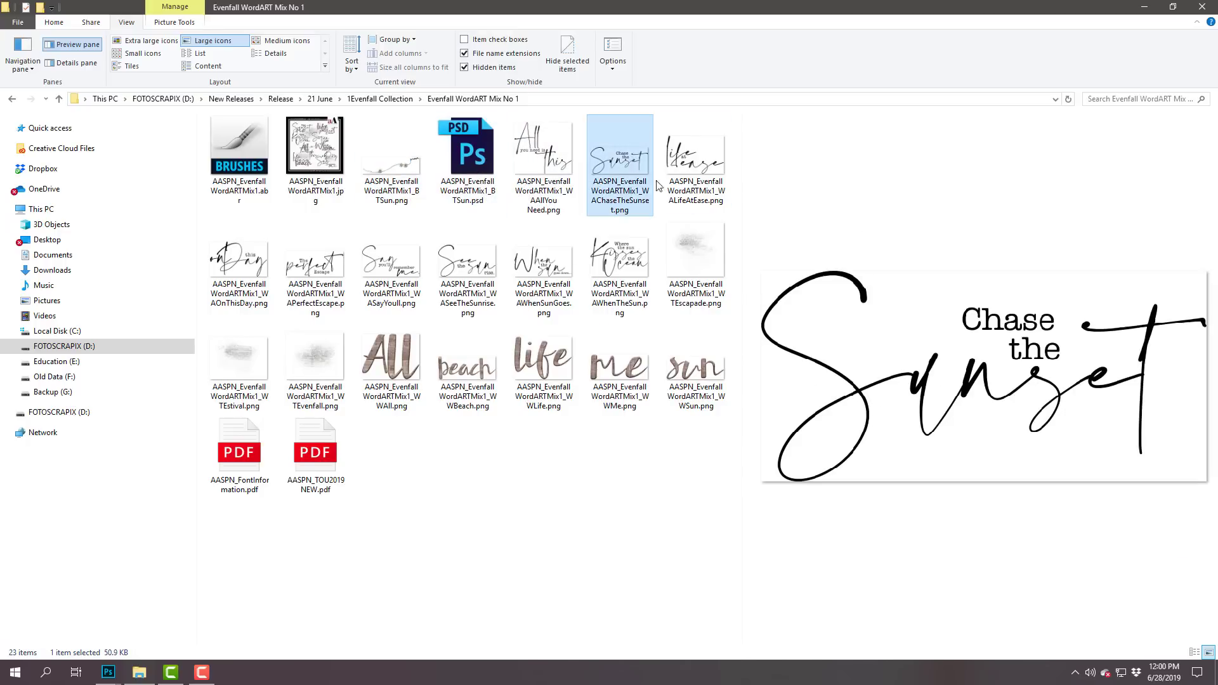
pyautogui.click(704, 166)
pyautogui.click(620, 264)
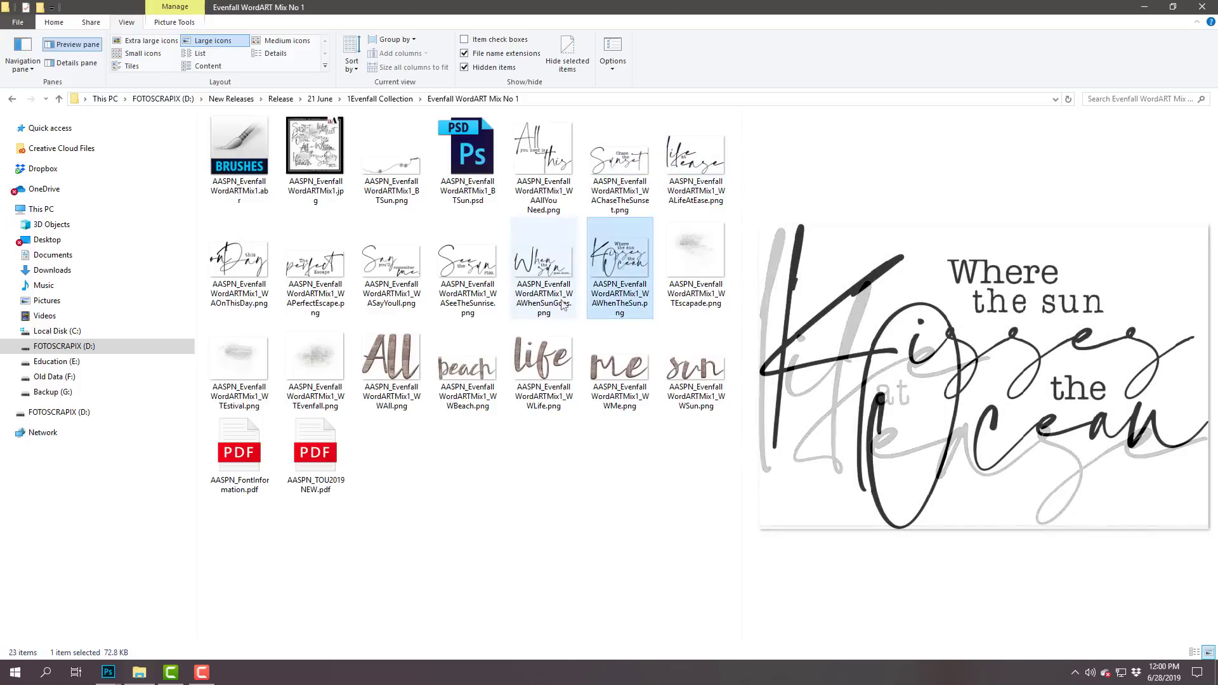
pyautogui.click(552, 269)
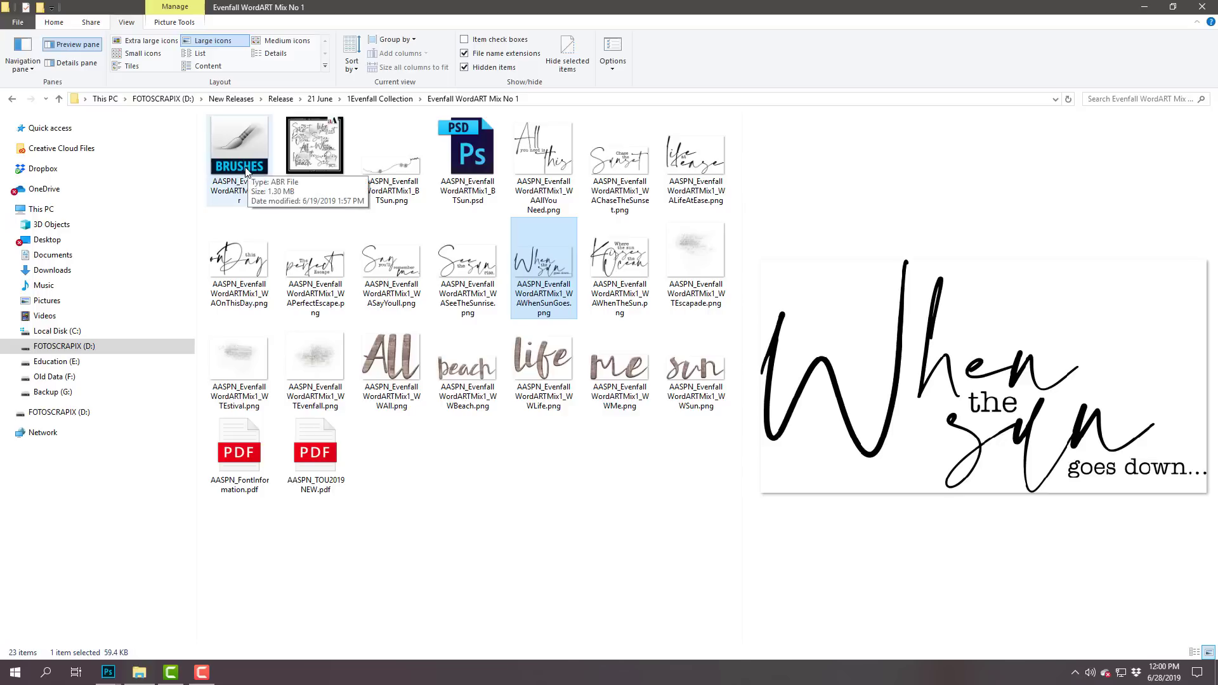
# Step: Preview the Escapade, Estival and Evenfall word transfers and the wooden words Beach, Life and Me
pyautogui.click(698, 257)
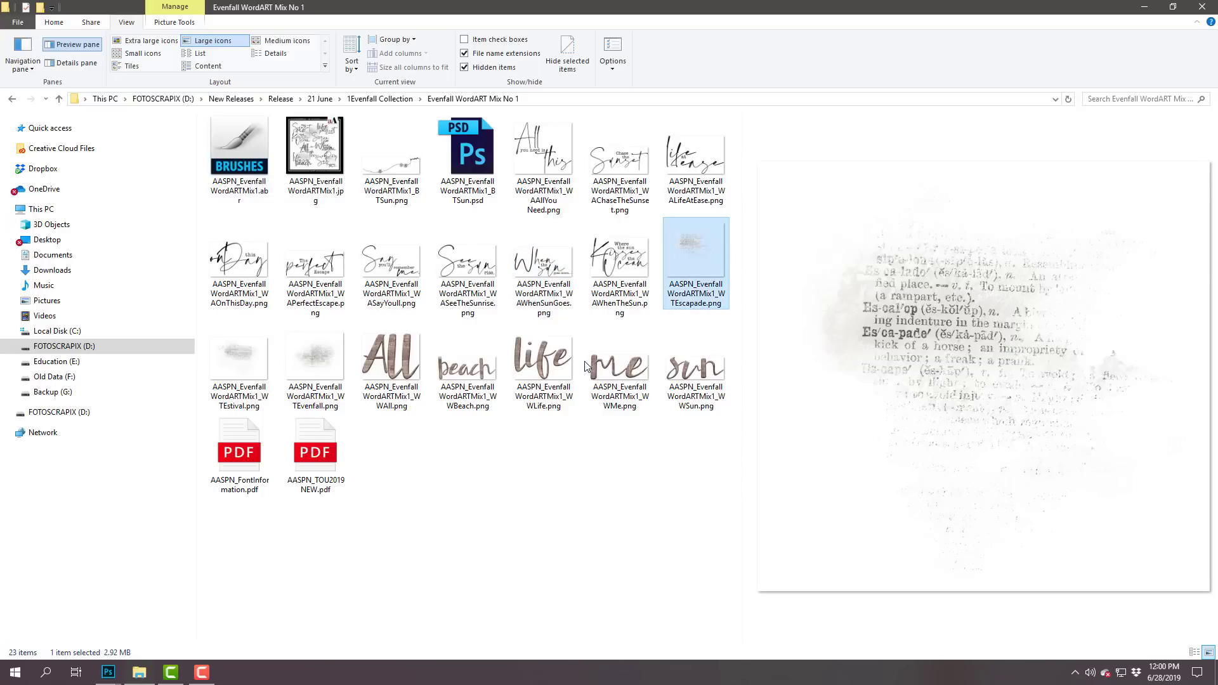
pyautogui.click(242, 368)
pyautogui.click(317, 363)
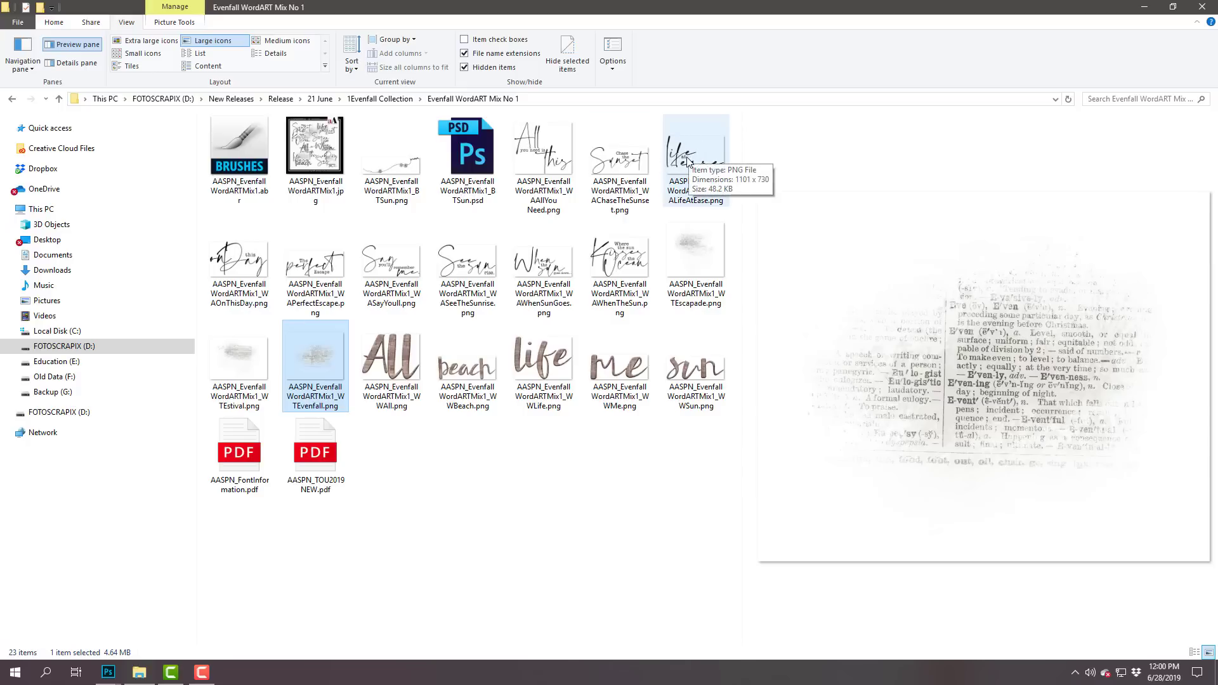
pyautogui.click(467, 367)
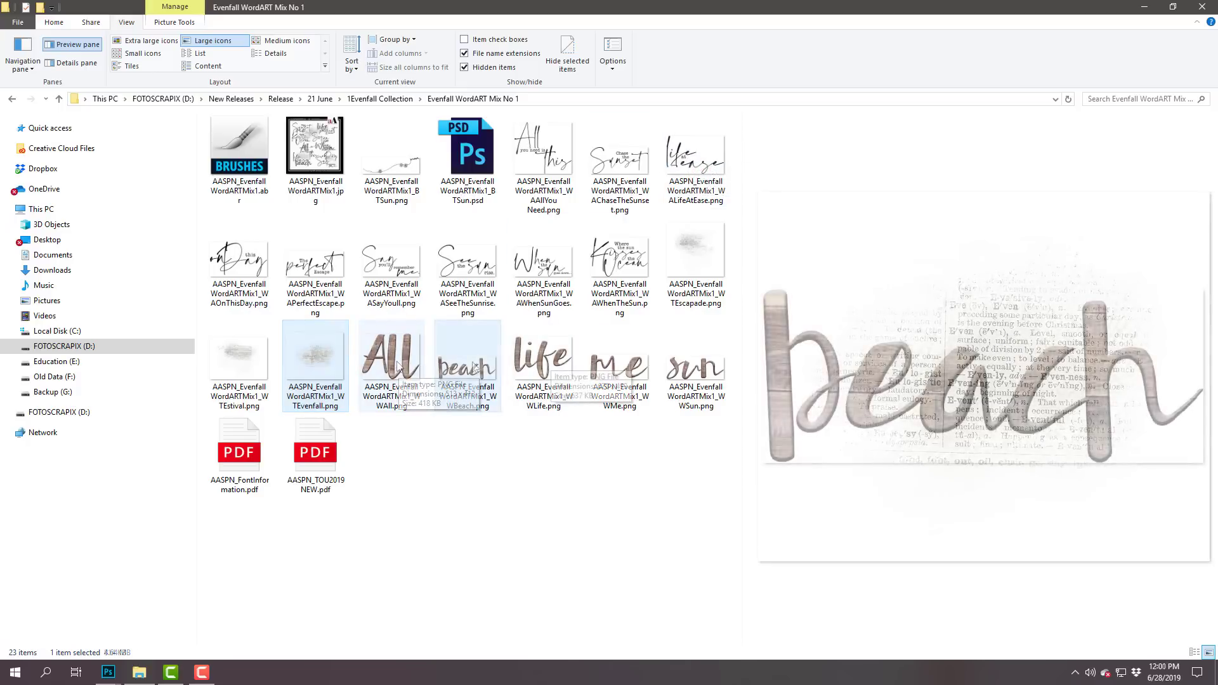
pyautogui.click(541, 368)
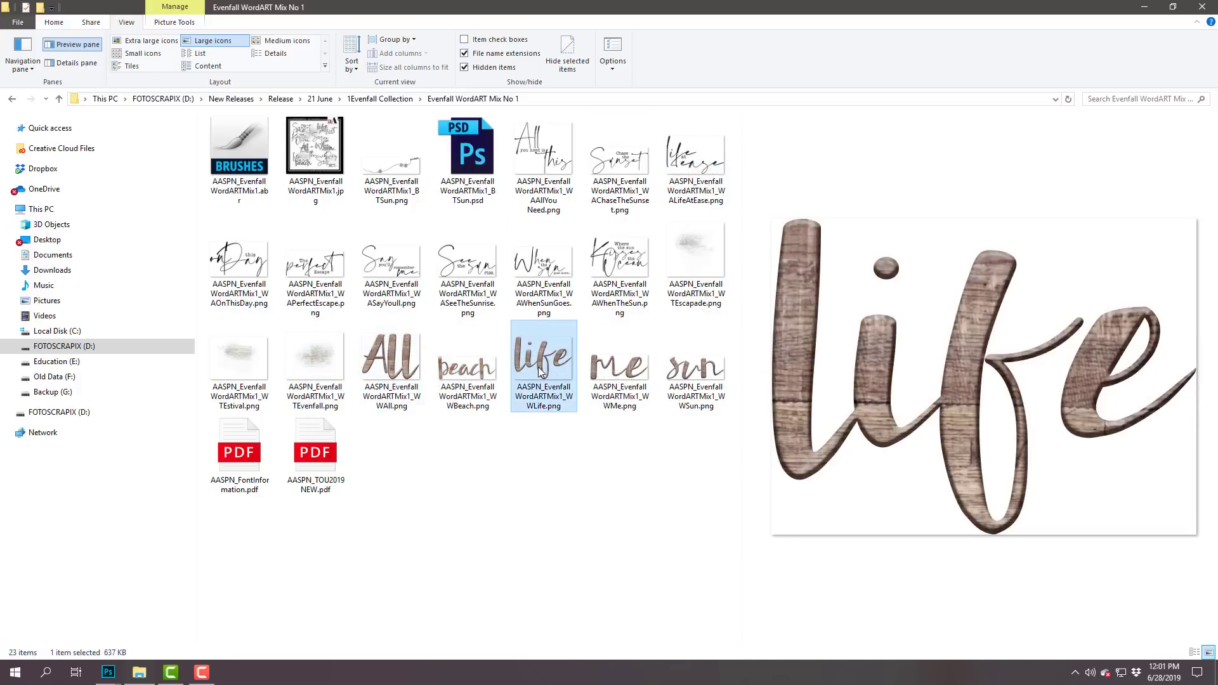
pyautogui.click(626, 359)
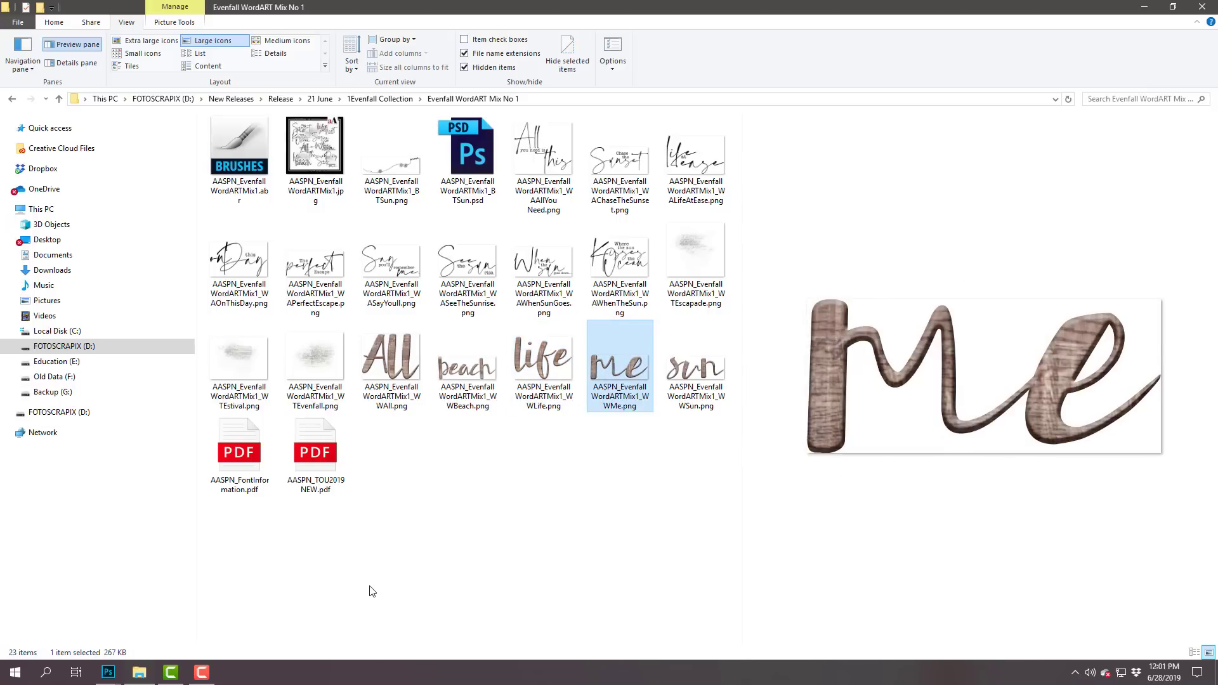
# Step: Preview the Evenfall WordART Mix No 1 overview image and the Escapade word transfer
pyautogui.click(324, 156)
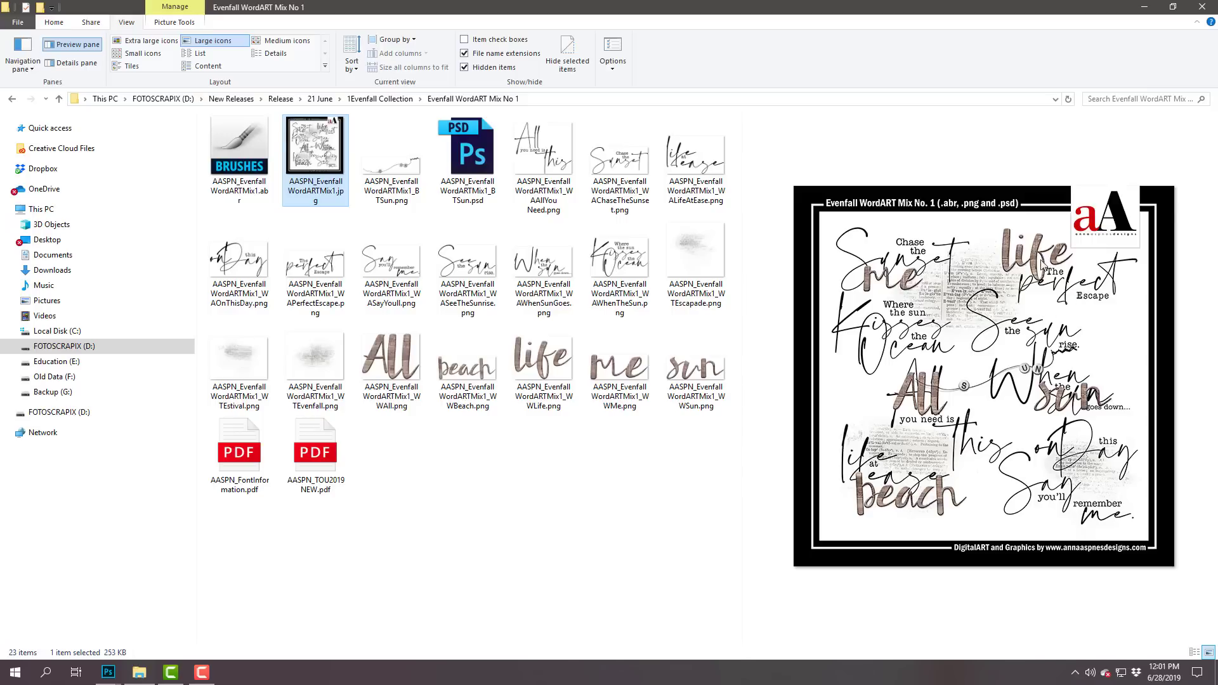
pyautogui.click(694, 245)
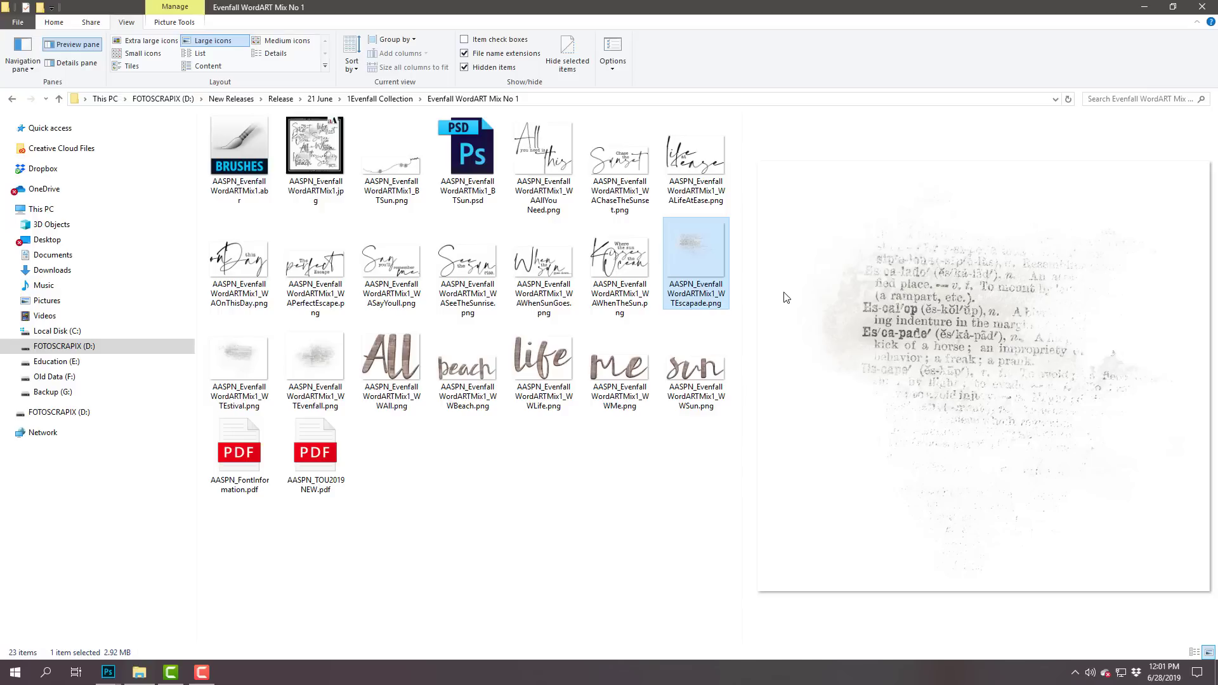
# Step: Open the MultiMedia Suns No 4 folder, preview AASPN_MultiMediaSuns4.jpg and open its subfolder 1
pyautogui.click(388, 99)
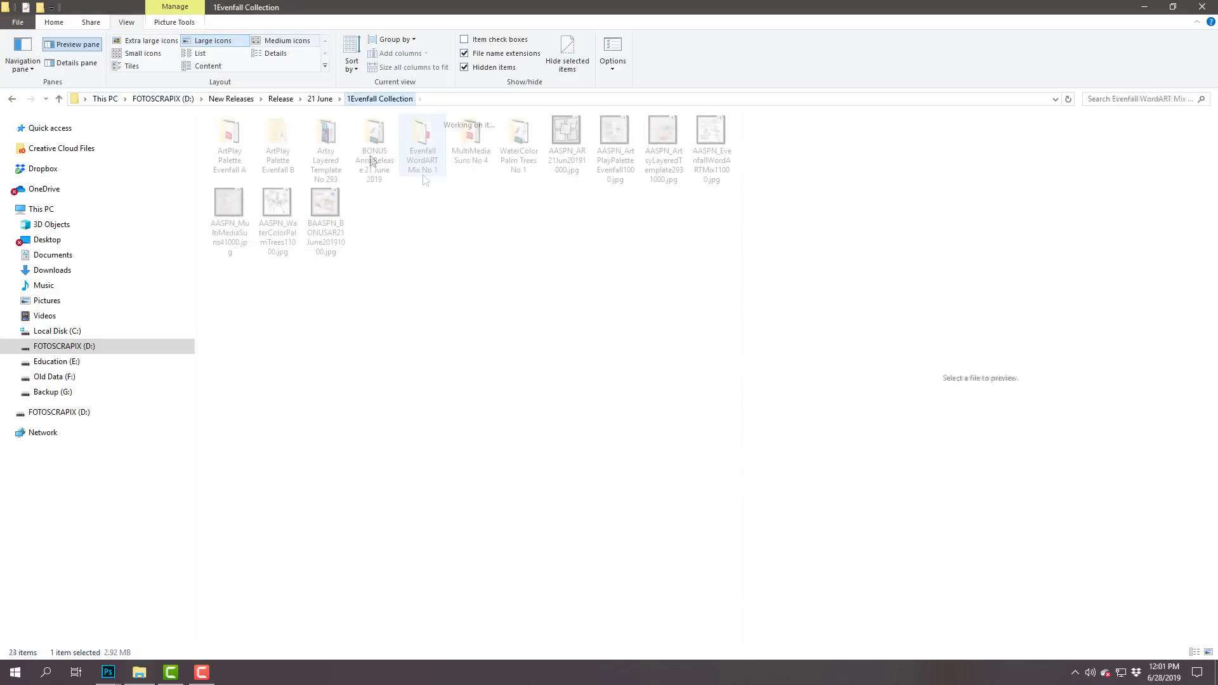
pyautogui.doubleClick(470, 136)
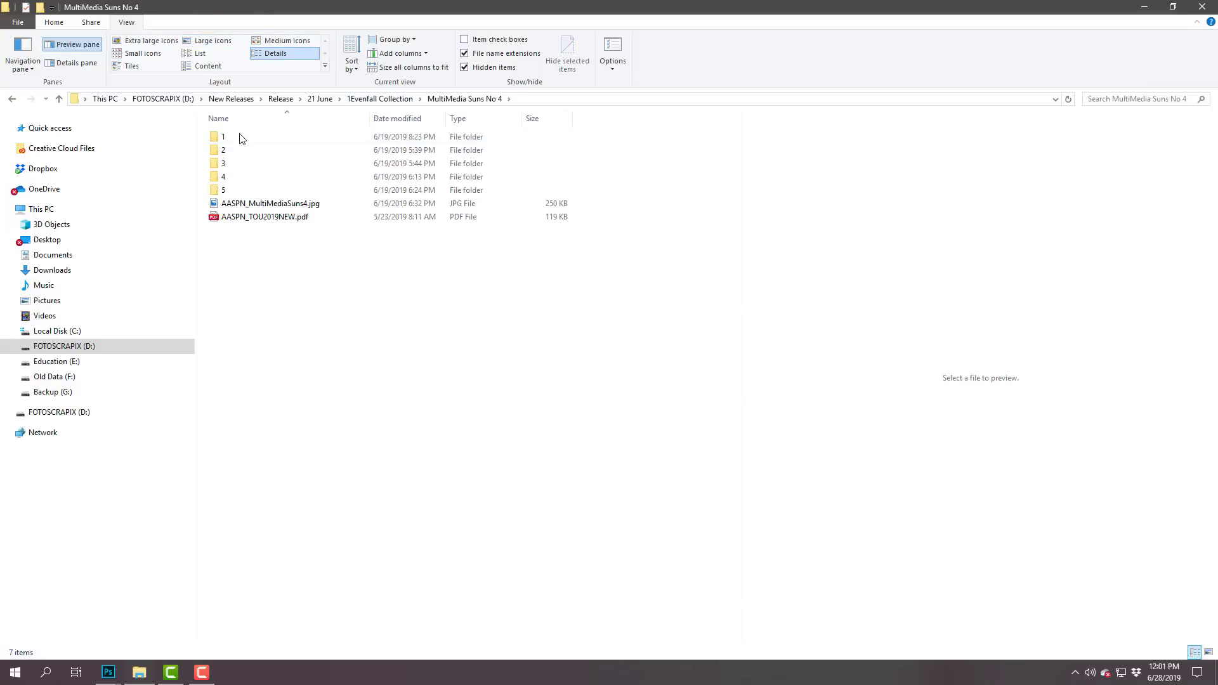
pyautogui.click(247, 204)
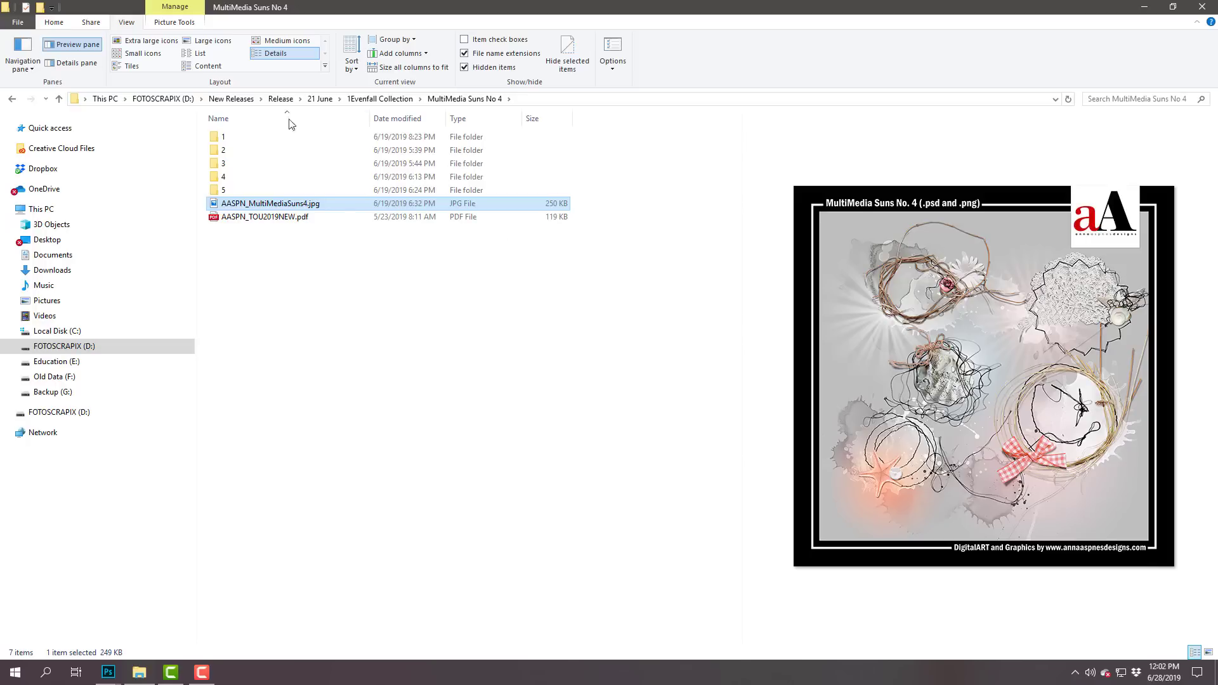
pyautogui.doubleClick(229, 138)
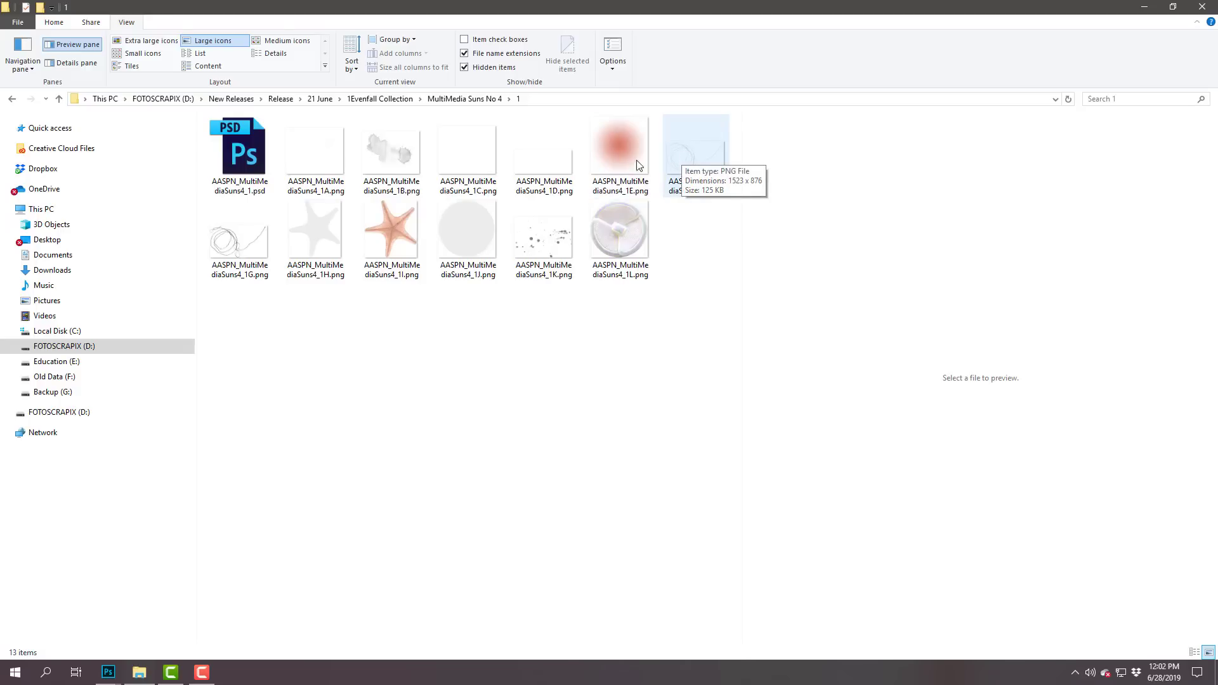
# Step: Go back through the 21 June folder to the 1Evenfall Collection and open its WaterColor Palm Trees No 1 folder
pyautogui.click(319, 99)
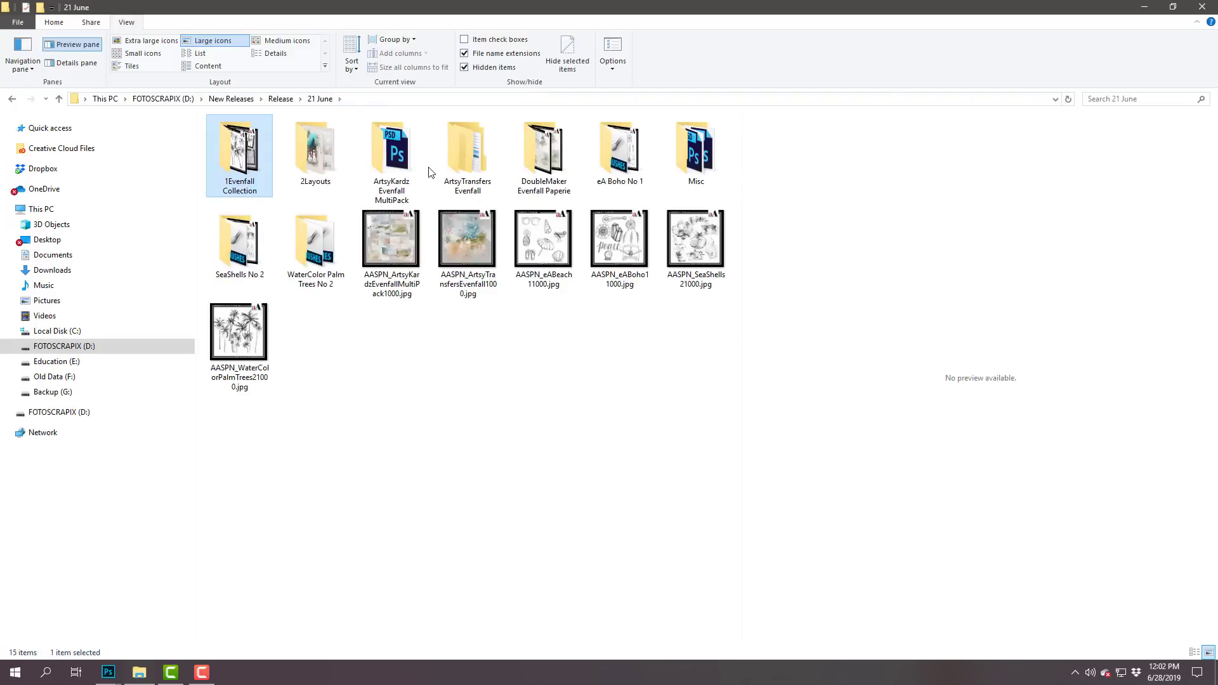
pyautogui.doubleClick(253, 151)
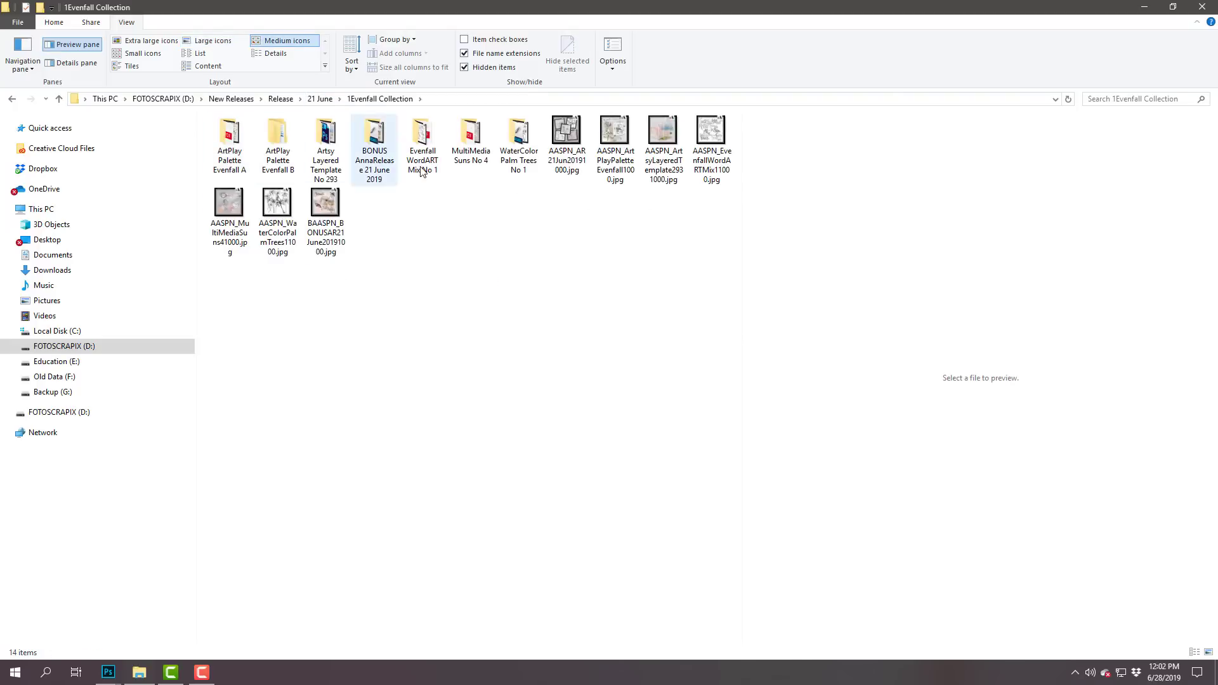
pyautogui.doubleClick(519, 136)
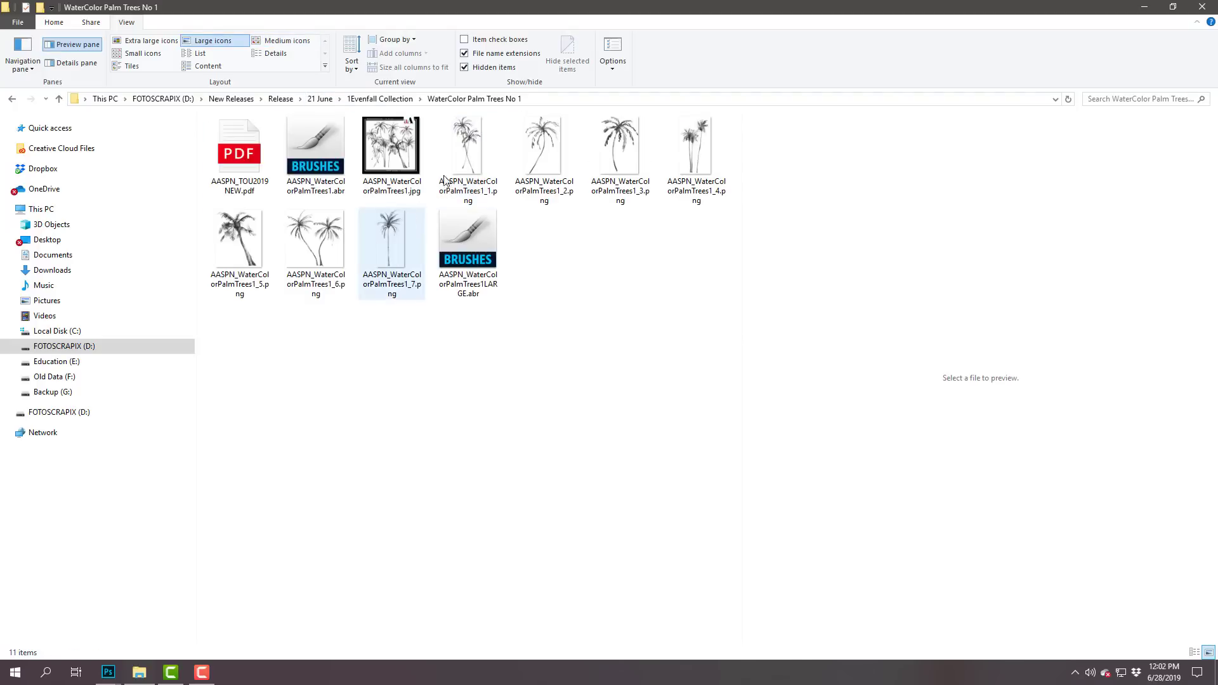
# Step: Preview the seven palm tree images from AASPN_WaterColorPalmTrees1_1.png through AASPN_WaterColorPalmTrees1_7.png
pyautogui.click(446, 181)
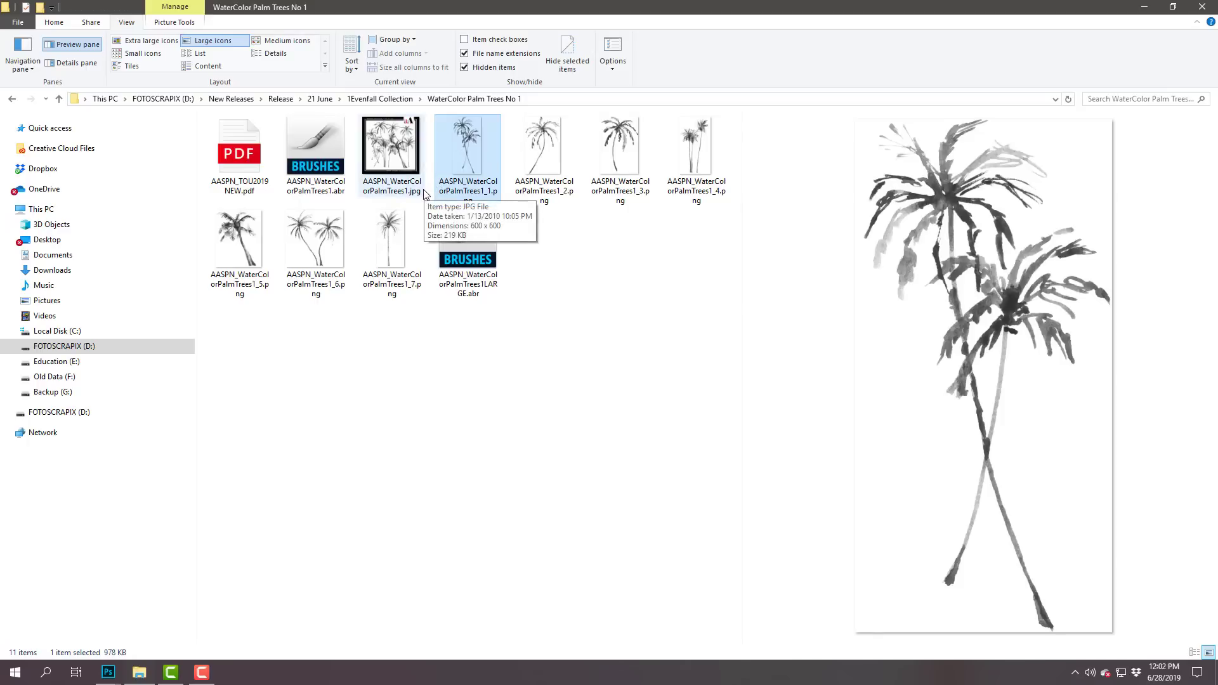
pyautogui.click(554, 135)
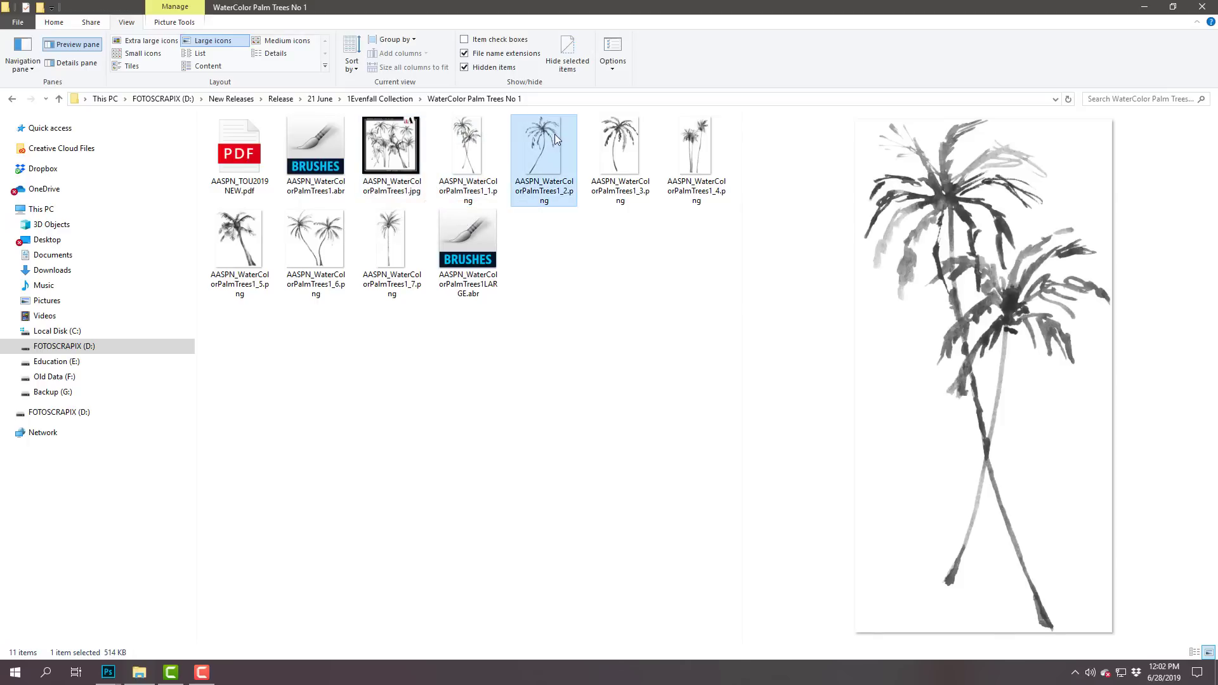
pyautogui.click(616, 136)
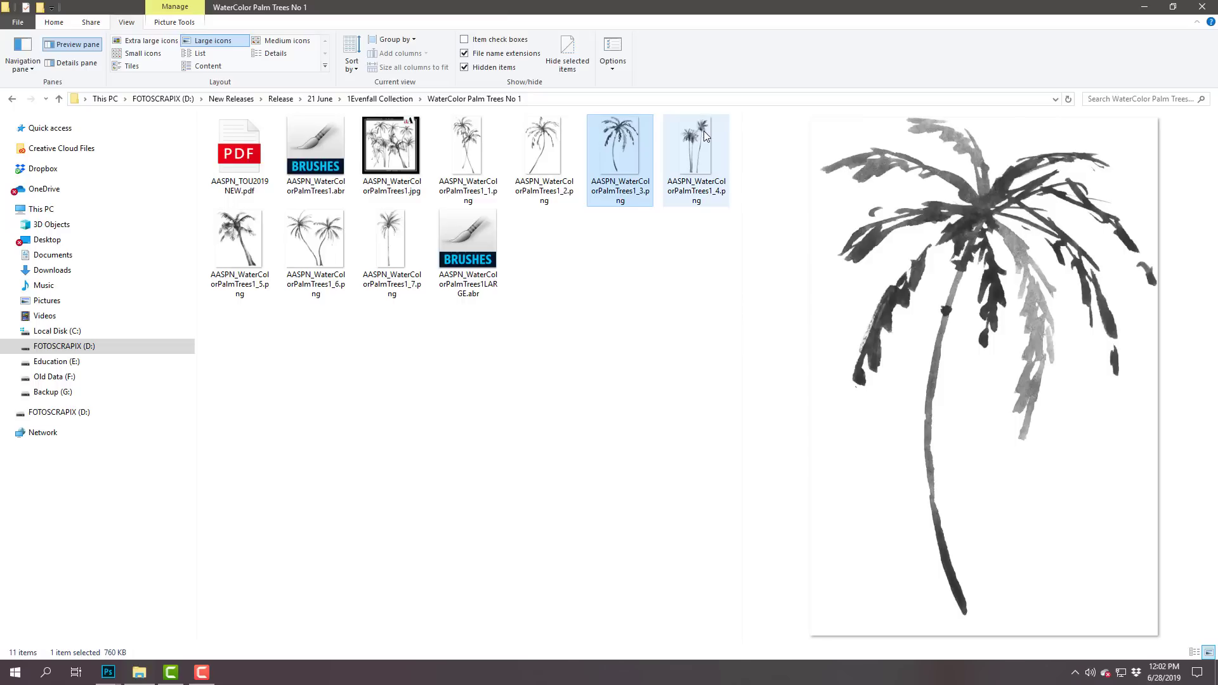
pyautogui.click(698, 138)
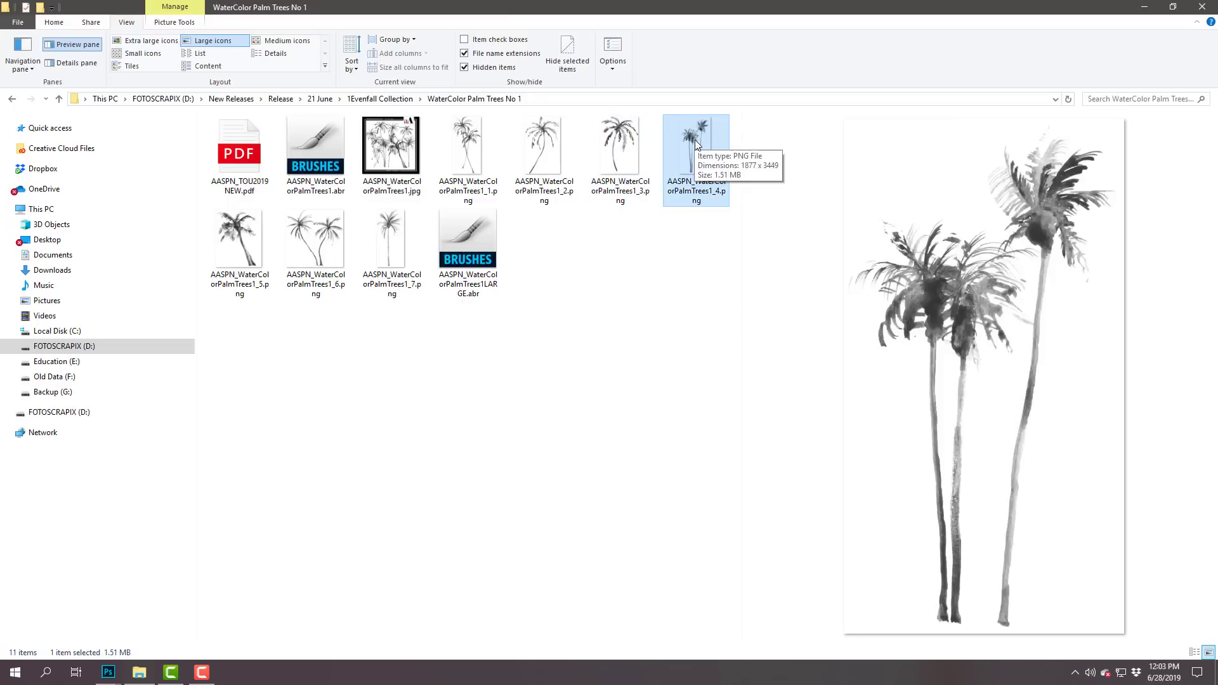
pyautogui.click(230, 247)
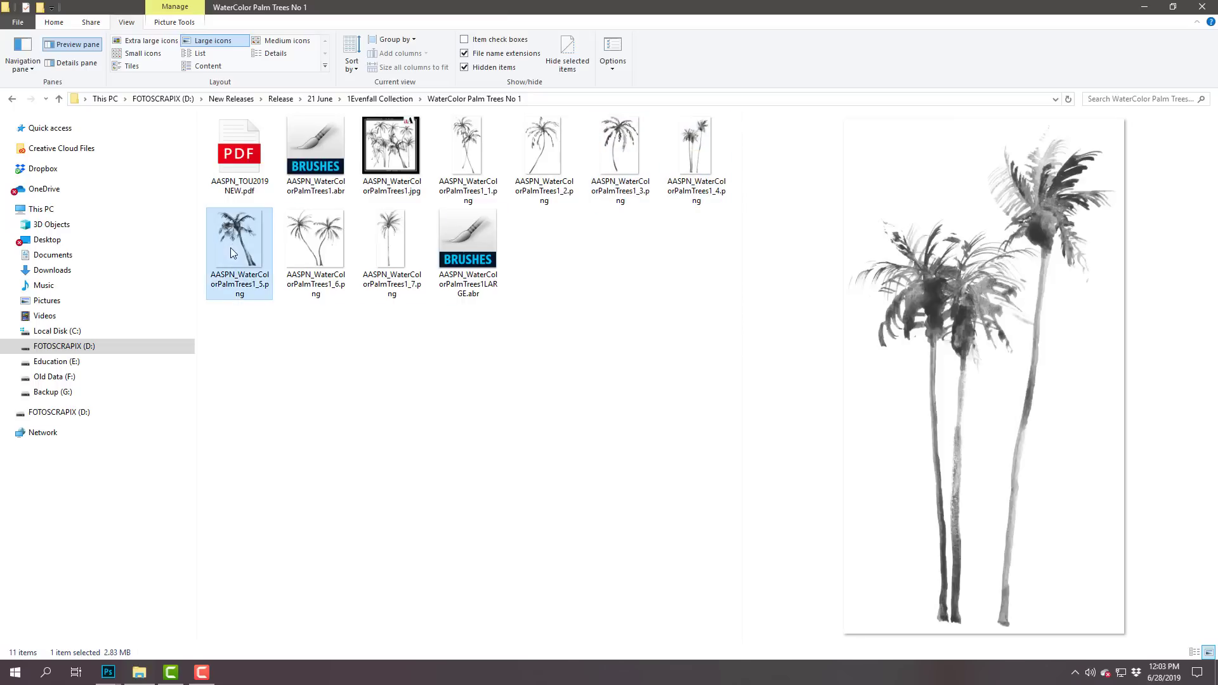
pyautogui.click(321, 247)
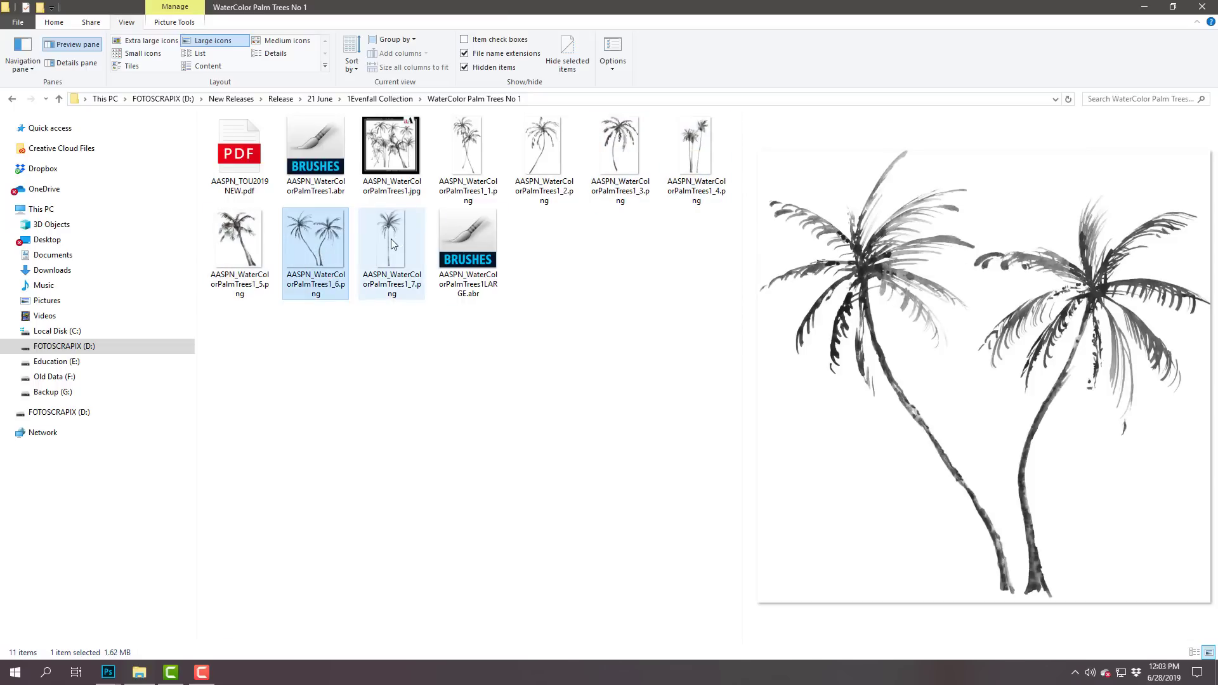
pyautogui.click(391, 238)
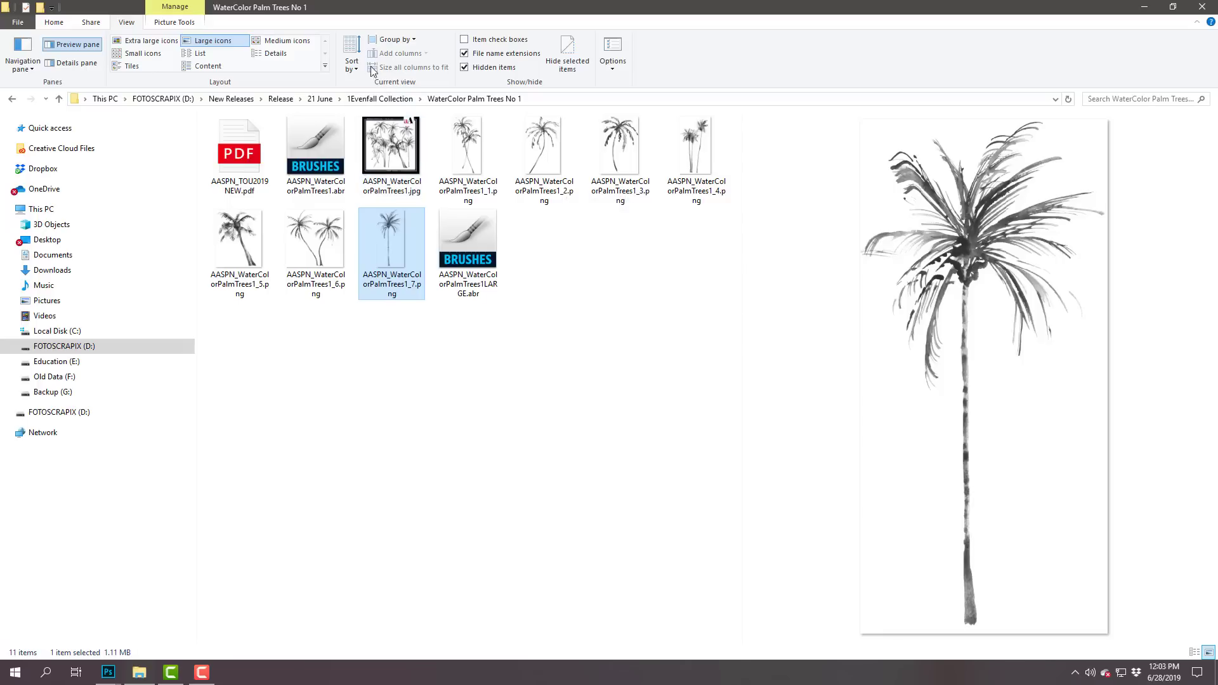
# Step: Open the BONUS AnnaRelease 21 June 2019 folder and preview ArtsyPaper5, the WCShell image and WaterColorPalmTrees1_8
pyautogui.click(379, 99)
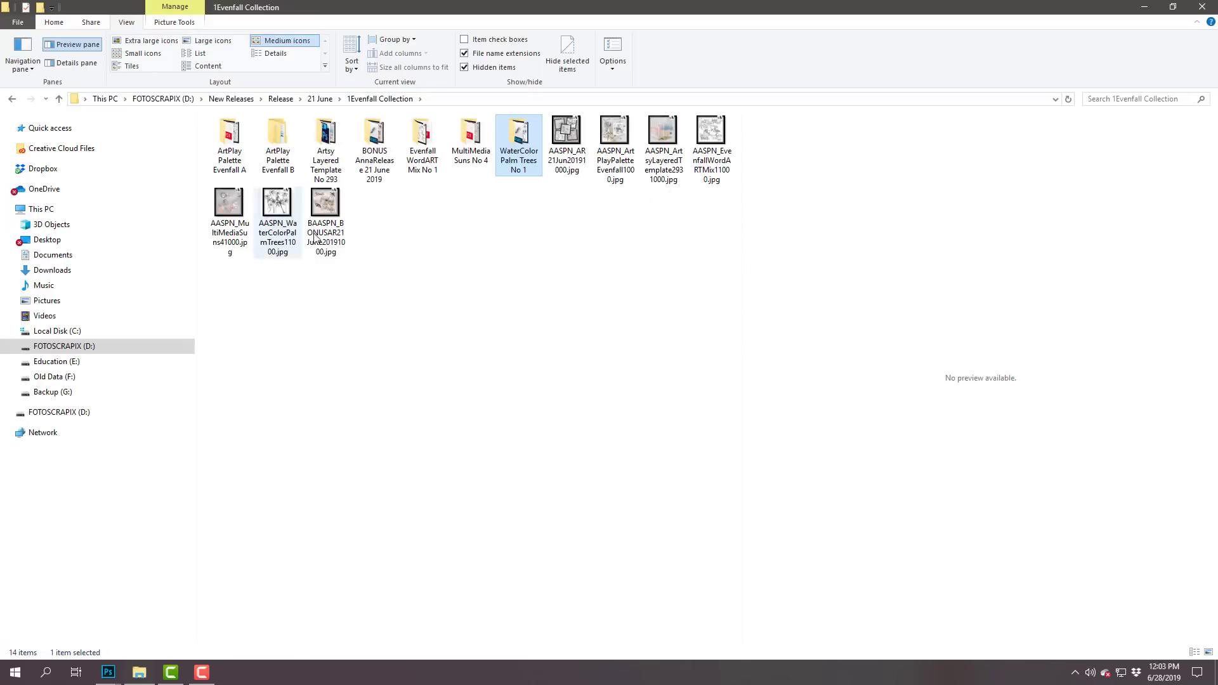
pyautogui.doubleClick(375, 136)
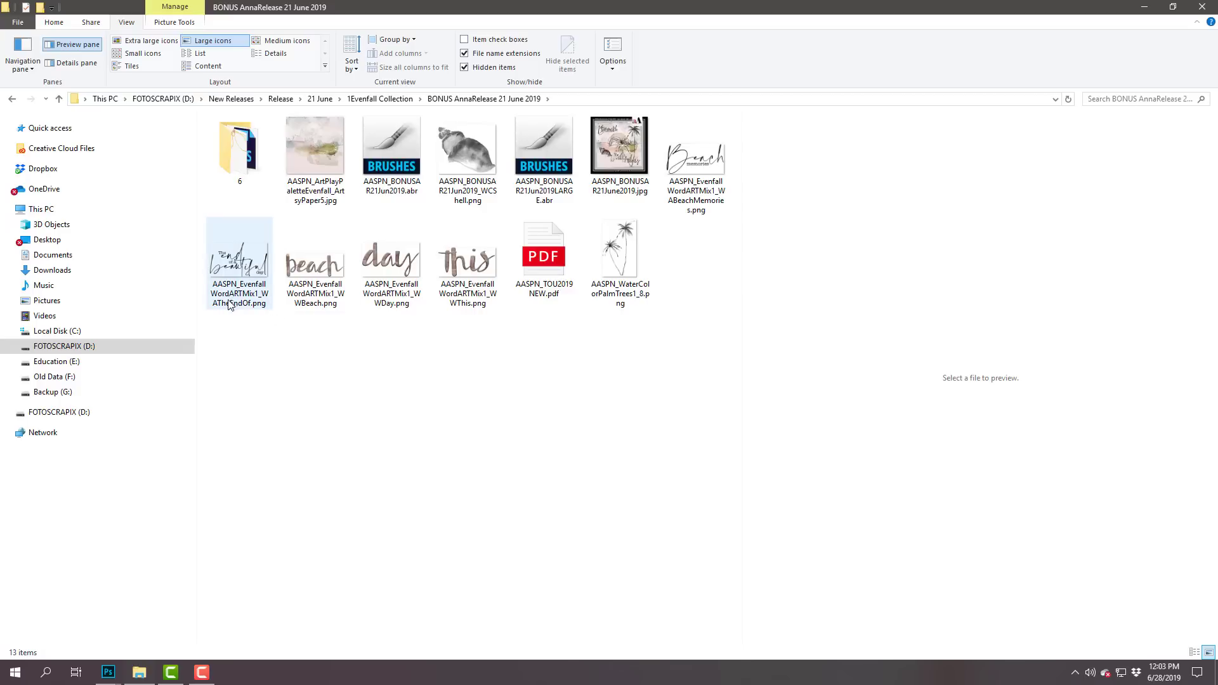
pyautogui.click(313, 154)
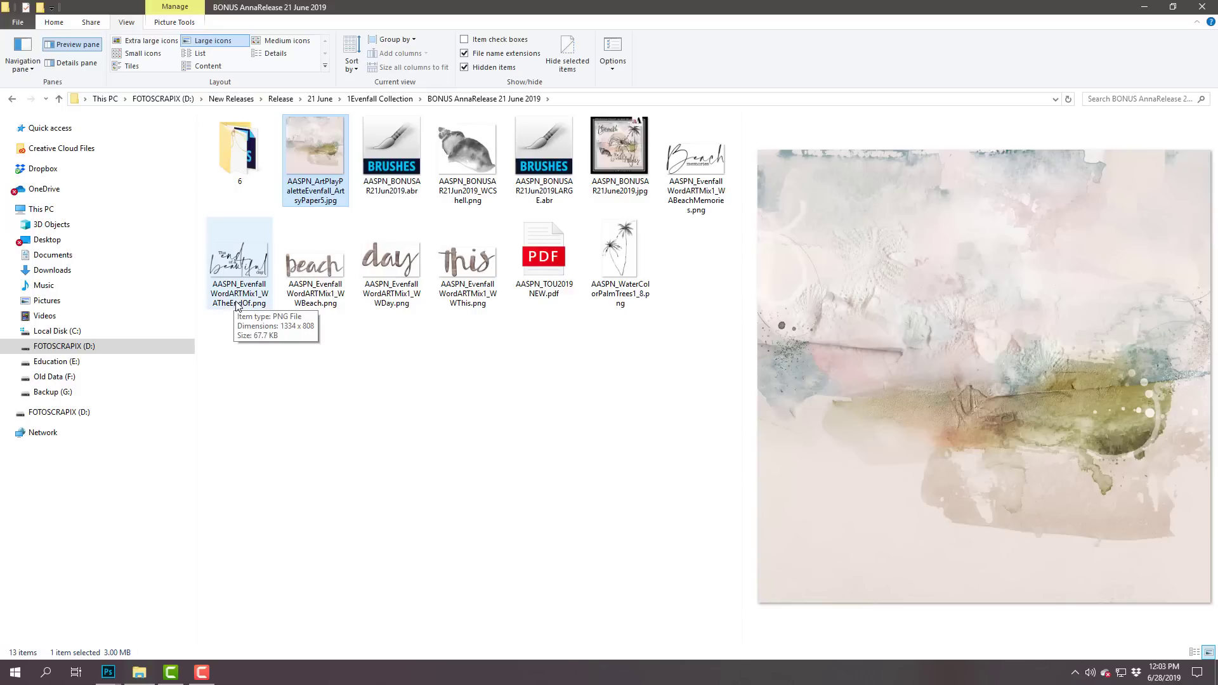
pyautogui.click(466, 143)
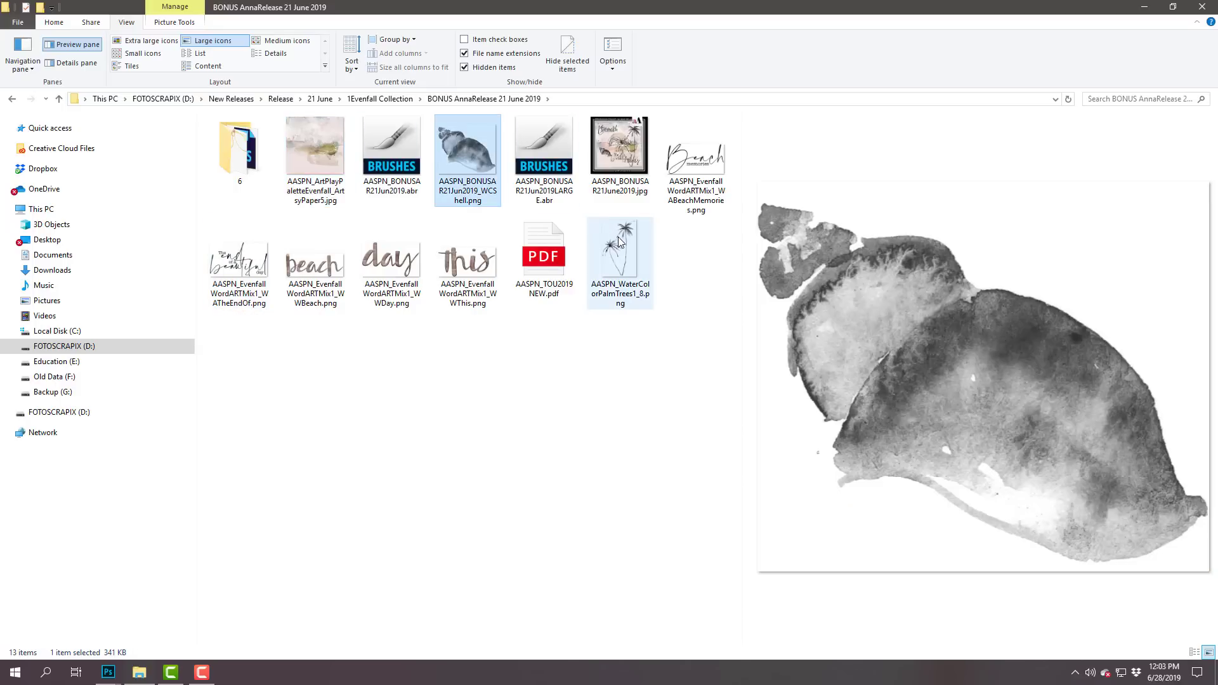
pyautogui.click(619, 248)
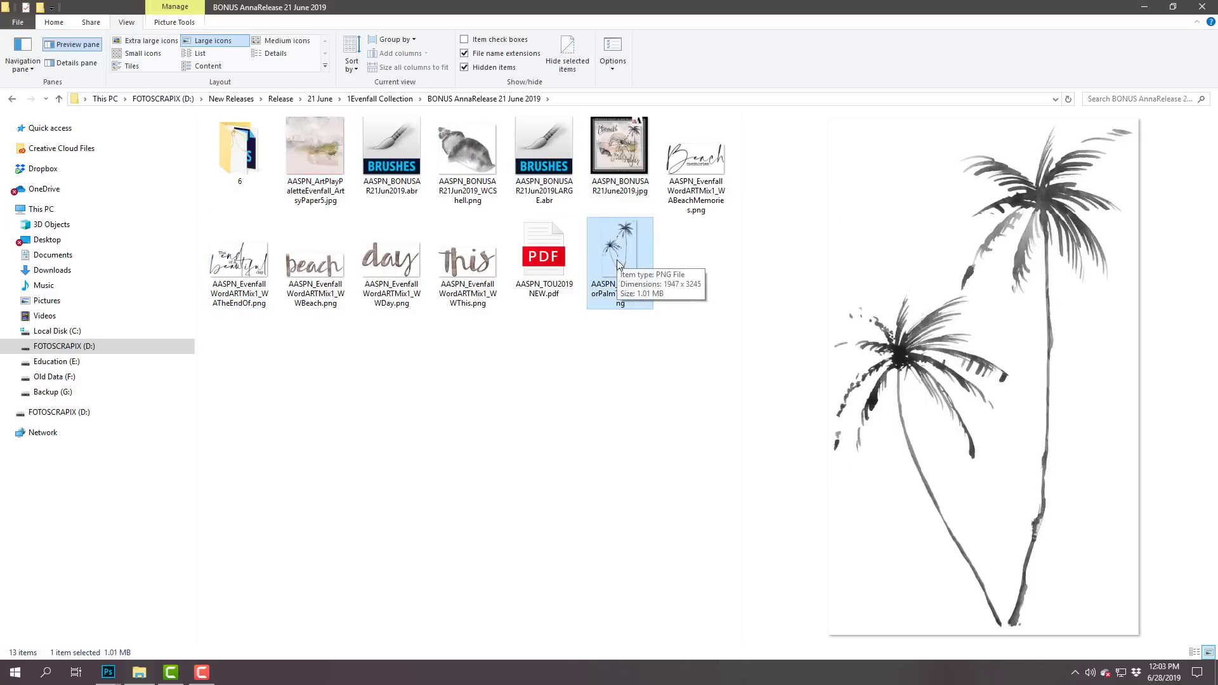
# Step: Preview the bonus BeachMemories and TheEndOf word art files and the wooden word Beach
pyautogui.click(674, 158)
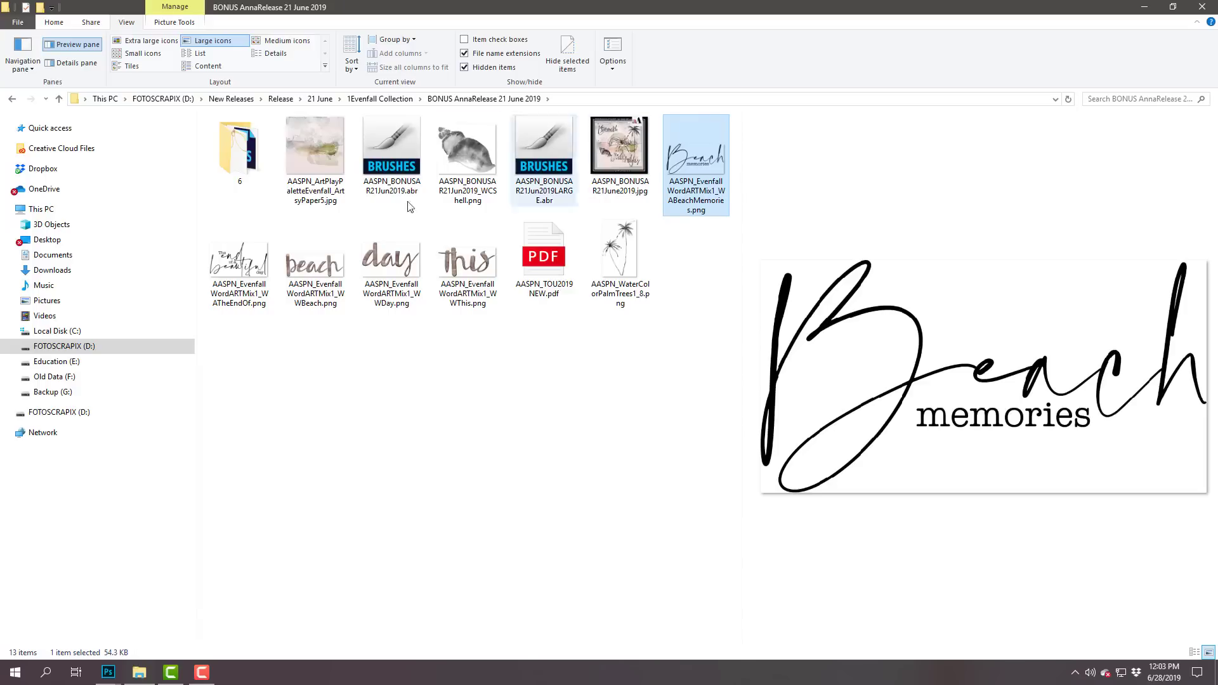
pyautogui.click(246, 271)
pyautogui.click(332, 275)
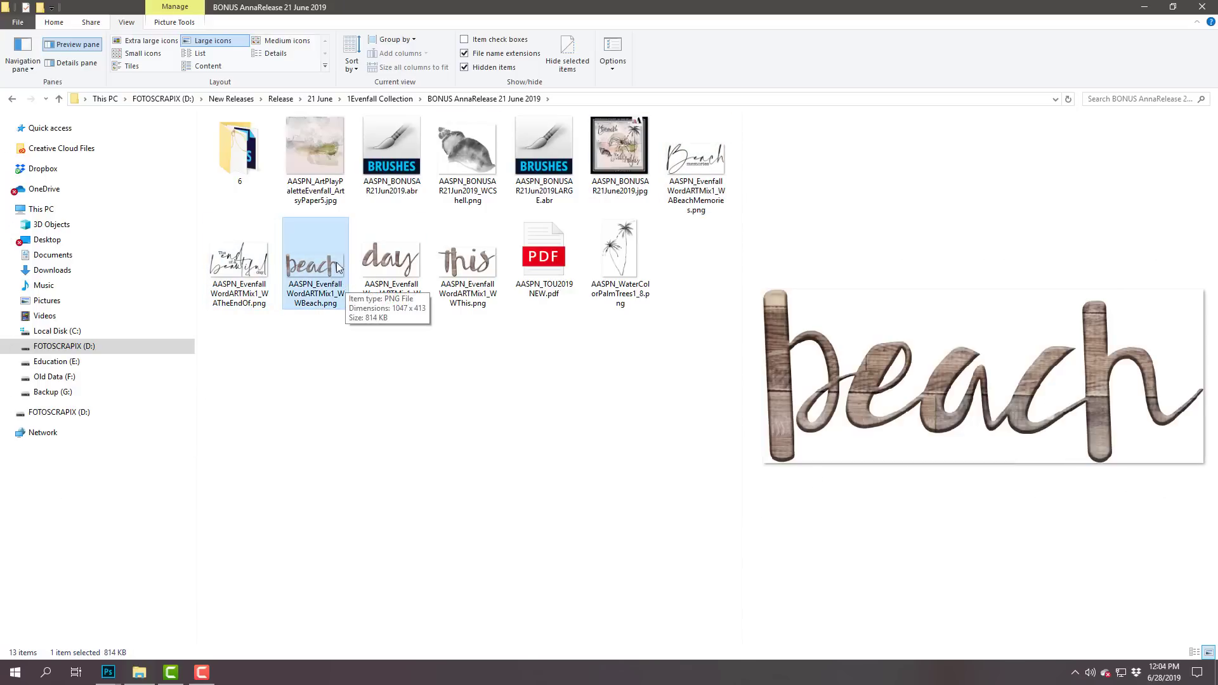
# Step: Open the bonus subfolder 6, preview AASPN_MultiMediaSuns4_6E.png and return to the bonus folder
pyautogui.doubleClick(249, 159)
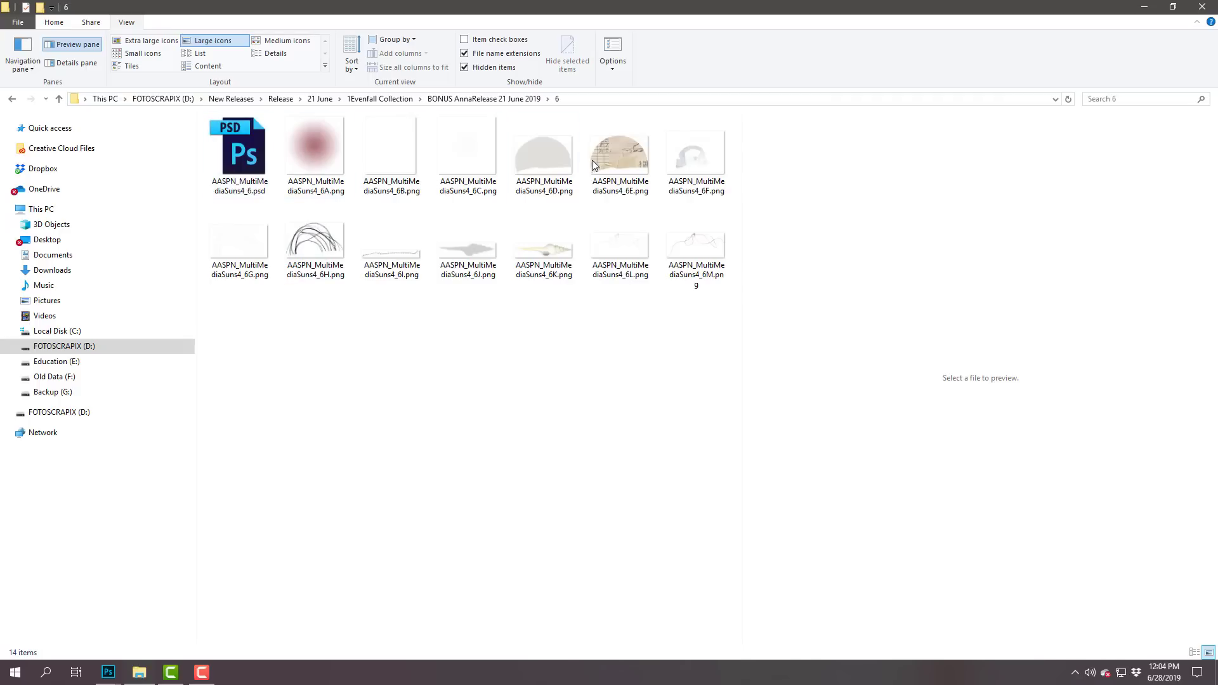
pyautogui.click(620, 155)
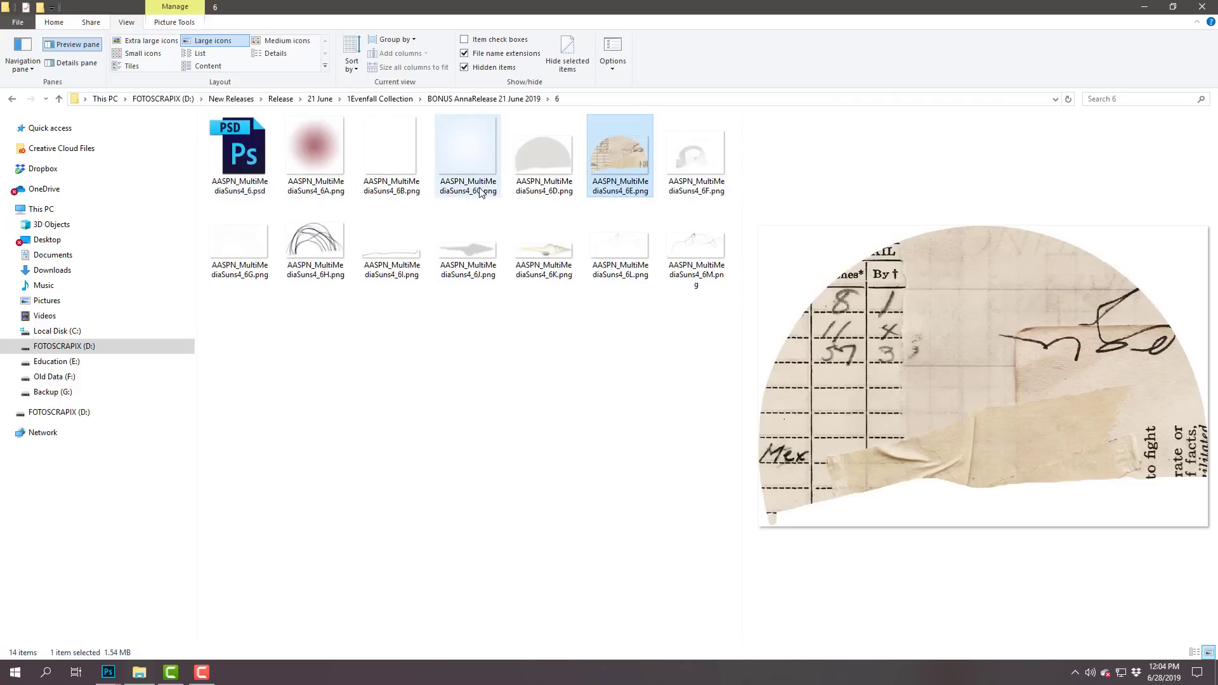
pyautogui.click(14, 102)
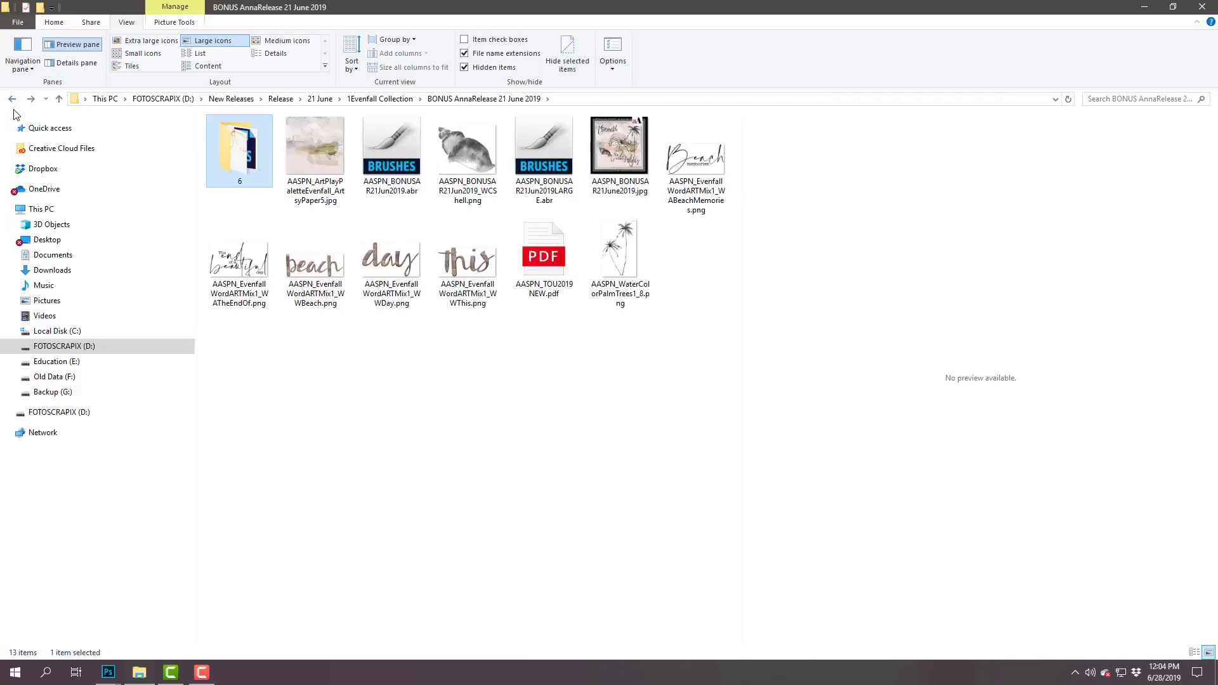
# Step: Return to the 21 June folder and preview the ArtsyKardz Evenfall, ArtsyTransfers Evenfall, SeaShells No 2 and WaterColor Palm Trees No 2 overview images
pyautogui.click(373, 101)
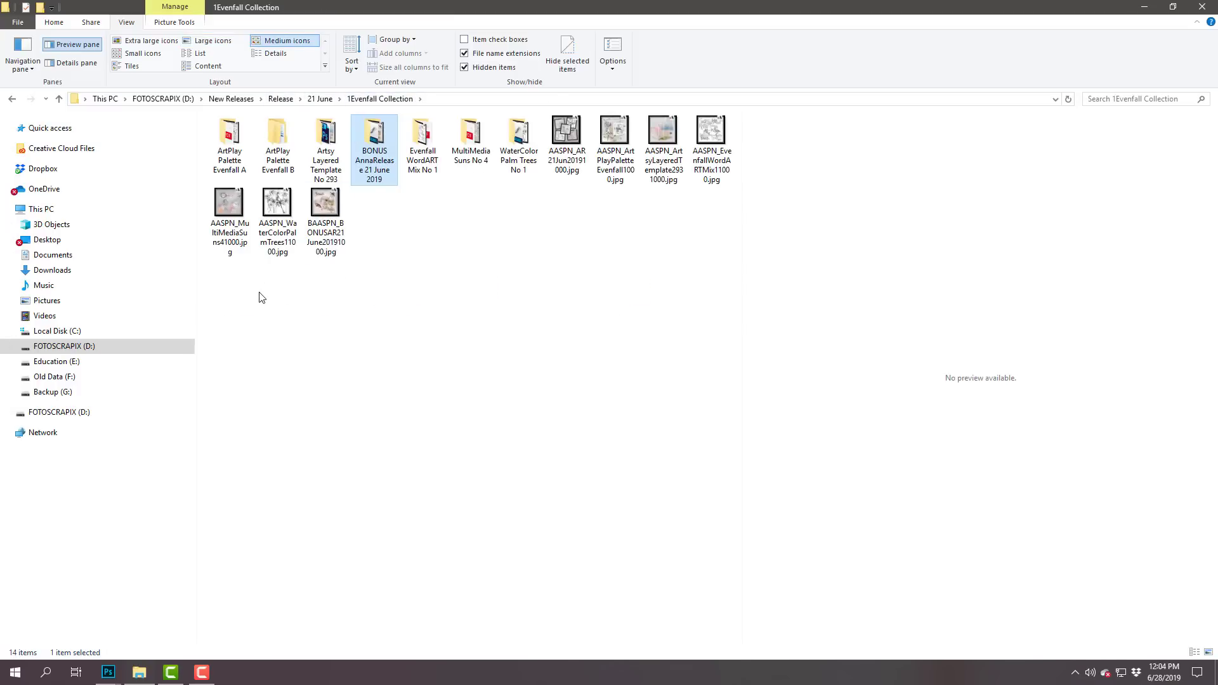
pyautogui.click(320, 99)
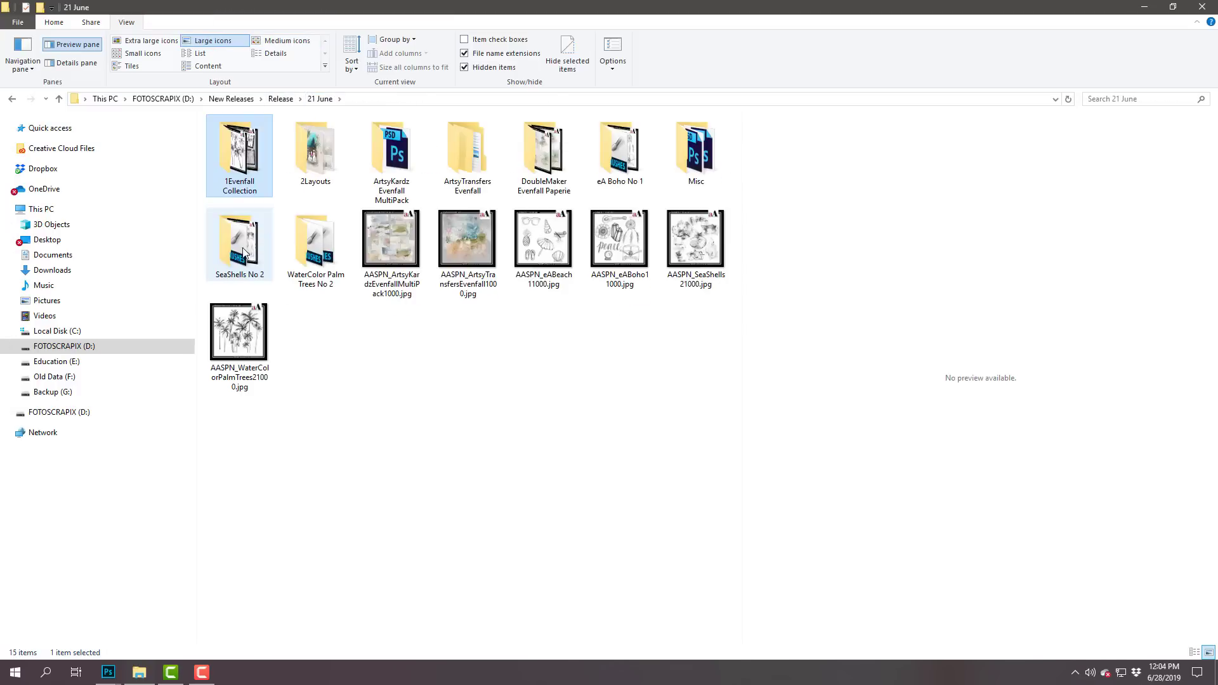
pyautogui.click(406, 224)
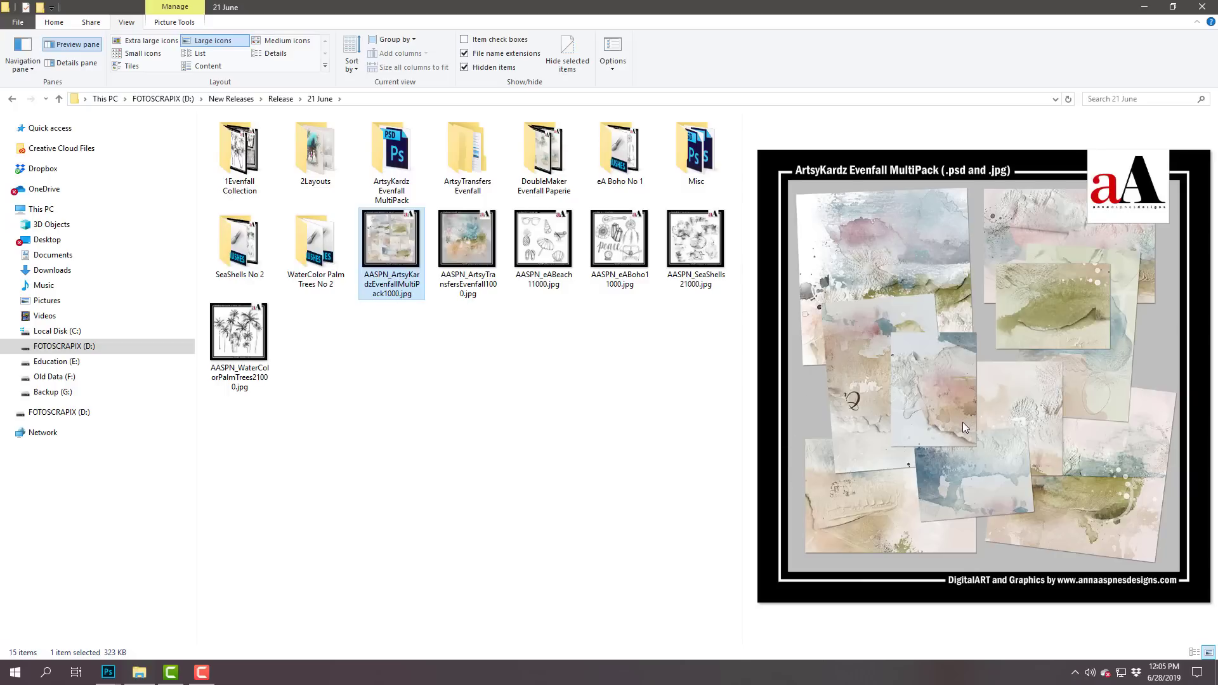
pyautogui.click(458, 267)
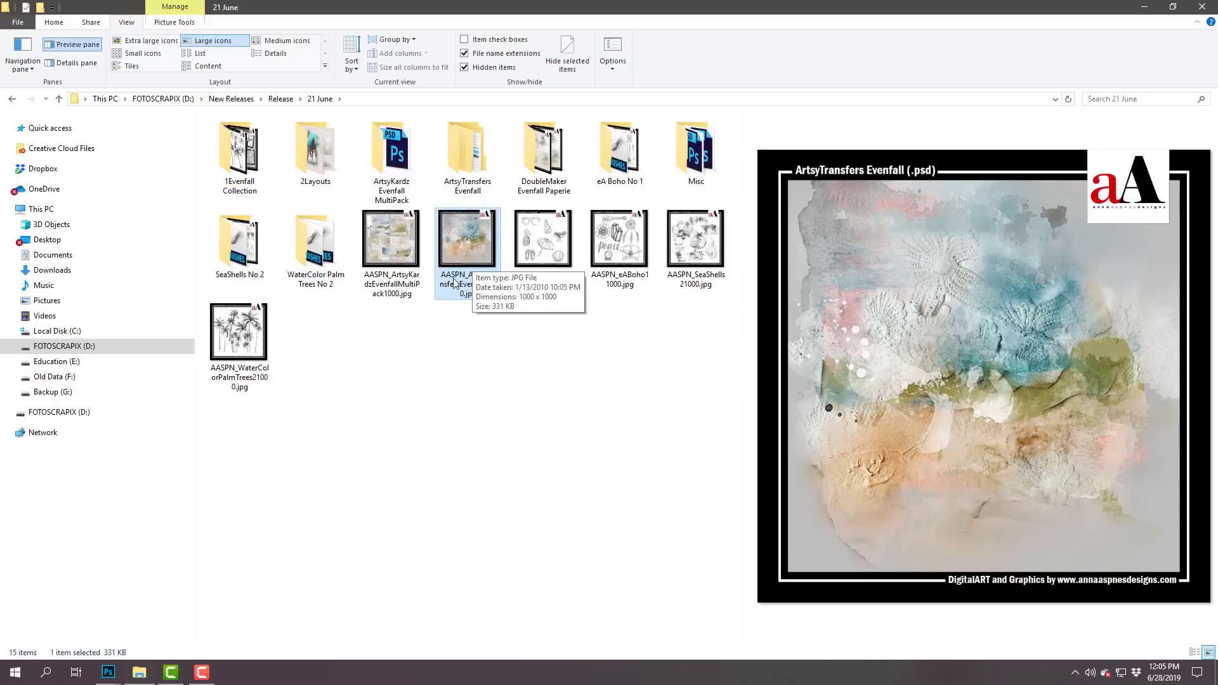
pyautogui.click(672, 279)
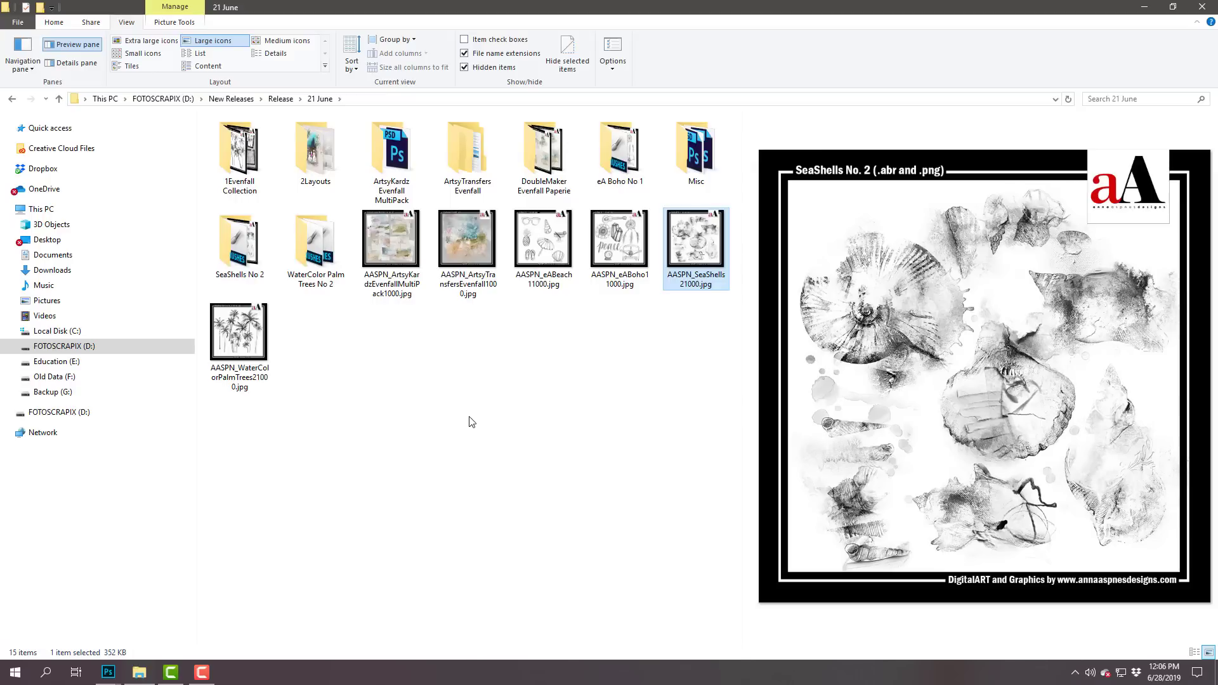
pyautogui.click(239, 336)
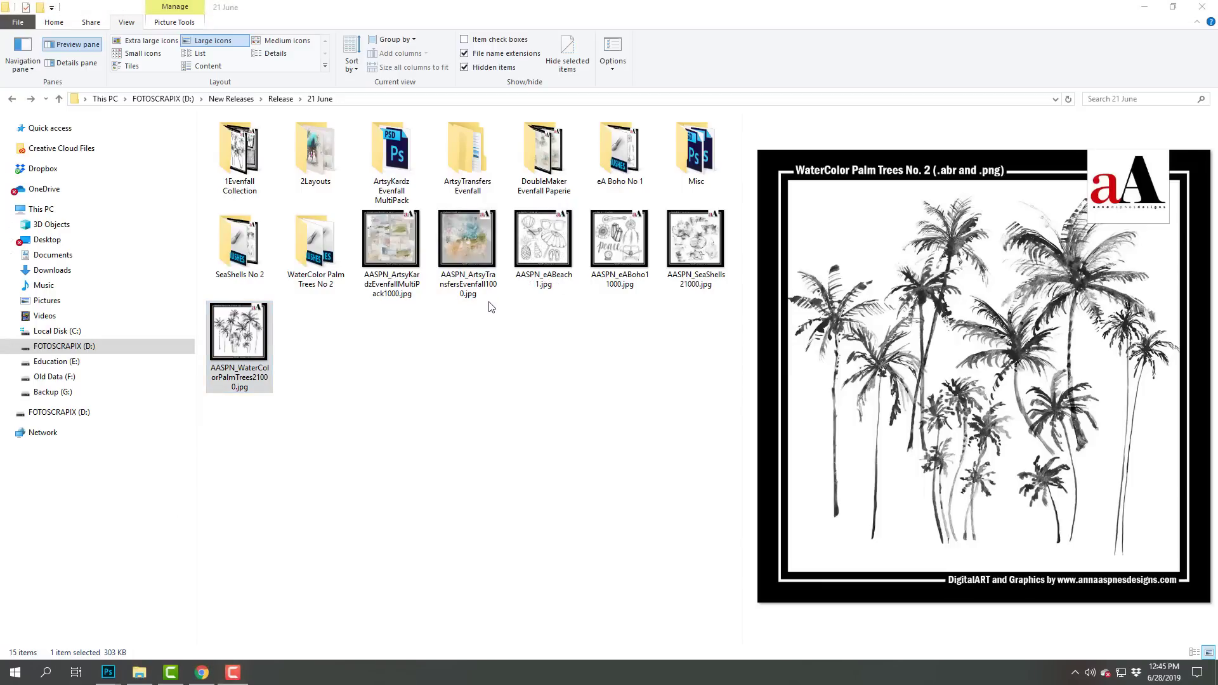
# Step: Preview the eA Beach No 1 and eA Boho No 1 overview images and reopen the 1Evenfall Collection folder
pyautogui.click(541, 253)
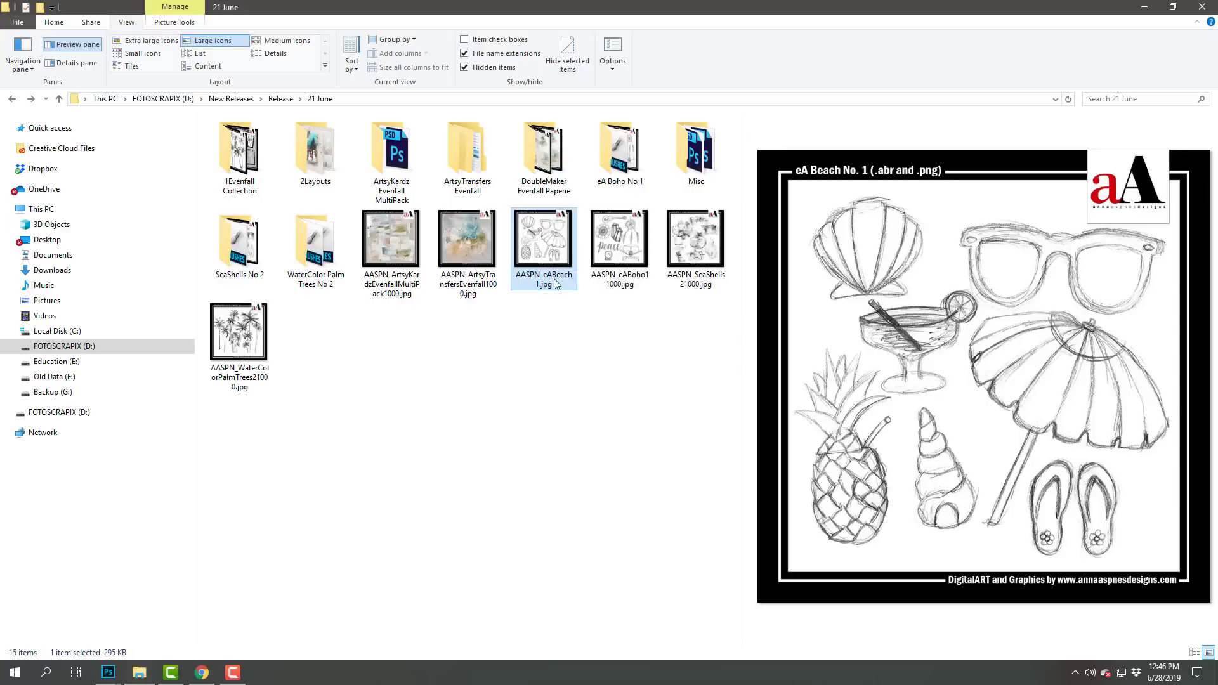
pyautogui.click(629, 259)
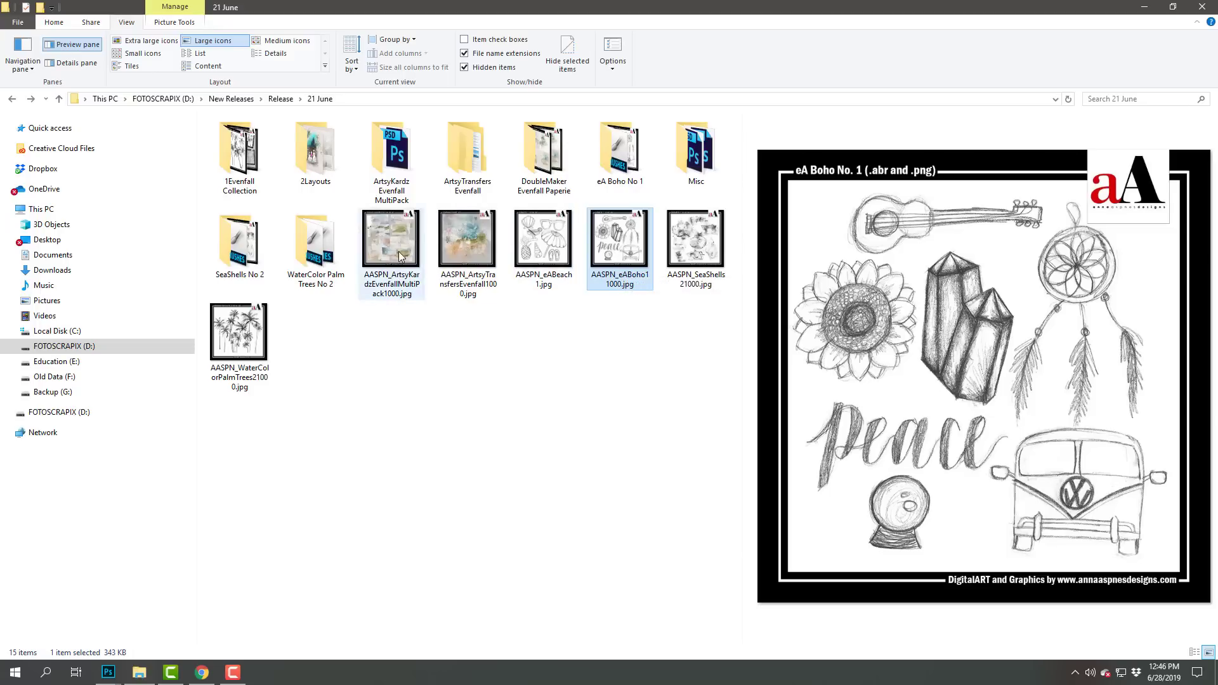
pyautogui.doubleClick(254, 166)
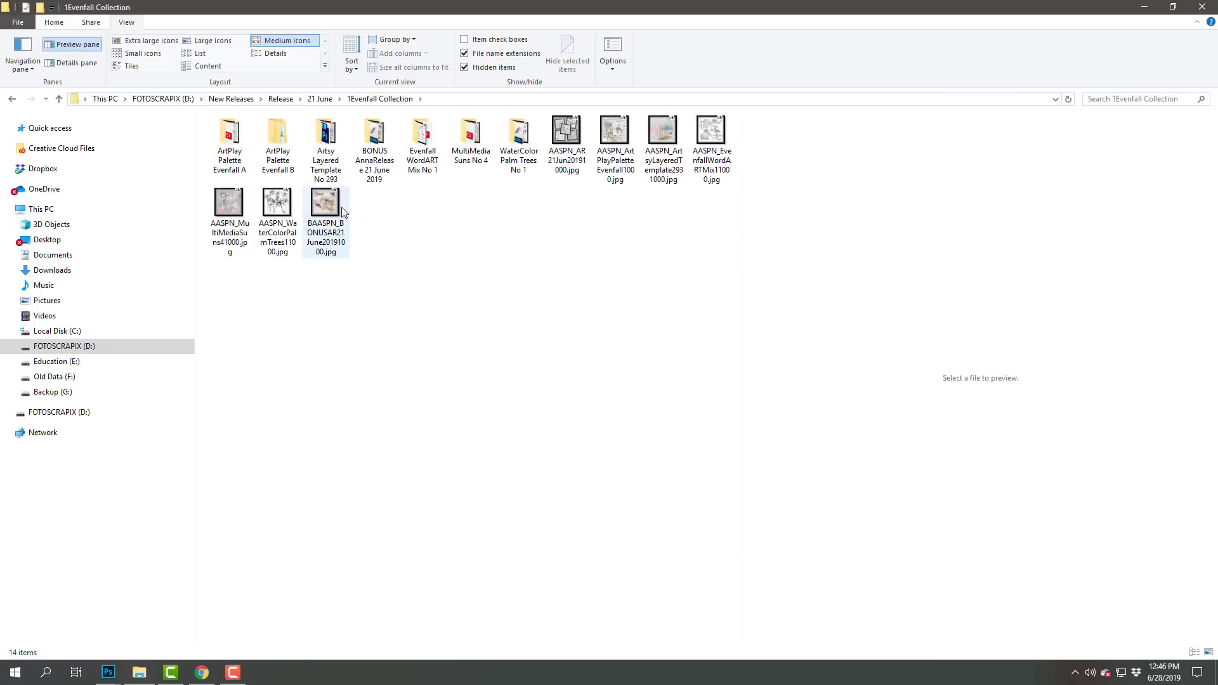
# Step: Preview the bonus, MultiMedia Suns No. 4 and AnnaRelease 21 June 2019 overview images
pyautogui.click(327, 212)
pyautogui.click(236, 209)
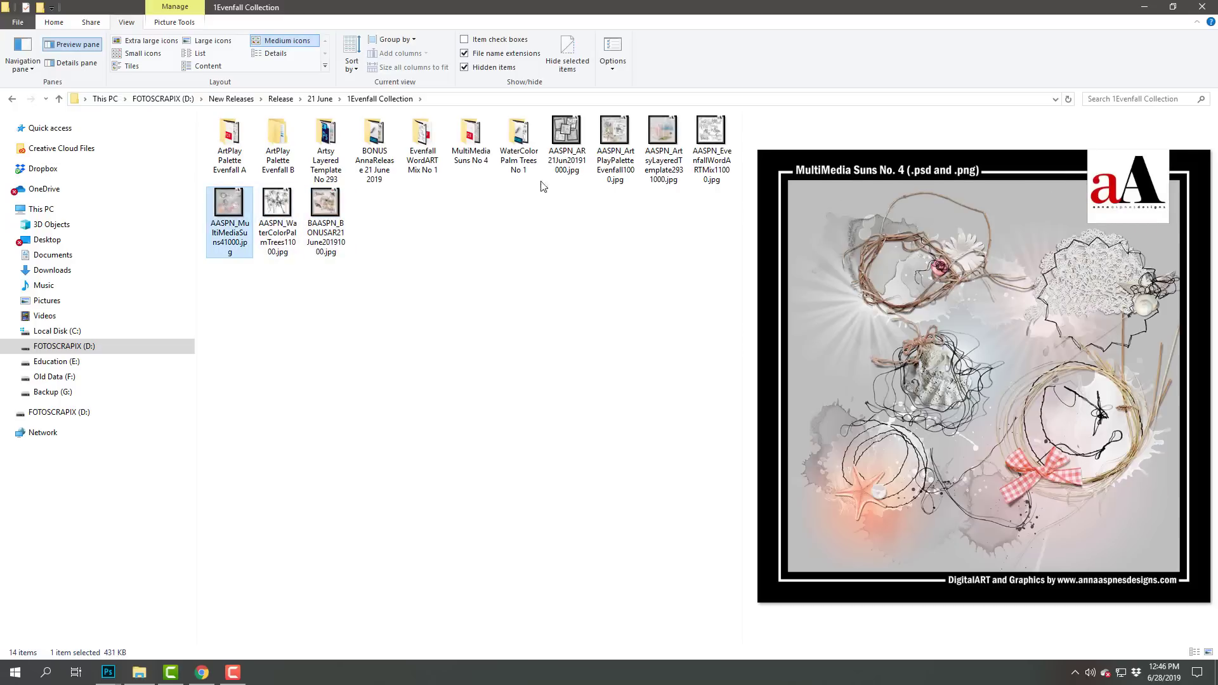
pyautogui.click(564, 157)
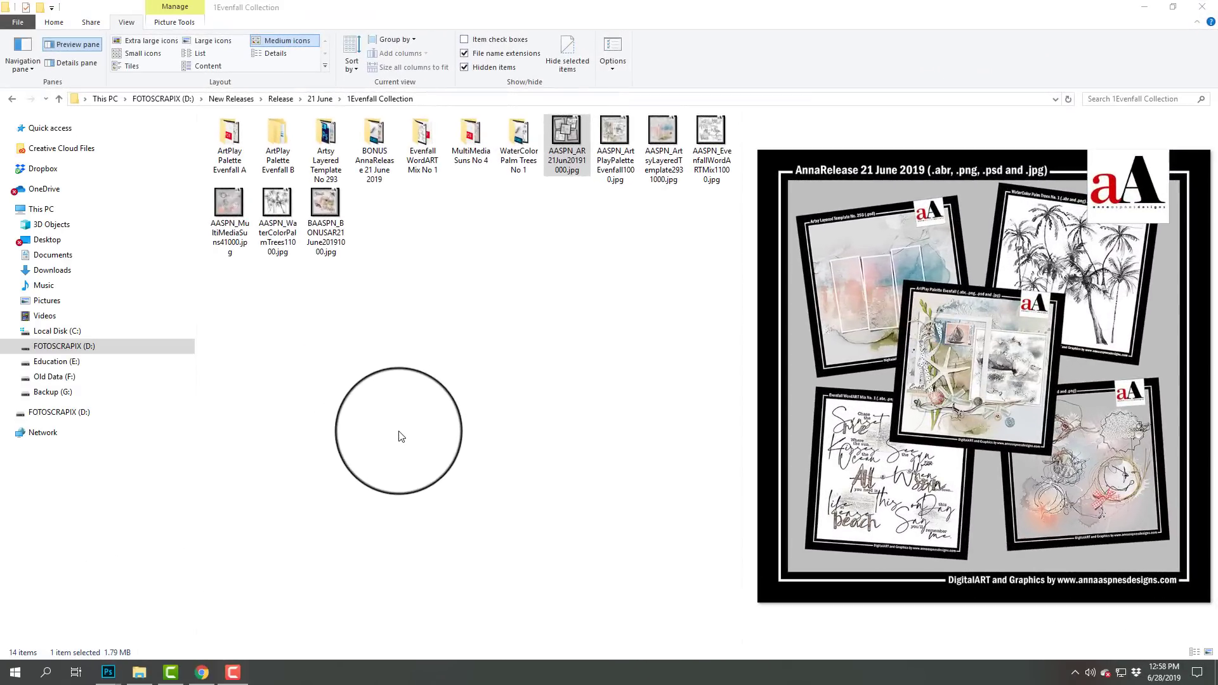
# Step: Switch to My Beach Chair Final.psd in Photoshop and hide every layer and group above the Background
pyautogui.moveTo(98, 672)
pyautogui.click(162, 634)
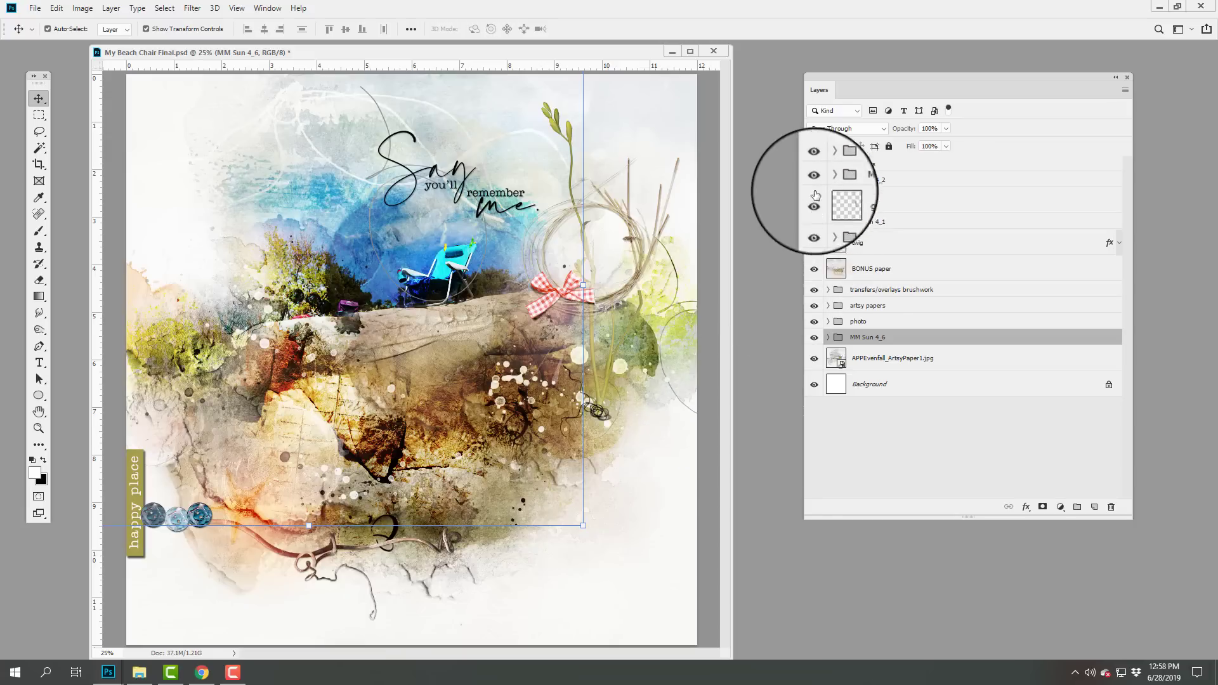
pyautogui.moveTo(814, 164); pyautogui.dragTo(814, 359)
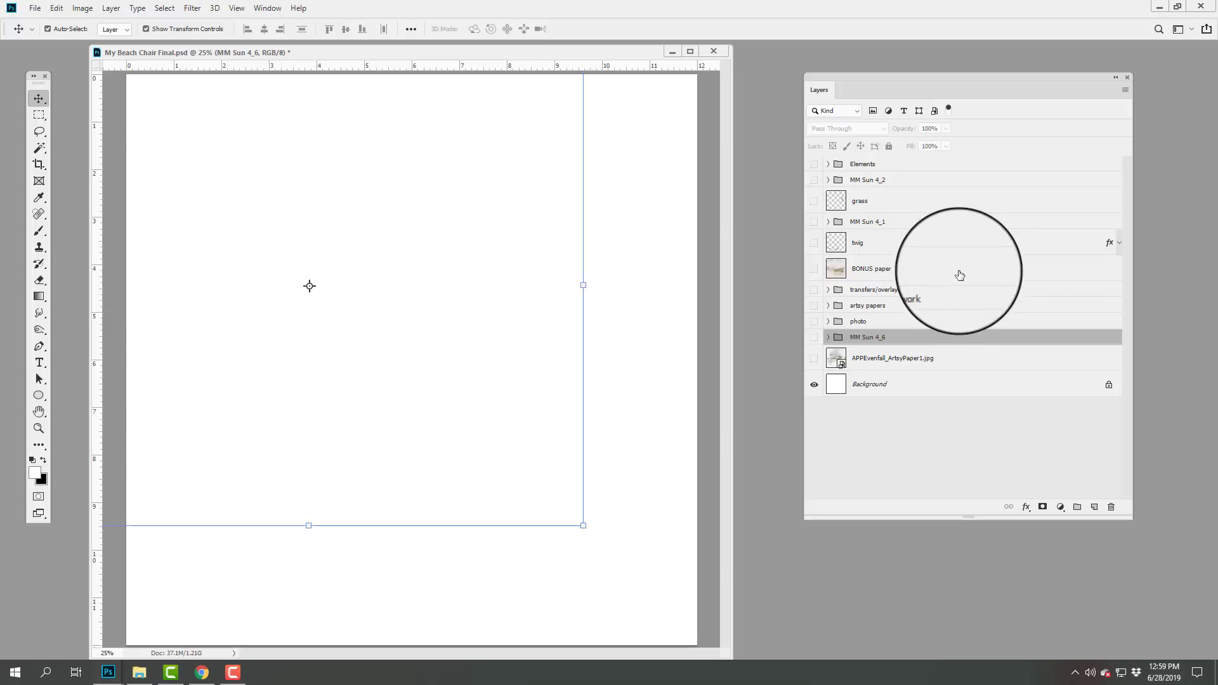
# Step: Show the APPEvenfall_ArtsyPaper1.jpg layer and the MM Sun 4_6 group, expanding the group's layers
pyautogui.click(811, 365)
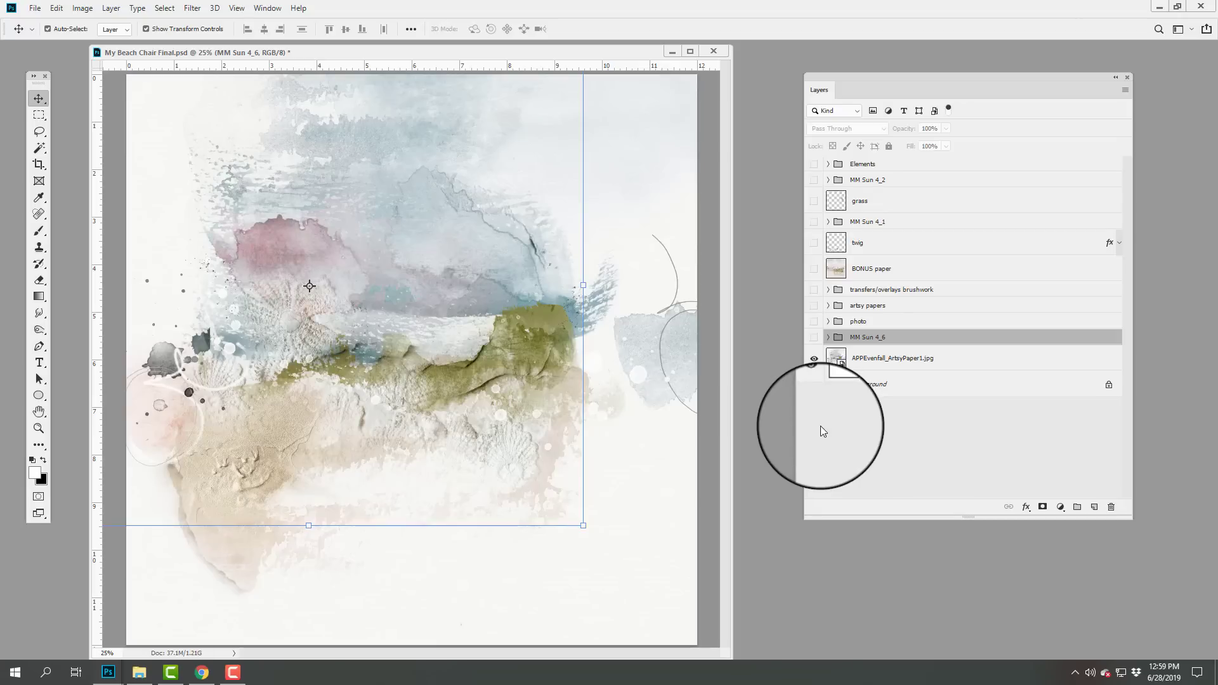
pyautogui.click(814, 337)
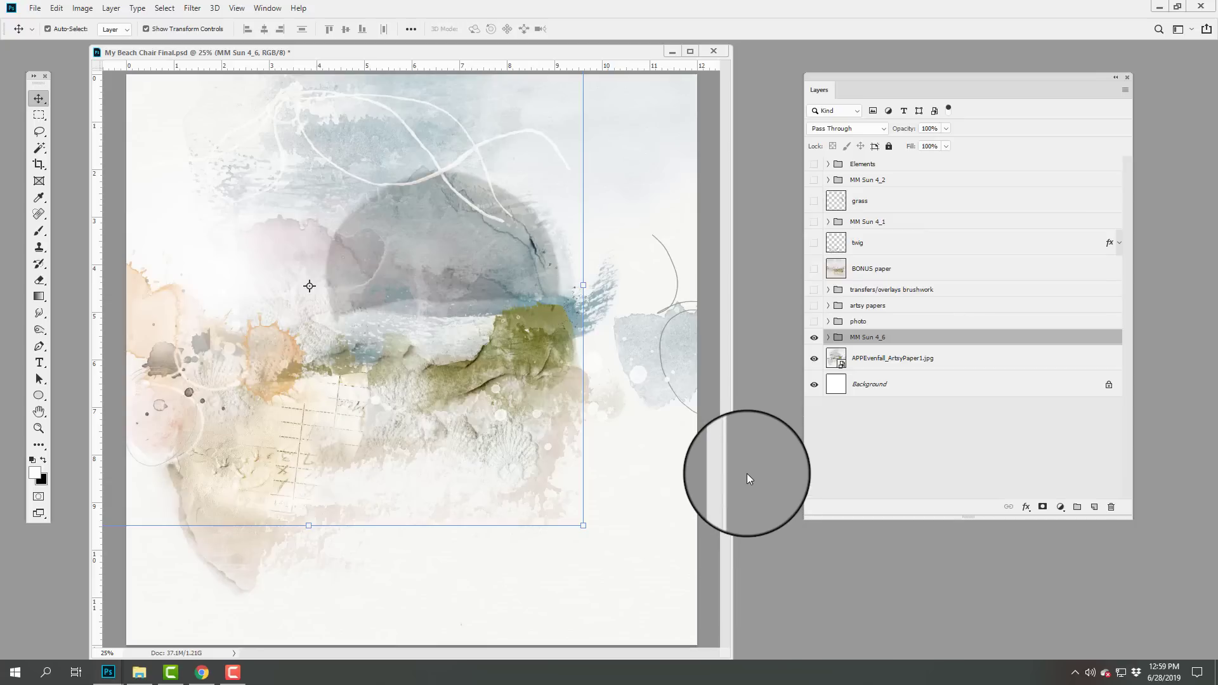
pyautogui.click(827, 336)
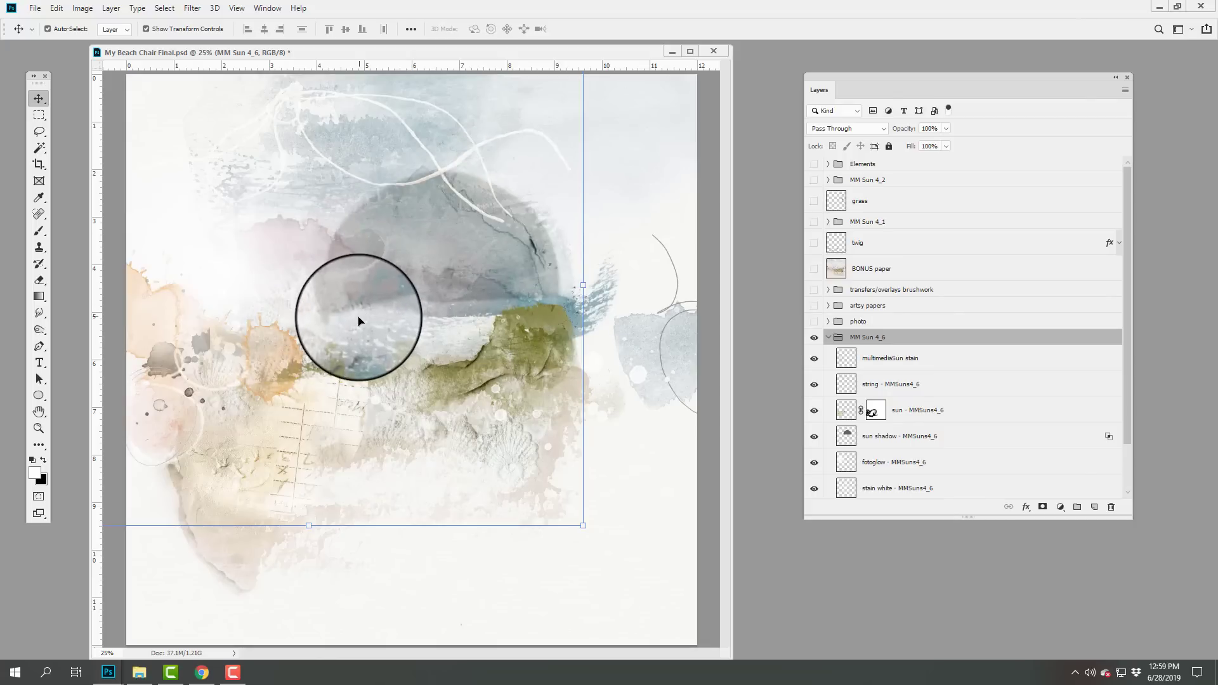
# Step: Examine the string - MMSuns4_6 and multimediaSun stain layers of the MM Sun 4_6 group on the canvas
pyautogui.click(846, 382)
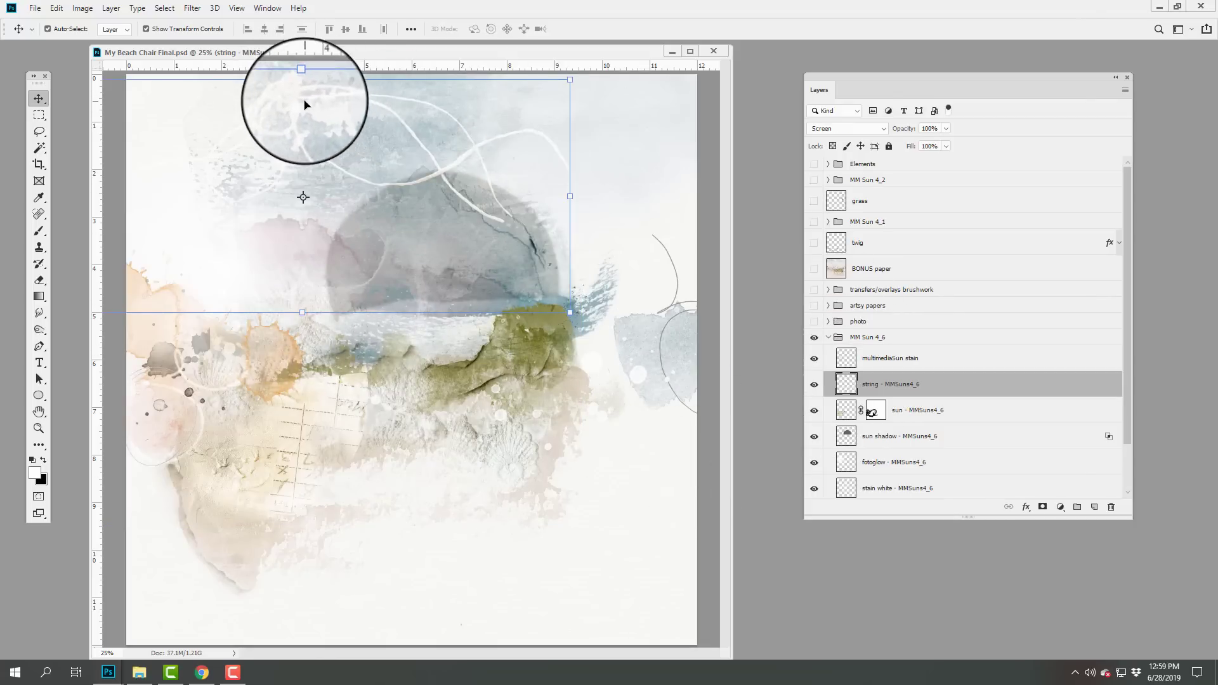
pyautogui.moveTo(307, 103); pyautogui.dragTo(292, 101)
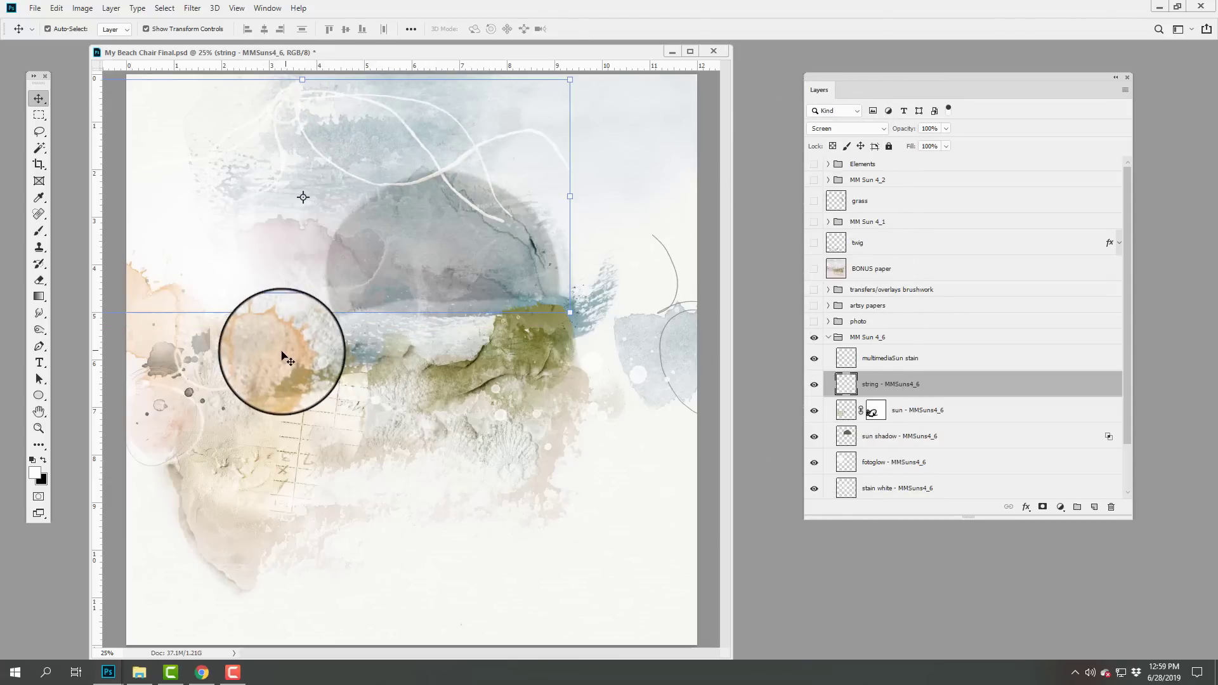
pyautogui.click(283, 355)
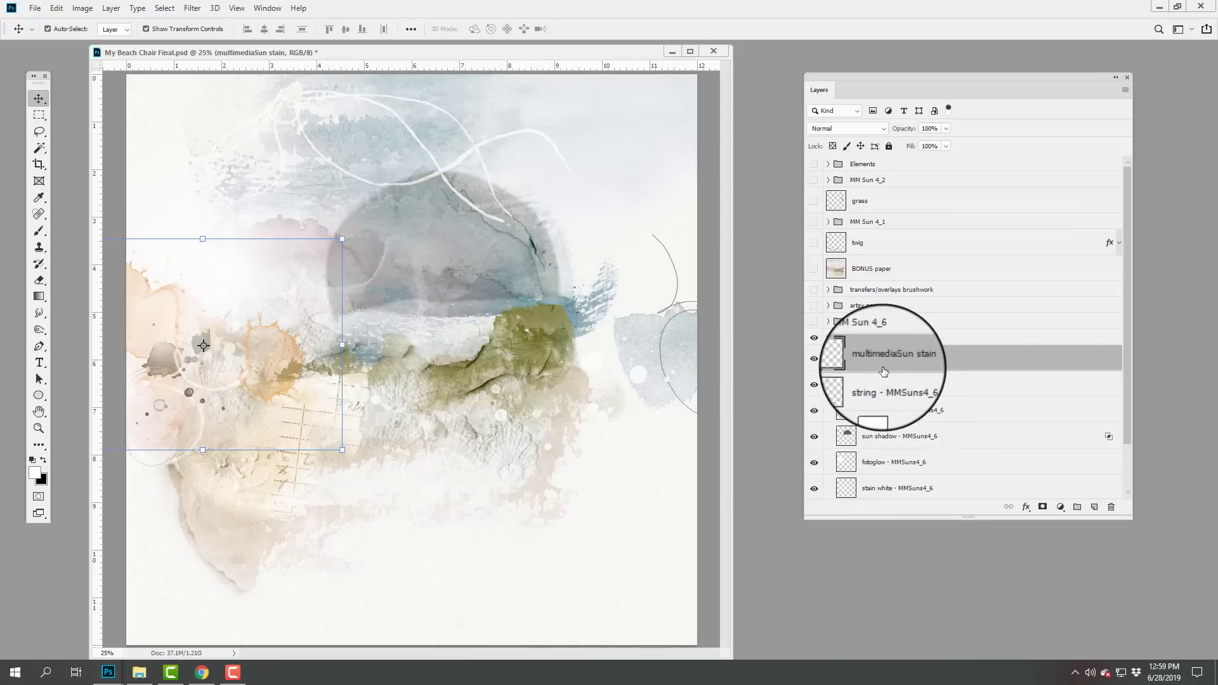
# Step: Show and expand the photo group, and check the blend modes of Layer 1 and Layer 1 copy
pyautogui.click(814, 322)
pyautogui.click(828, 321)
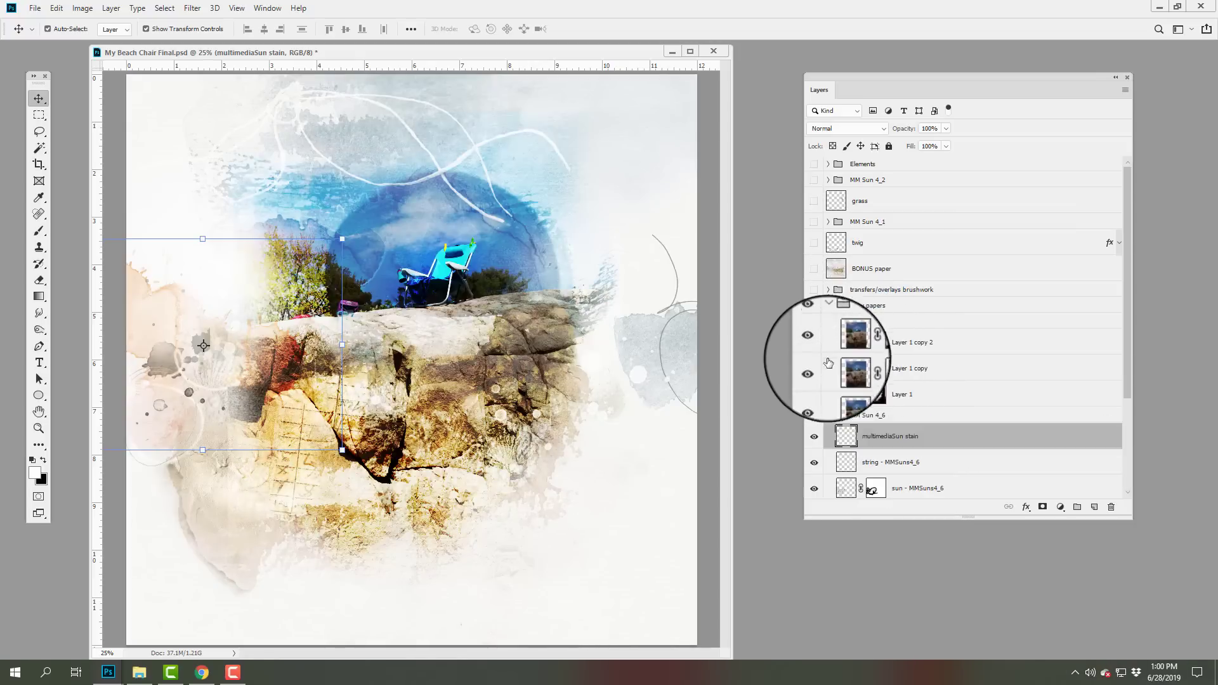
pyautogui.click(849, 399)
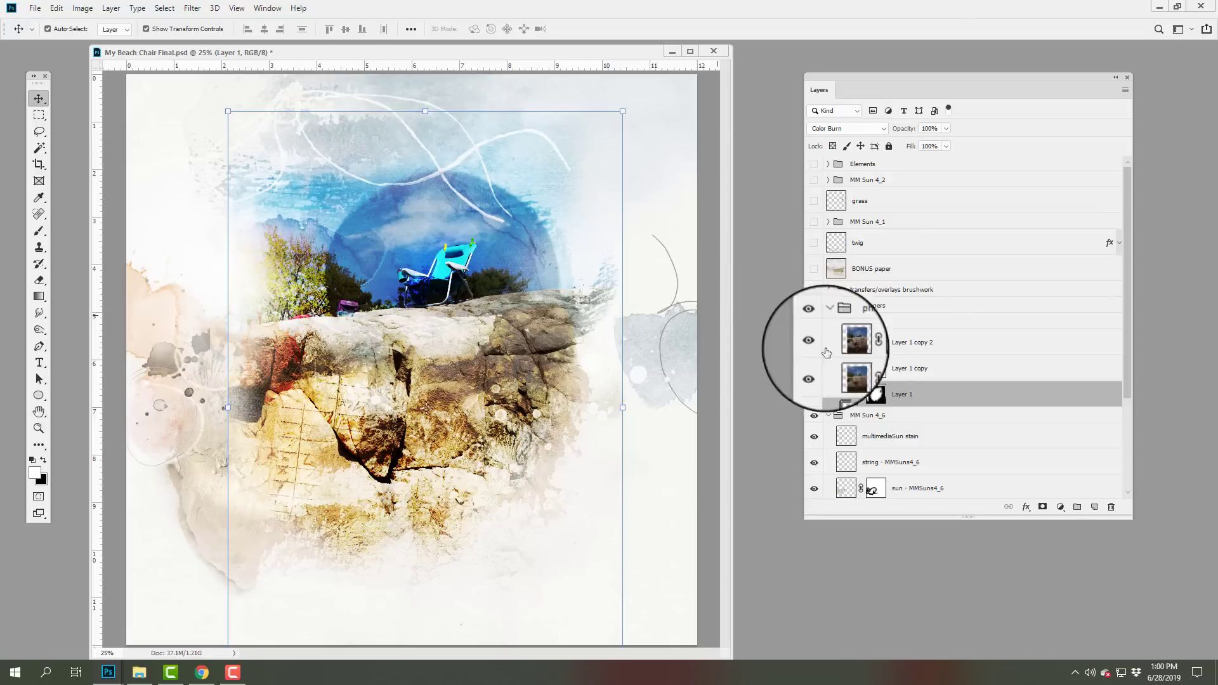
pyautogui.click(850, 369)
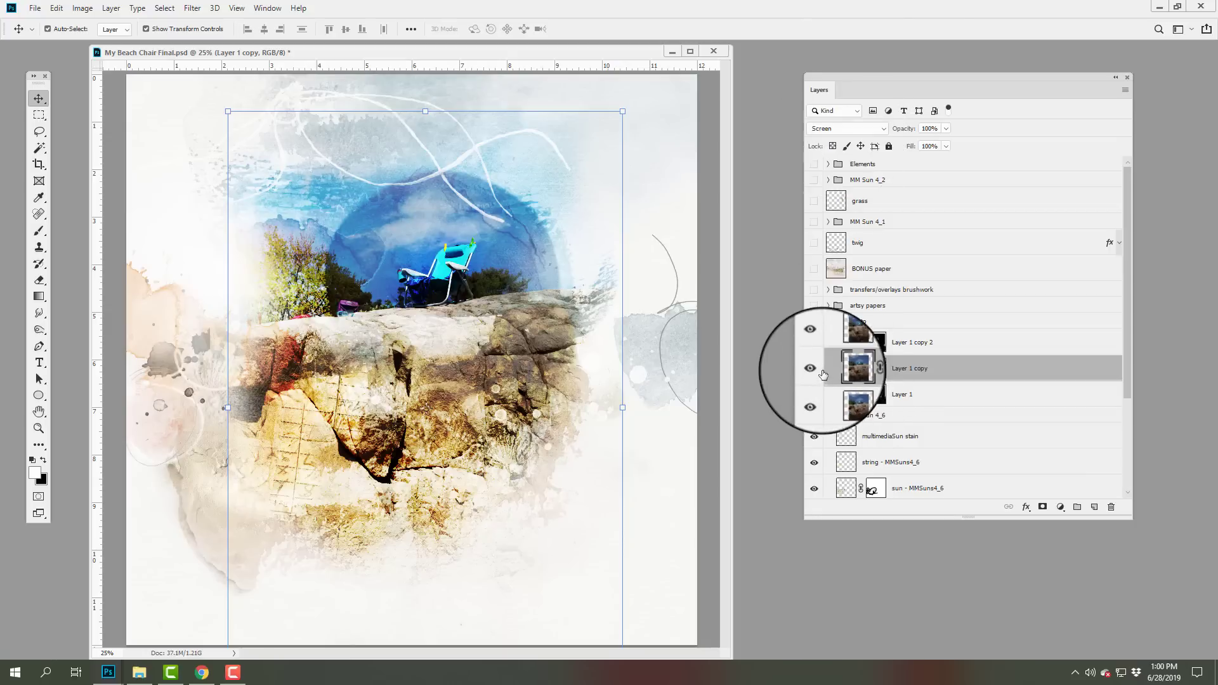
# Step: Try the Normal blend mode on the photo group's Layer 1 and return it to Color Burn
pyautogui.click(846, 394)
pyautogui.click(837, 129)
pyautogui.click(838, 140)
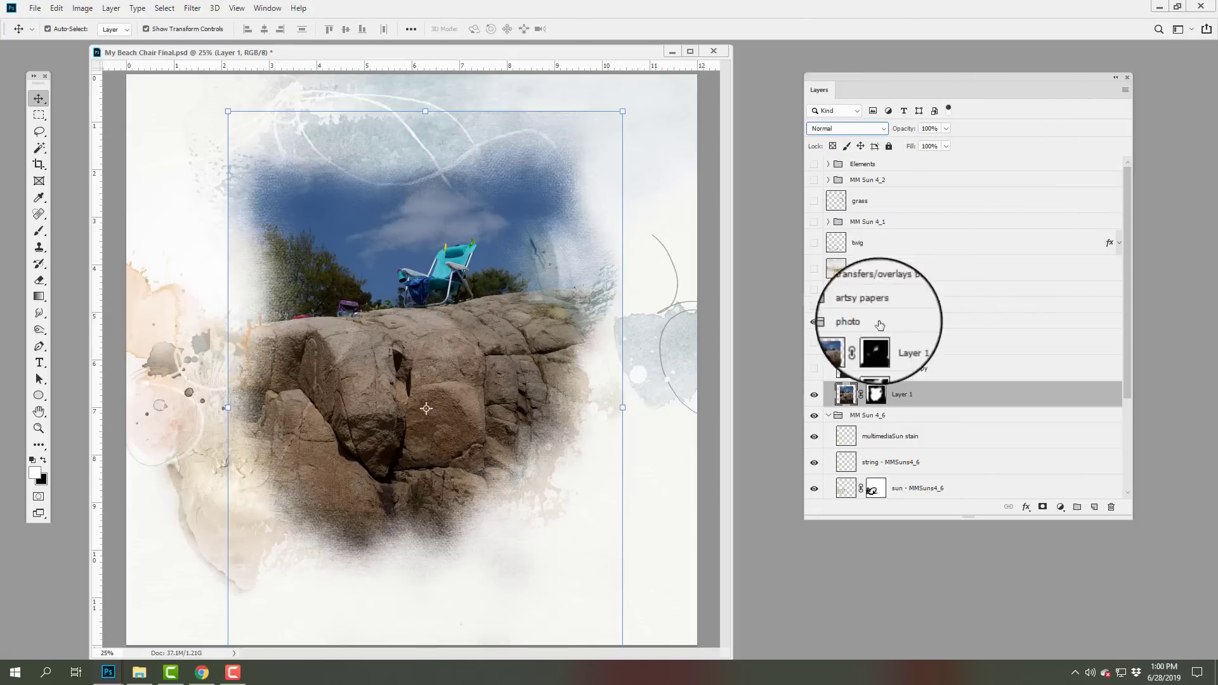
pyautogui.click(882, 128)
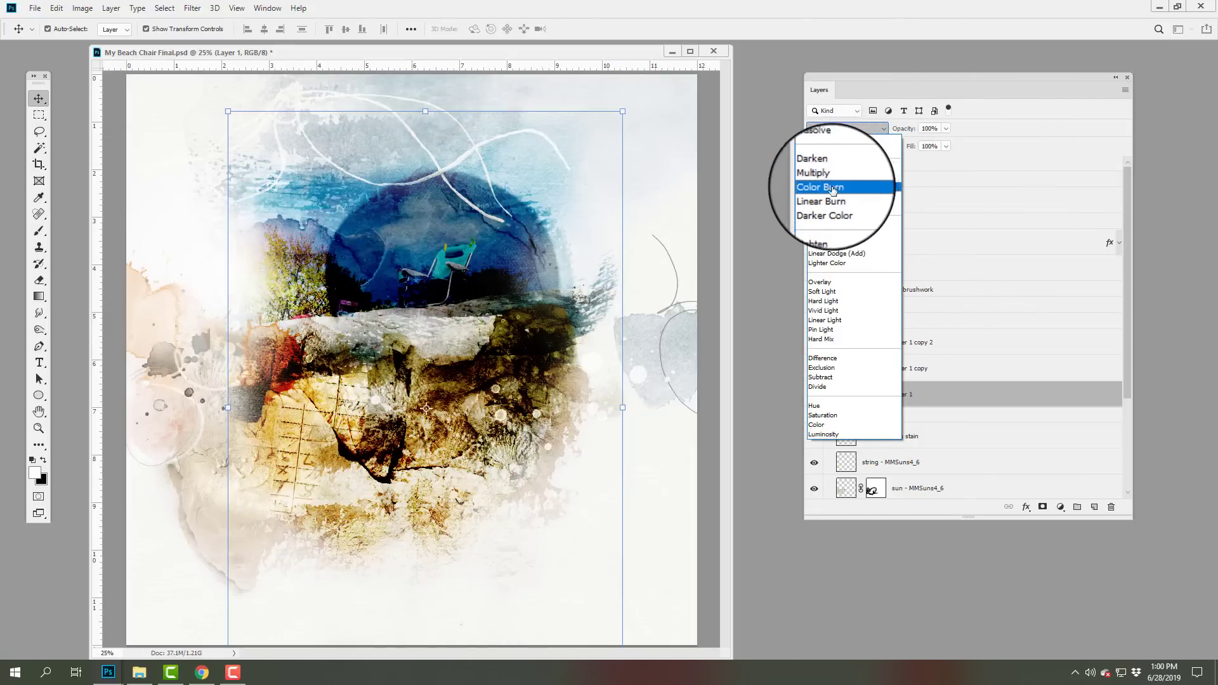
pyautogui.click(841, 189)
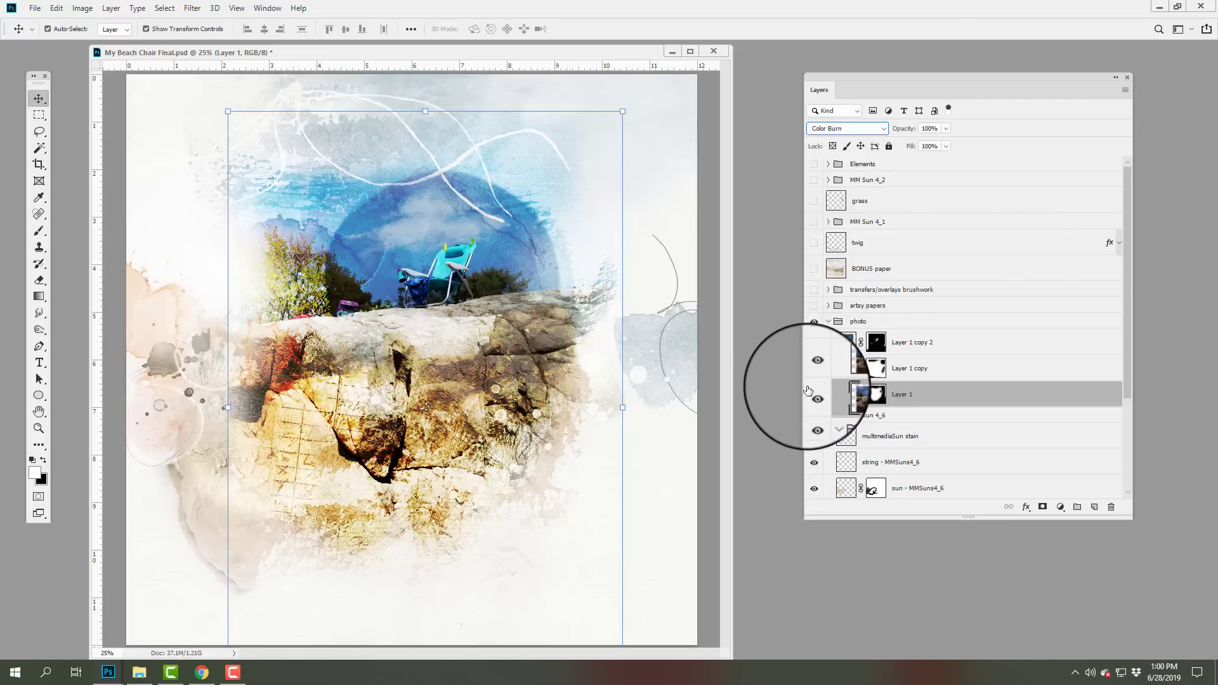
# Step: Check the Layer 1 copy layer's blend mode, show Layer 1 copy 2 and collapse the photo group
pyautogui.click(850, 365)
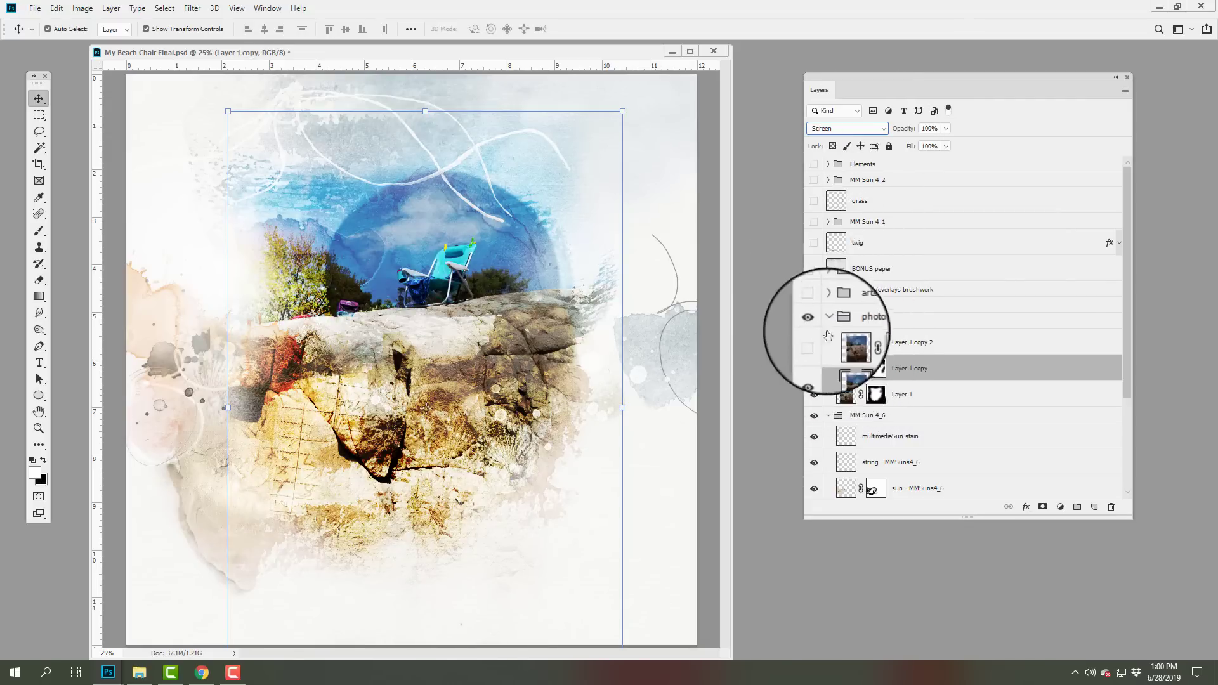
pyautogui.click(831, 349)
pyautogui.click(814, 343)
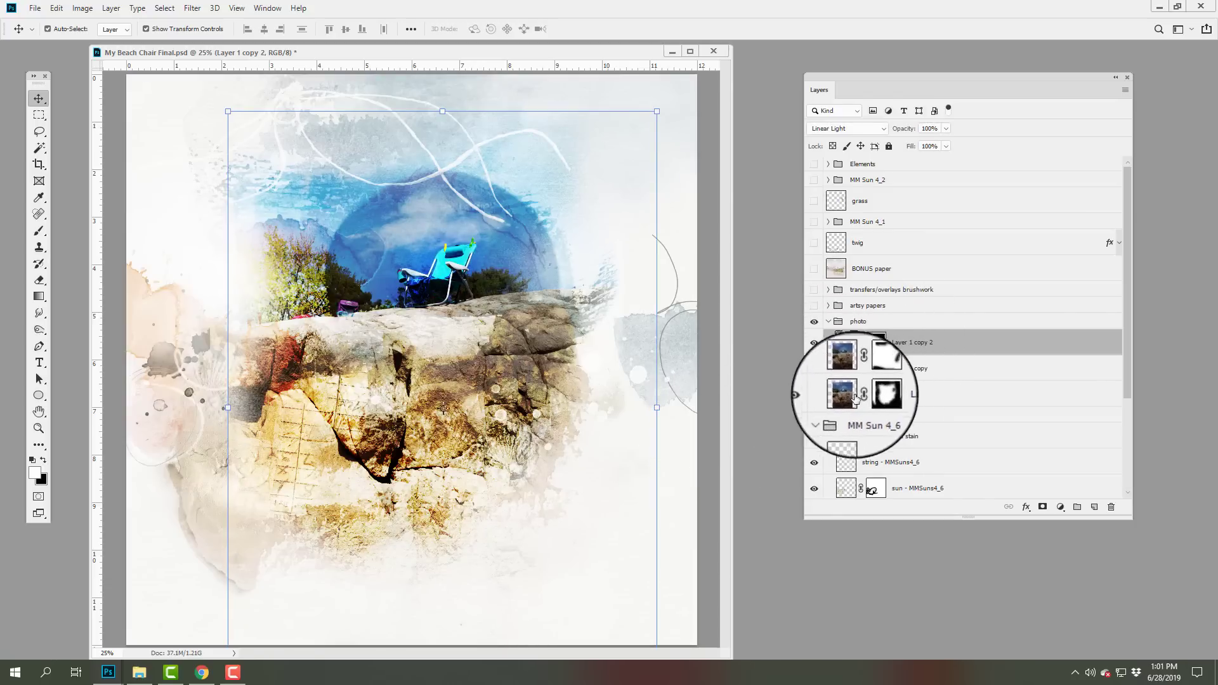
pyautogui.click(827, 322)
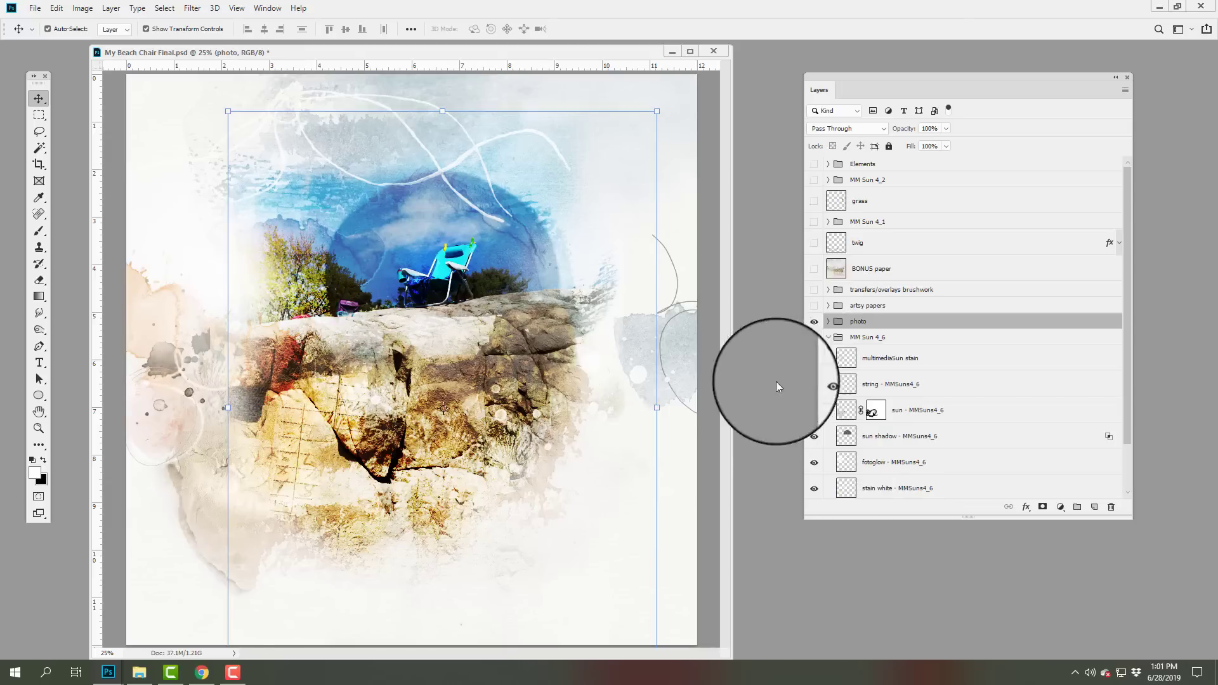
# Step: Show and expand the artsy papers group, and hide its AASPN_ArtPlayPaletteEvenfall_ArtsyPaper4.jpg layer
pyautogui.click(819, 310)
pyautogui.click(813, 309)
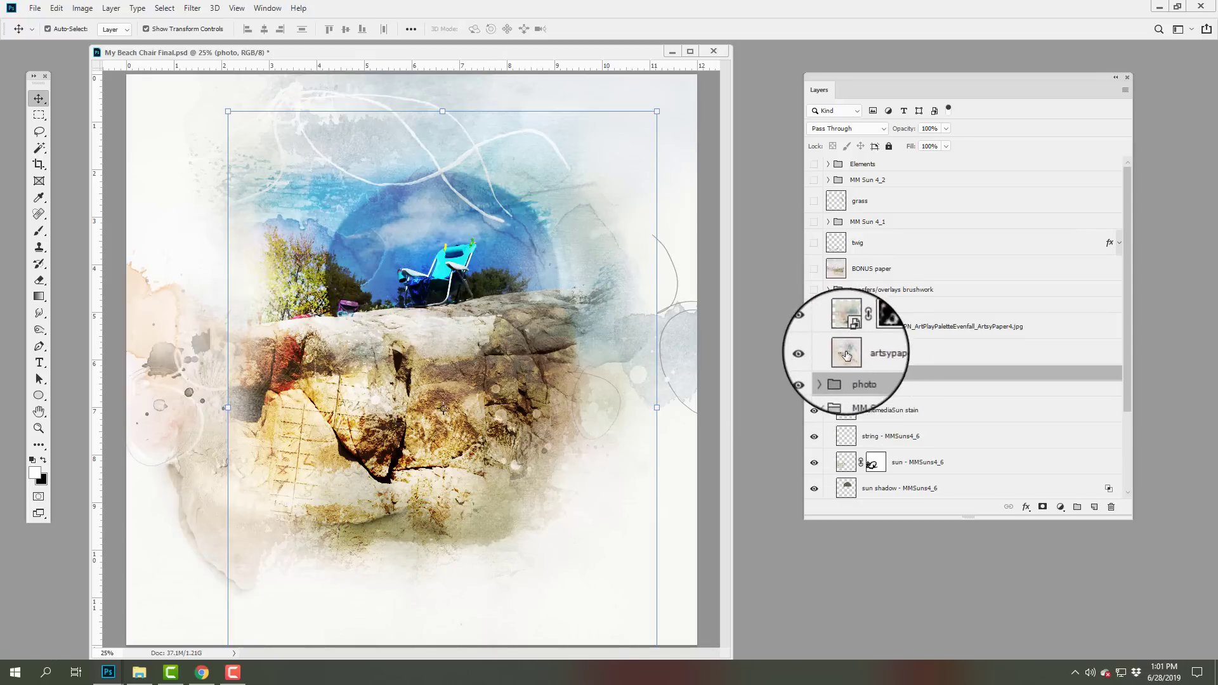
pyautogui.click(813, 326)
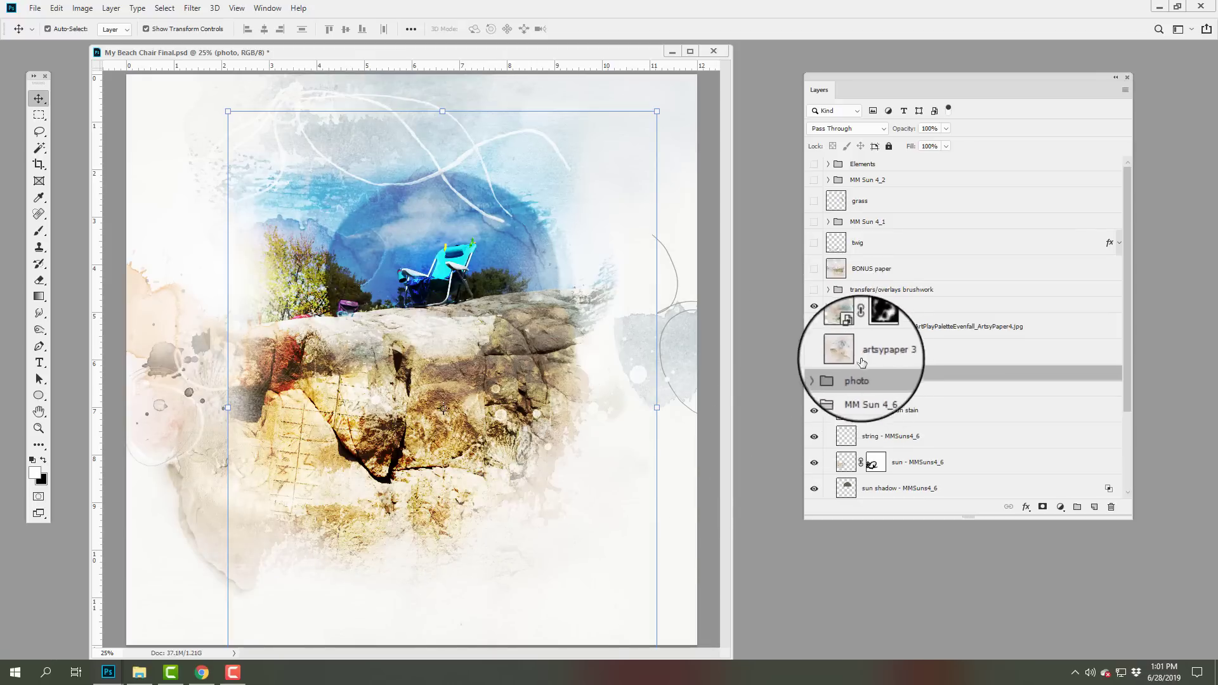
# Step: Try artsypaper 3 in Normal mode at 100% opacity, and return it to Soft Light at 32% opacity
pyautogui.click(882, 353)
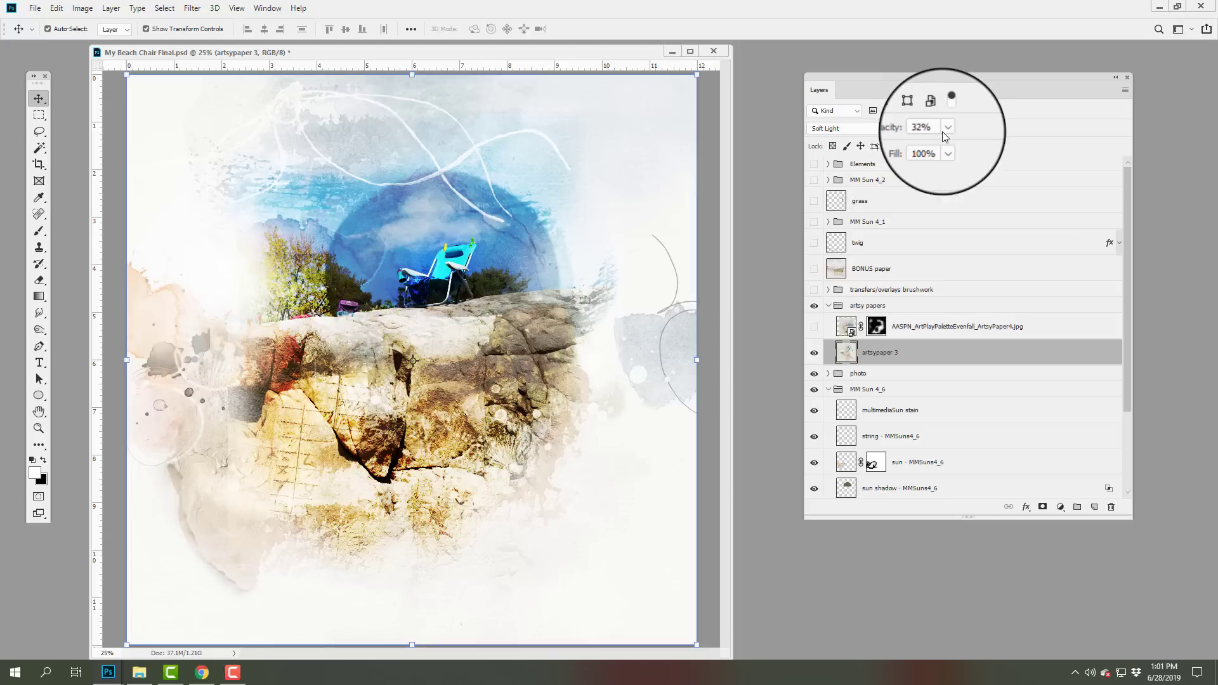
pyautogui.moveTo(946, 143); pyautogui.dragTo(988, 142)
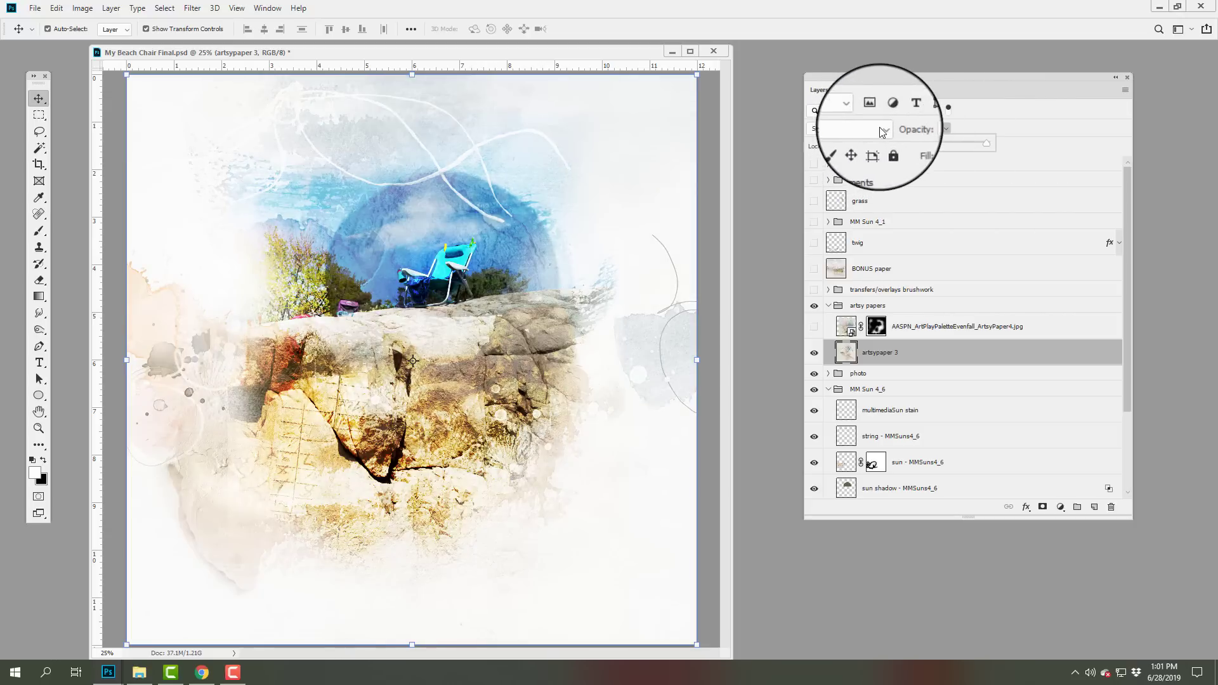
pyautogui.click(850, 129)
pyautogui.click(861, 138)
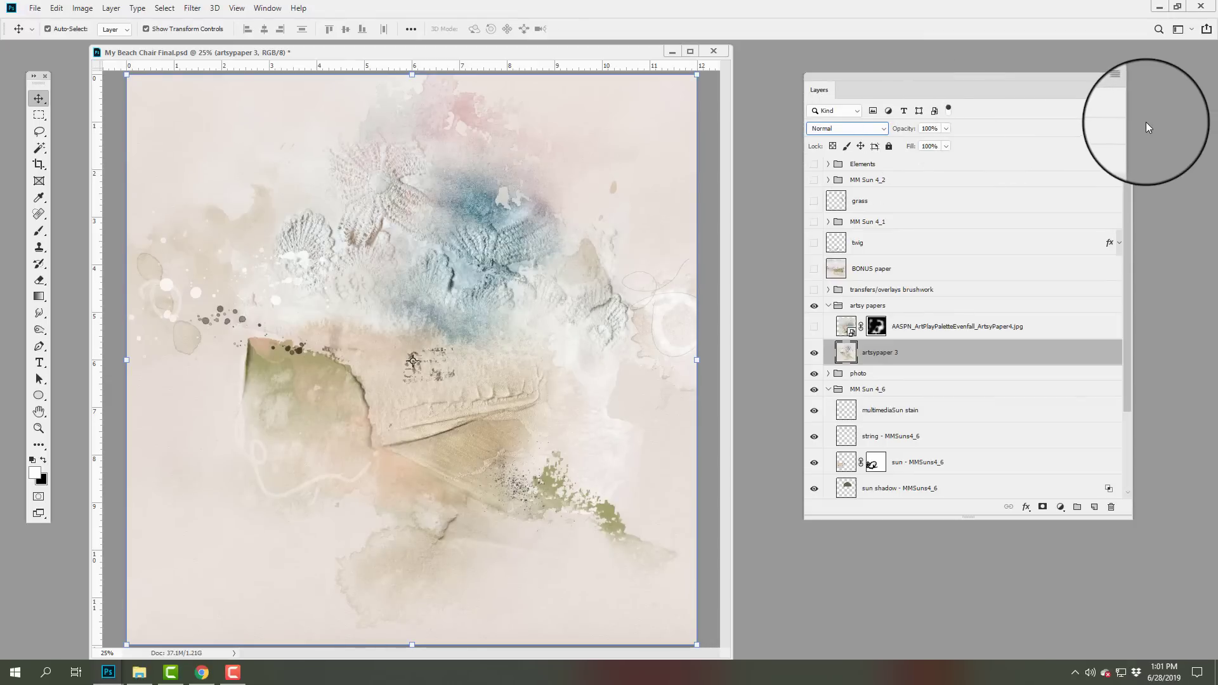
pyautogui.click(888, 127)
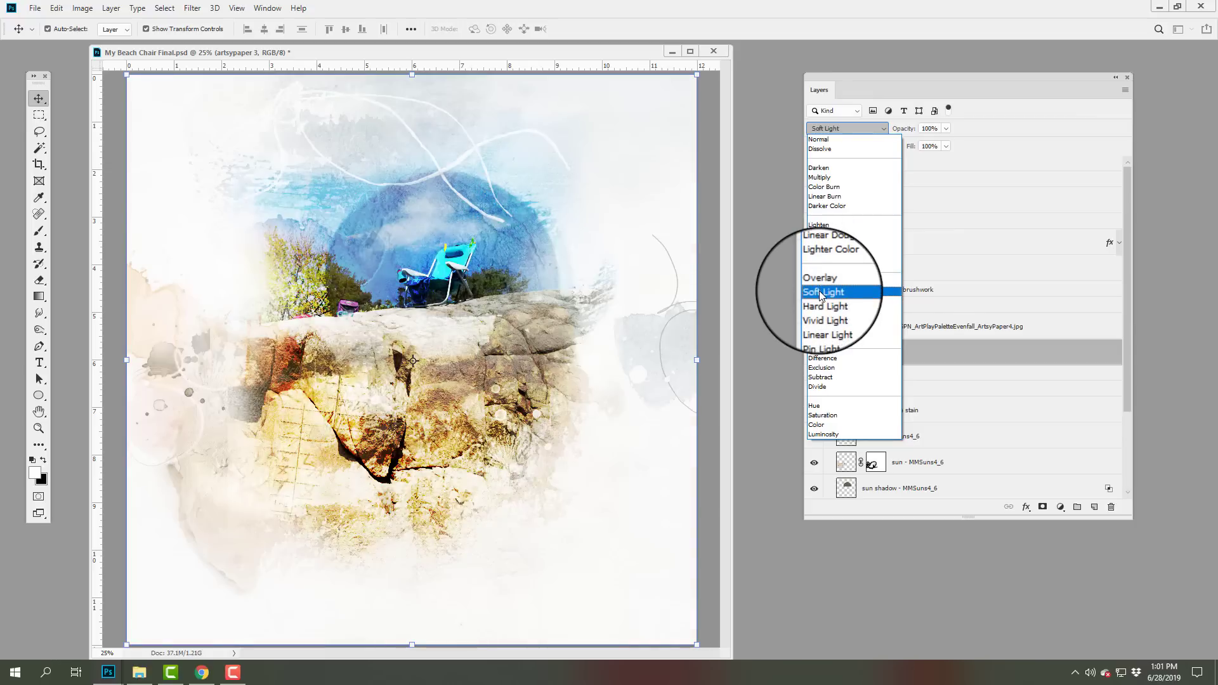
pyautogui.click(820, 290)
pyautogui.click(945, 128)
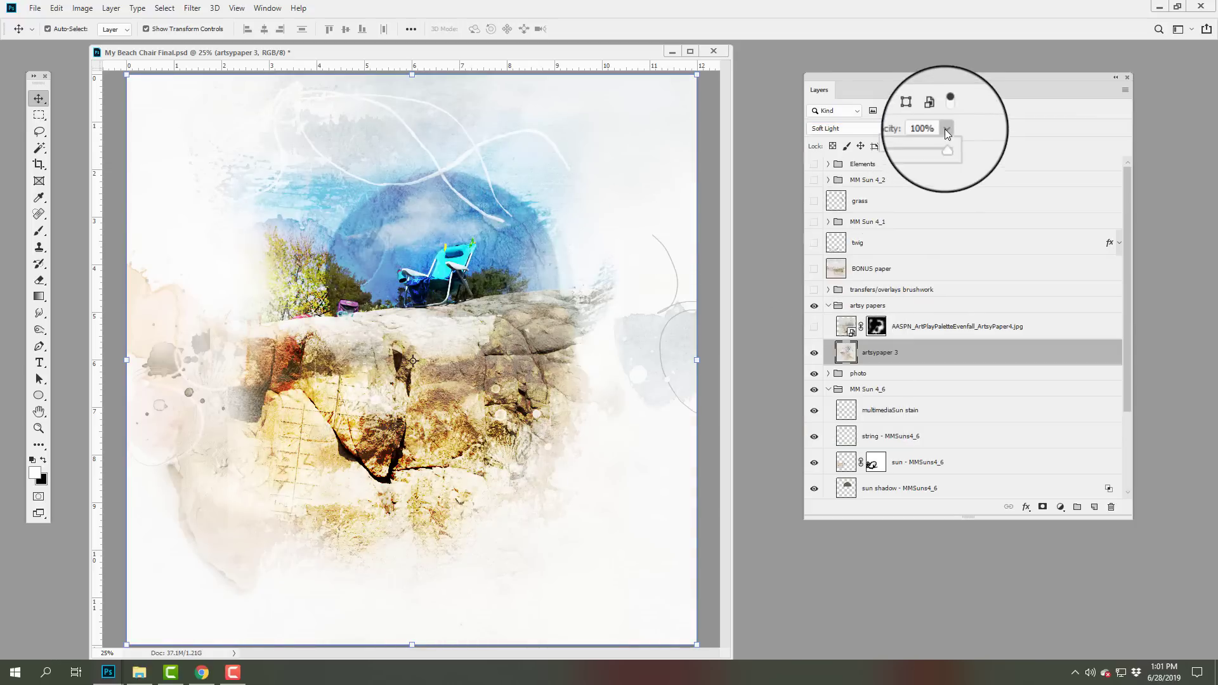
pyautogui.moveTo(951, 145); pyautogui.dragTo(907, 153)
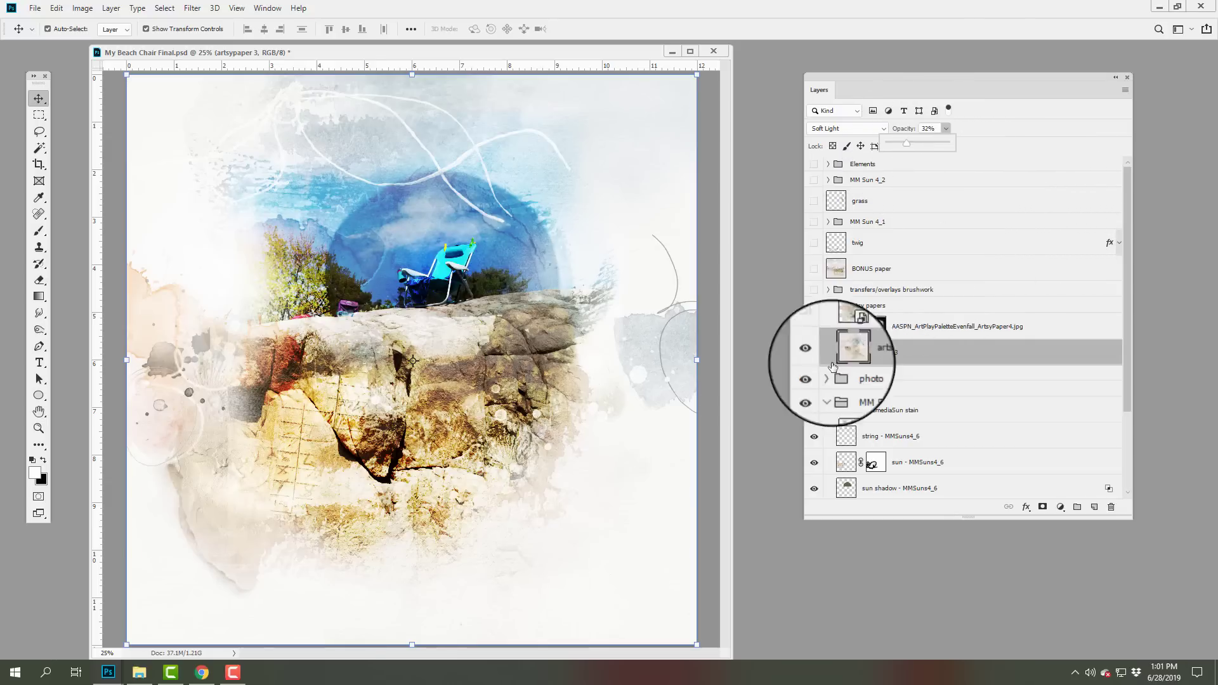
# Step: Show the AASPN_ArtPlayPaletteEvenfall_ArtsyPaper4.jpg layer, compare it in Normal mode and set its blend mode to Linear Light
pyautogui.click(814, 328)
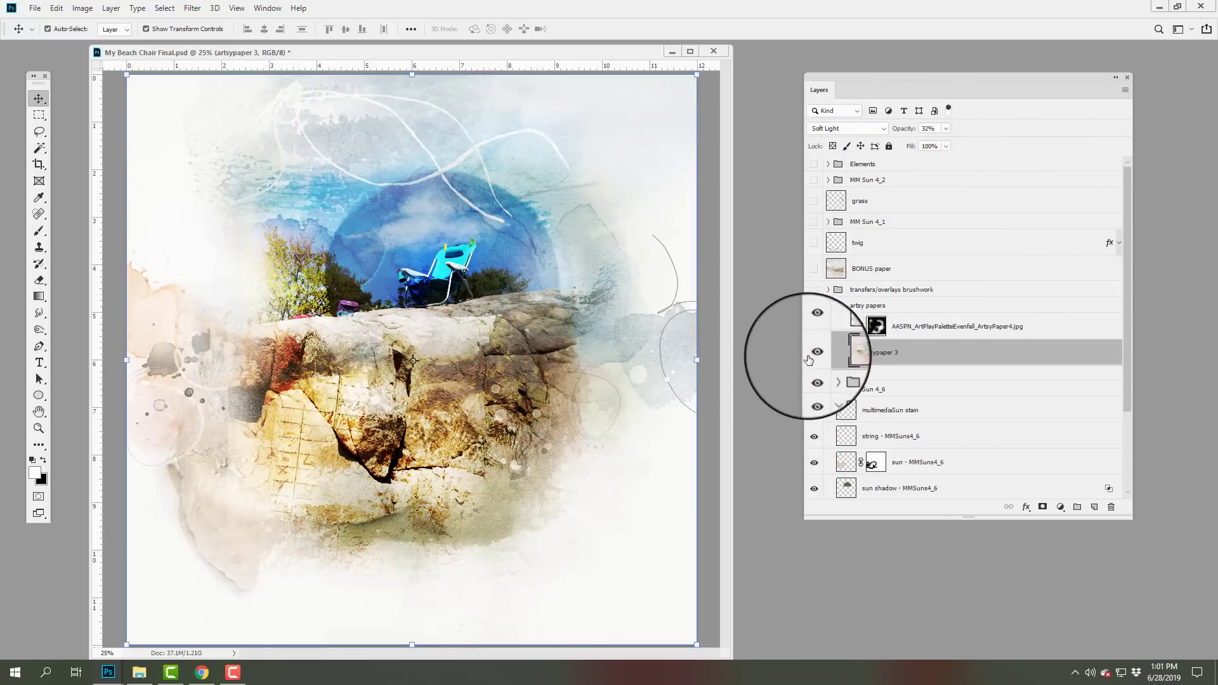
pyautogui.click(847, 327)
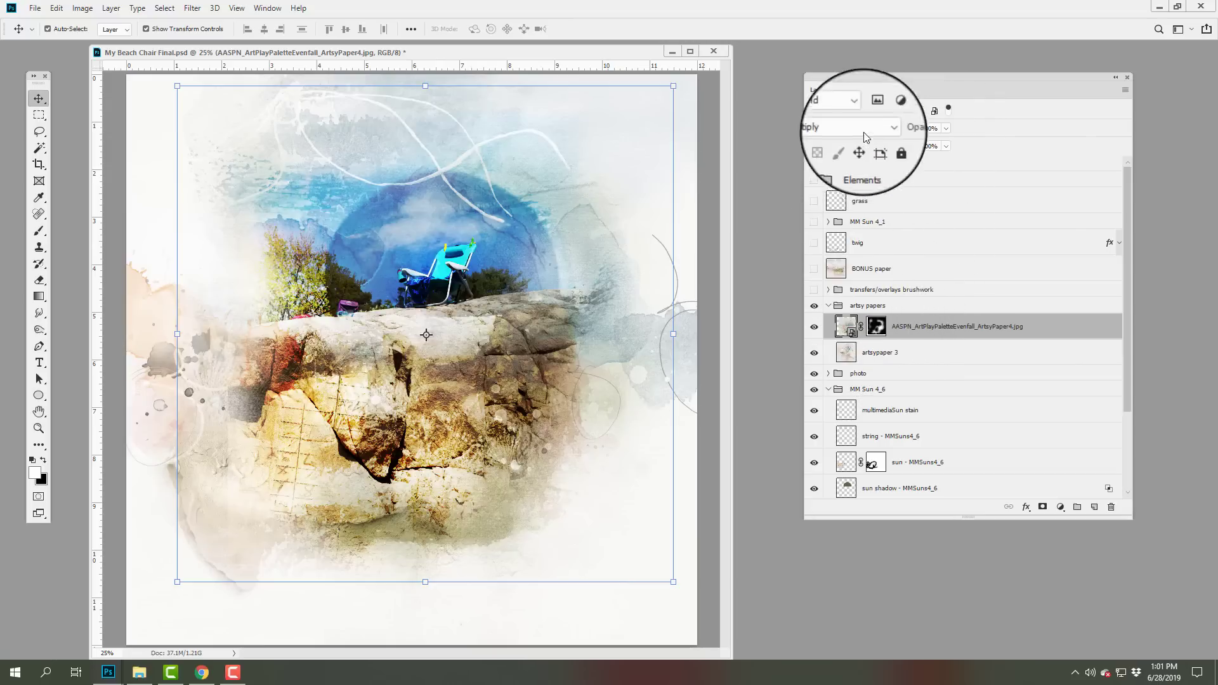
pyautogui.click(847, 129)
pyautogui.click(844, 170)
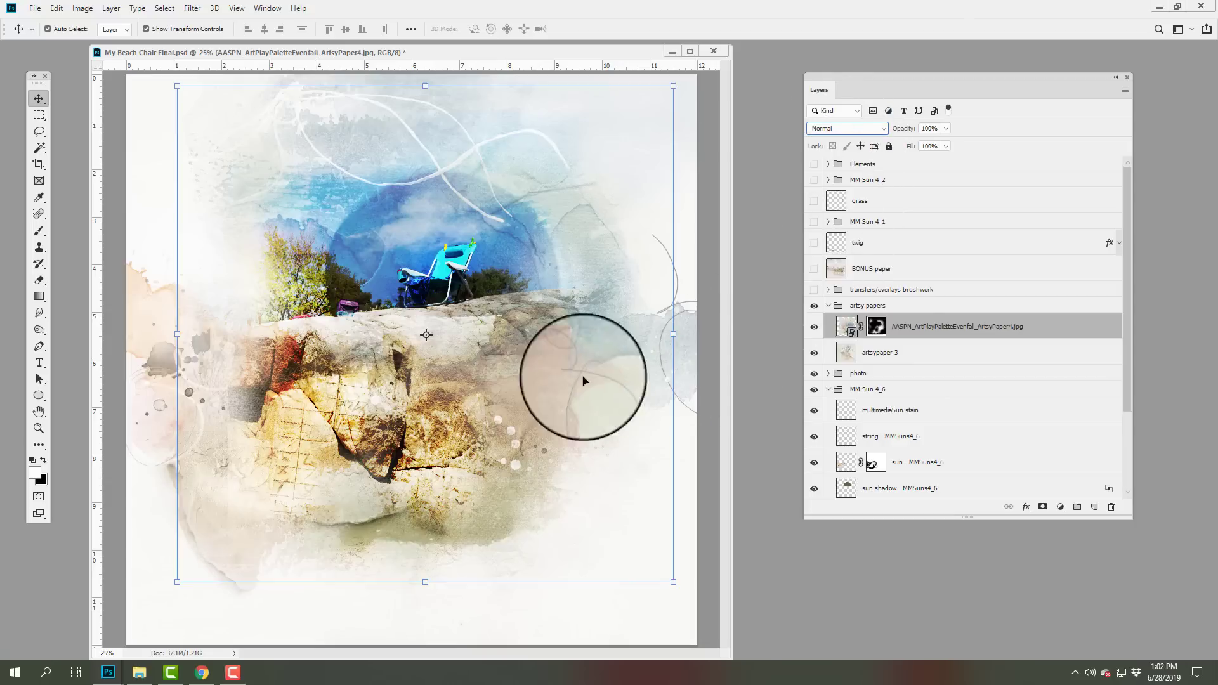
pyautogui.click(878, 130)
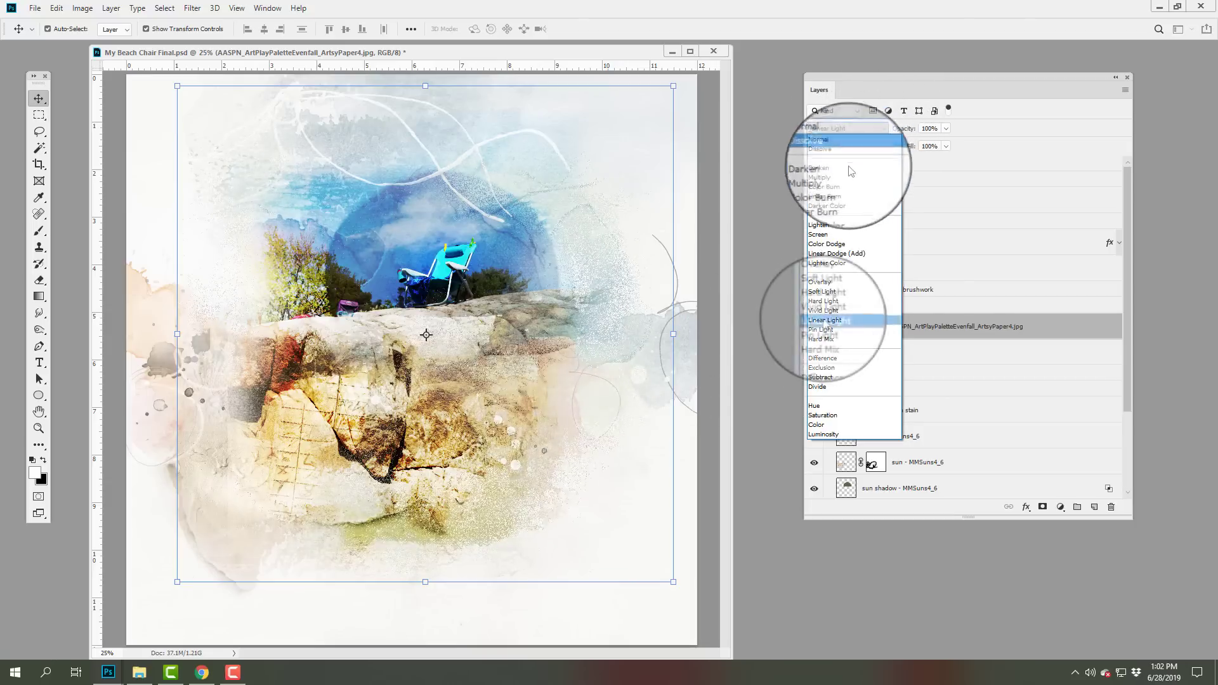
pyautogui.click(821, 320)
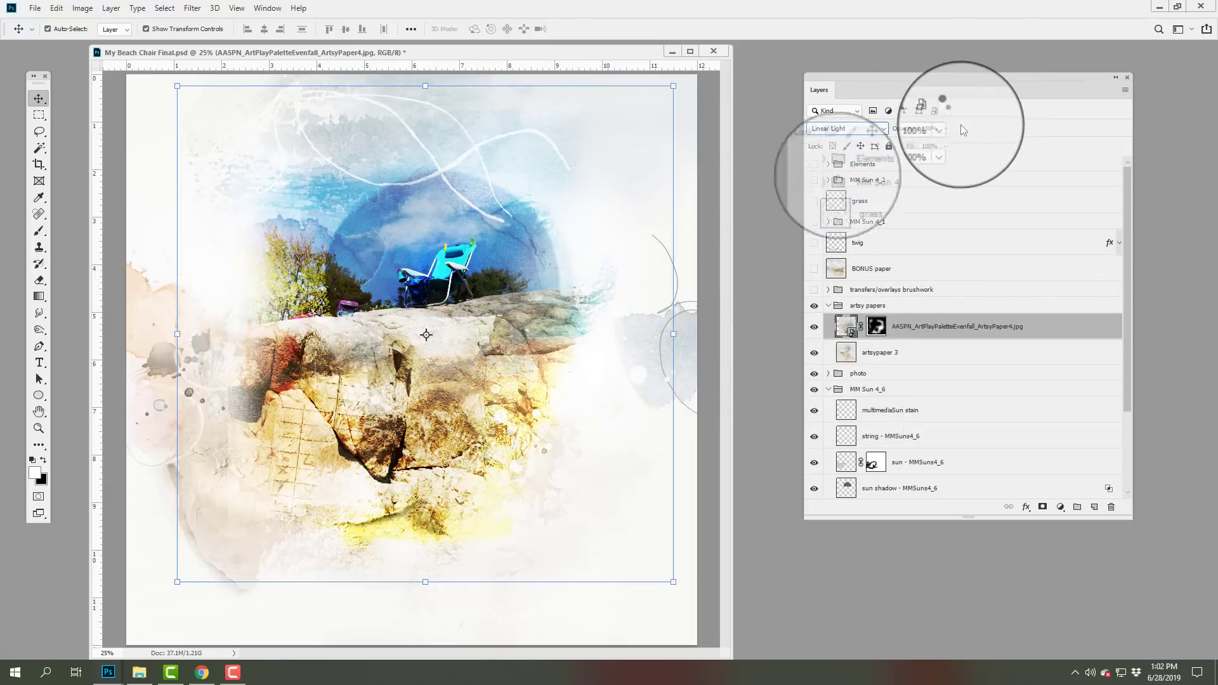
# Step: Show and expand the transfers/overlays brushwork group, and hide its layers from fotoglow - MMSuns4_5 down to AASPN_ArtPlayPaletteEvenfall_Transfer9.png
pyautogui.click(814, 290)
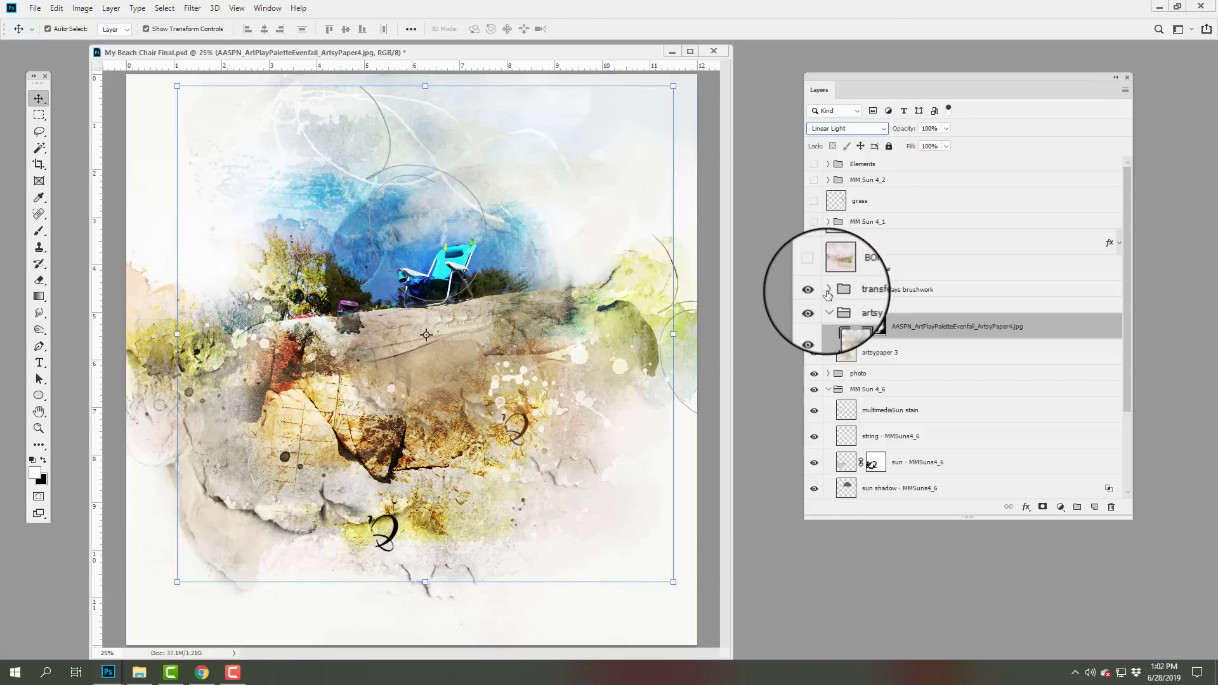
pyautogui.click(827, 290)
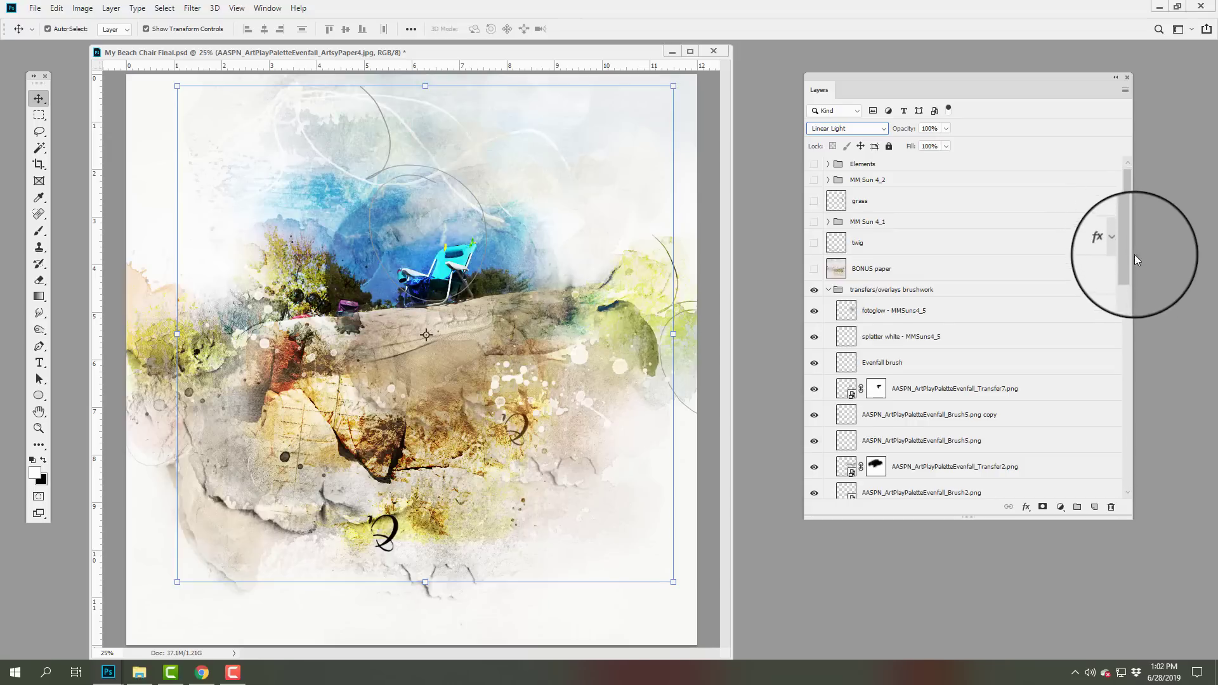
pyautogui.moveTo(1127, 254); pyautogui.dragTo(1128, 285)
pyautogui.click(813, 236)
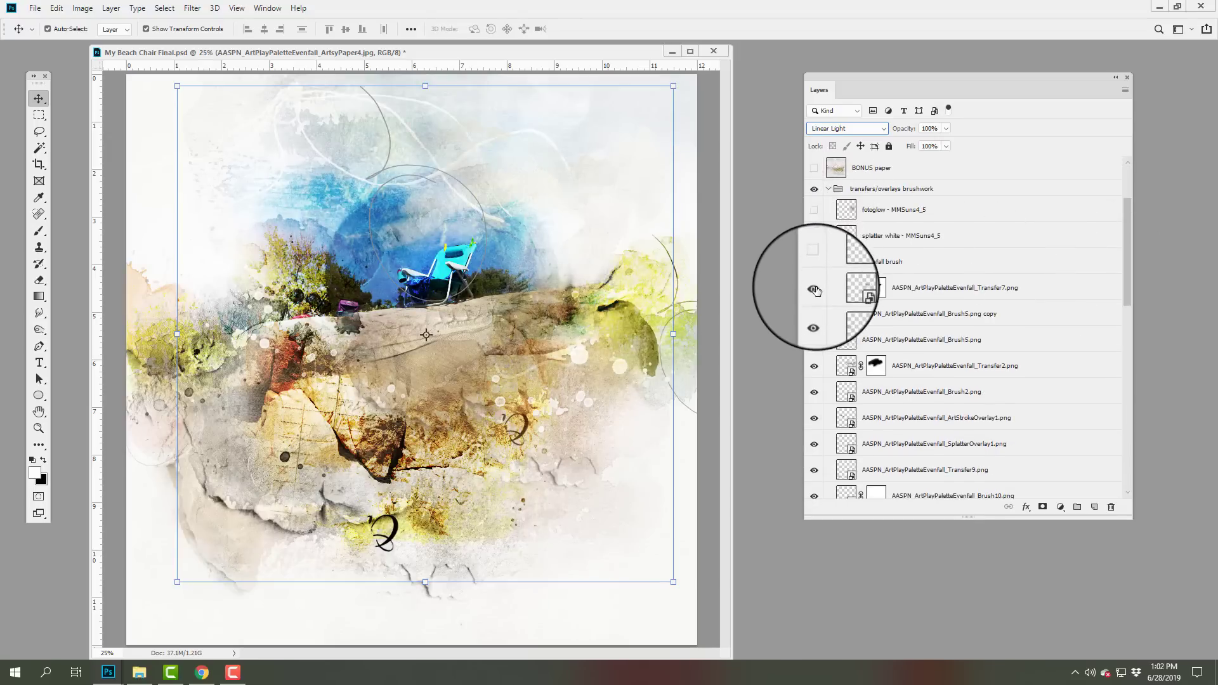
pyautogui.click(814, 340)
pyautogui.click(814, 366)
pyautogui.click(814, 391)
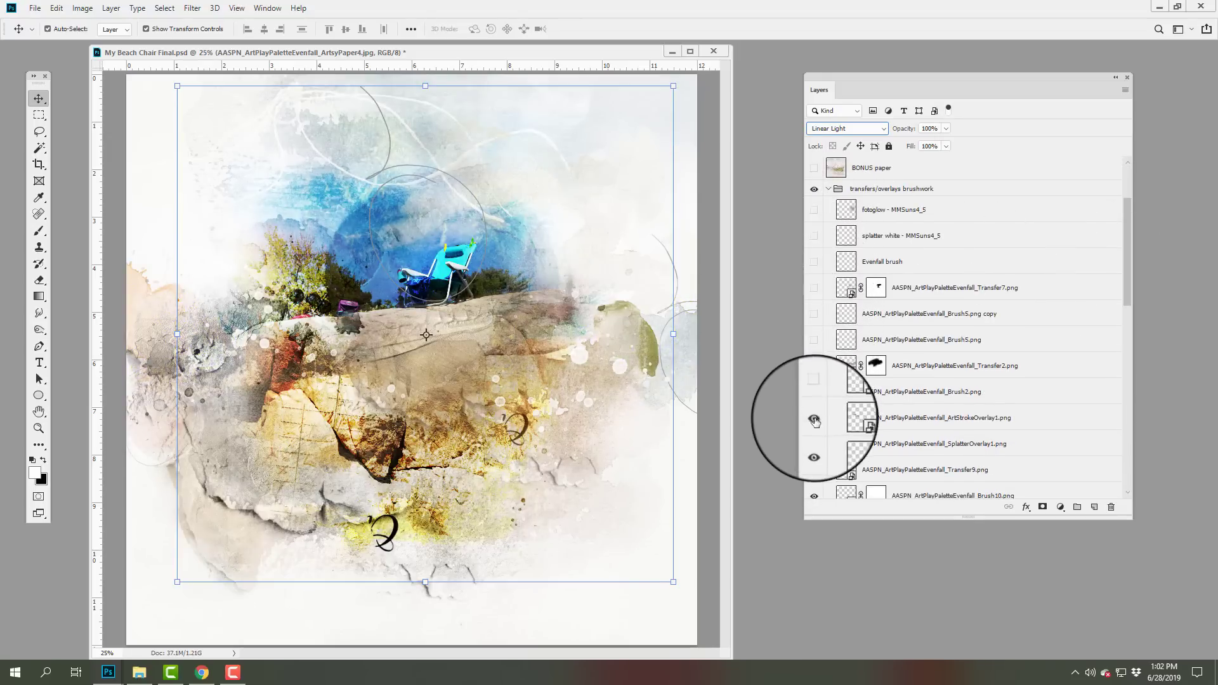
pyautogui.click(814, 417)
pyautogui.click(814, 444)
pyautogui.click(813, 470)
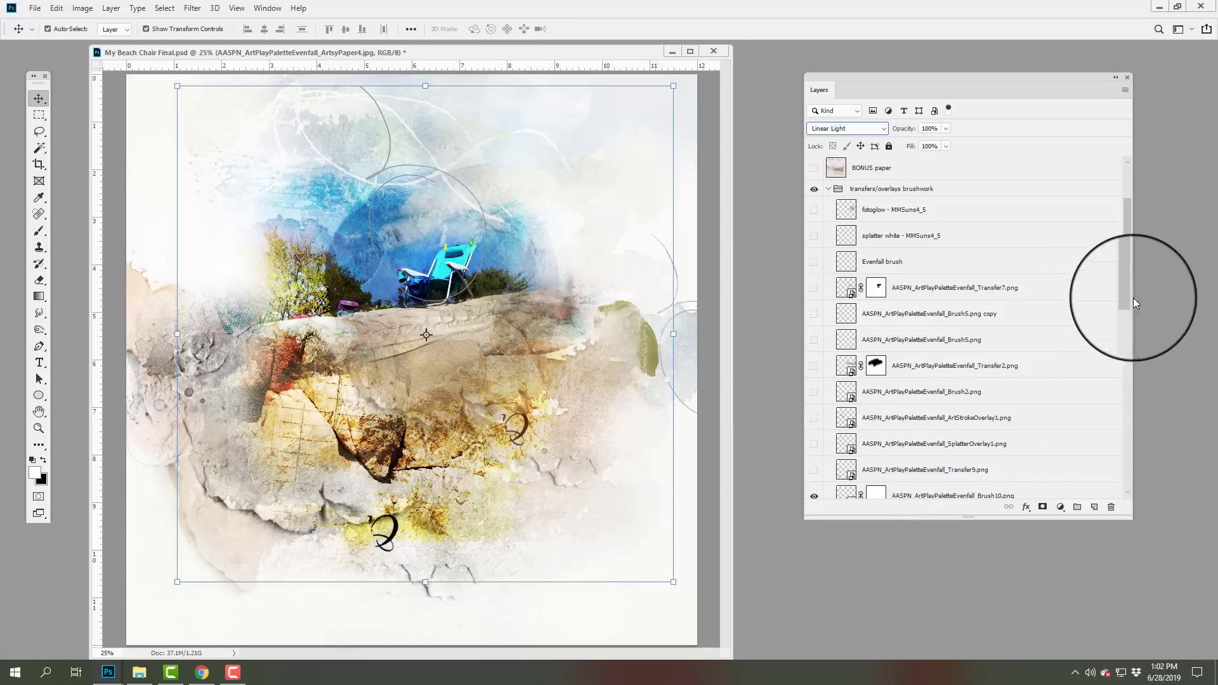
# Step: Hide the remaining layers of the transfers/overlays brushwork group, from AASPN_ArtPlayPaletteEvenfall_Brush10.png down to AASPN_ArtPlayPaletteEvenfall_Brush4.png
pyautogui.moveTo(1135, 302); pyautogui.dragTo(1155, 375)
pyautogui.click(814, 202)
pyautogui.click(814, 228)
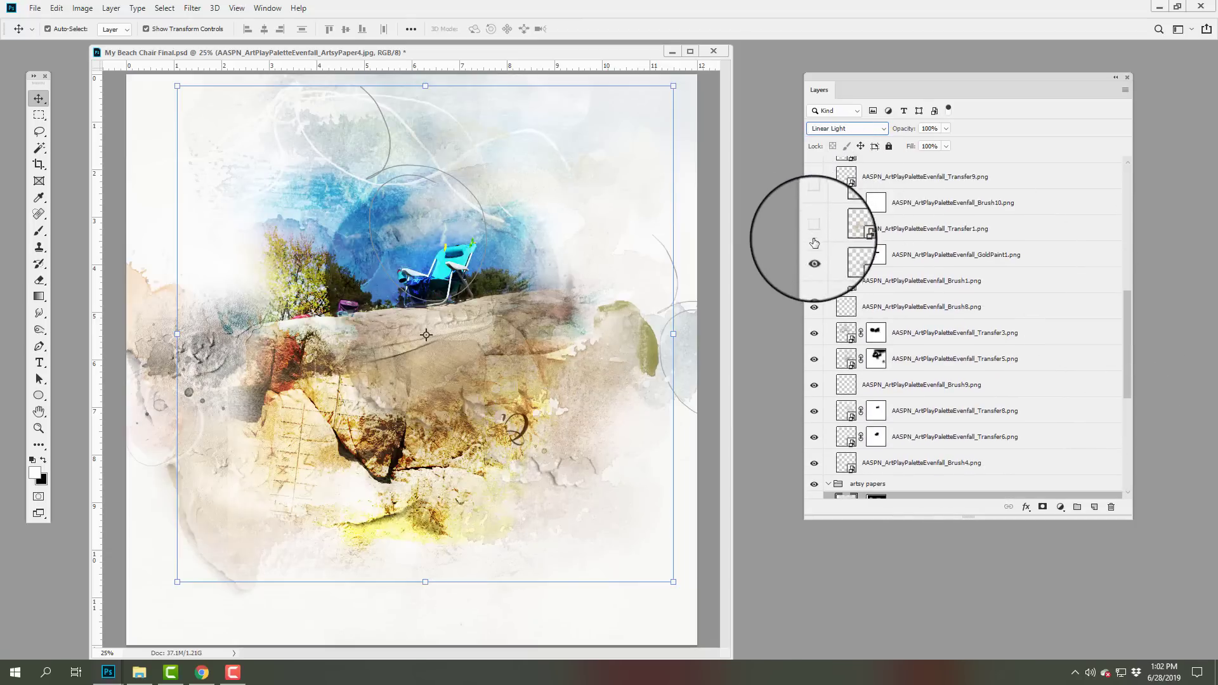
pyautogui.click(814, 254)
pyautogui.click(814, 280)
pyautogui.click(814, 306)
pyautogui.click(814, 333)
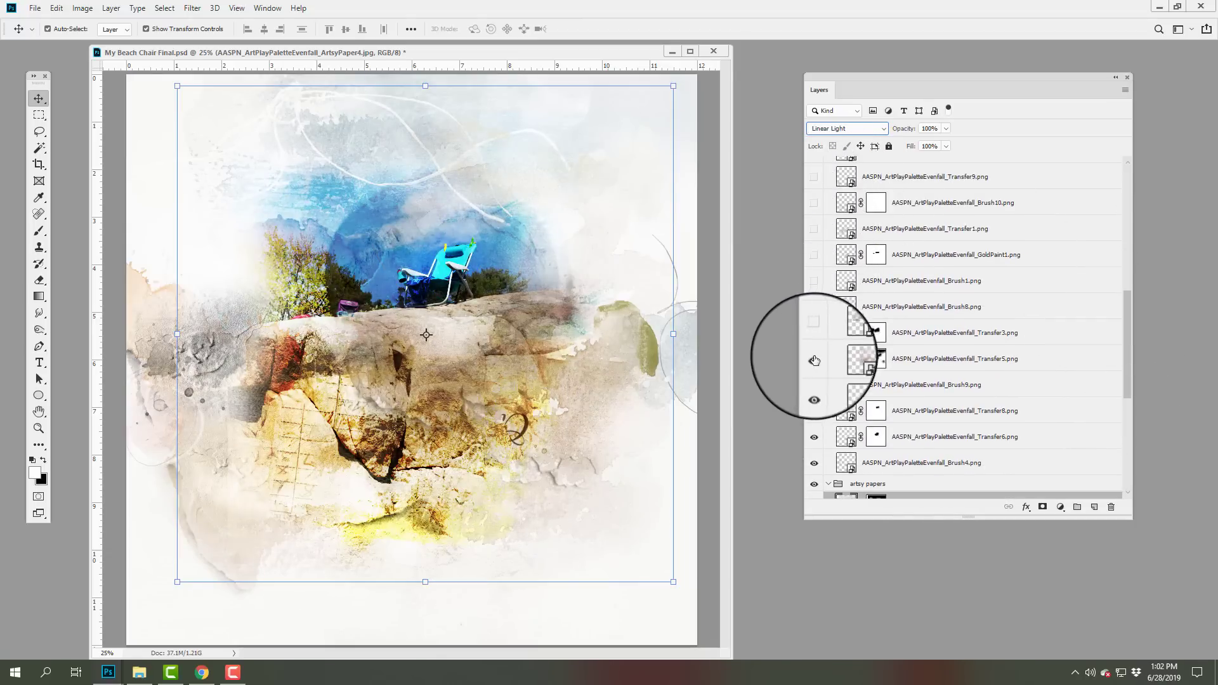
pyautogui.click(814, 359)
pyautogui.click(814, 384)
pyautogui.click(813, 410)
pyautogui.click(814, 436)
pyautogui.click(813, 463)
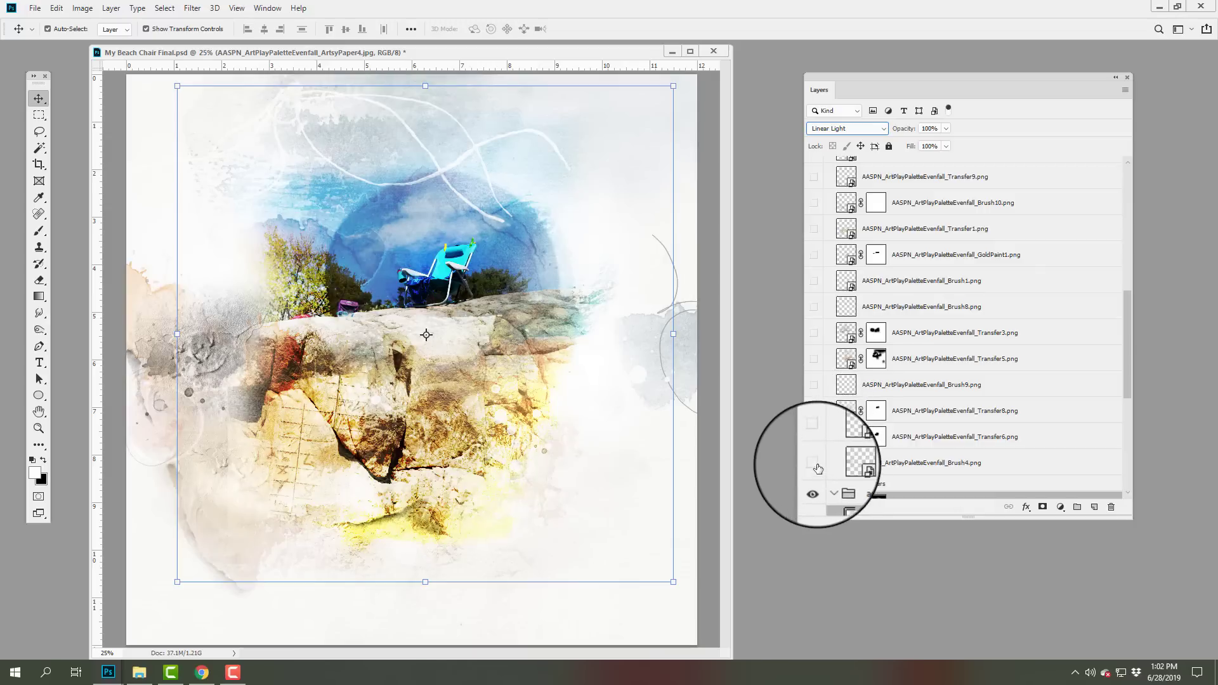
# Step: Show the AASPN_ArtPlayPaletteEvenfall_Brush4.png and Transfer6.png layers, and check the blend mode of Transfer6.png
pyautogui.moveTo(1127, 346); pyautogui.dragTo(1133, 375)
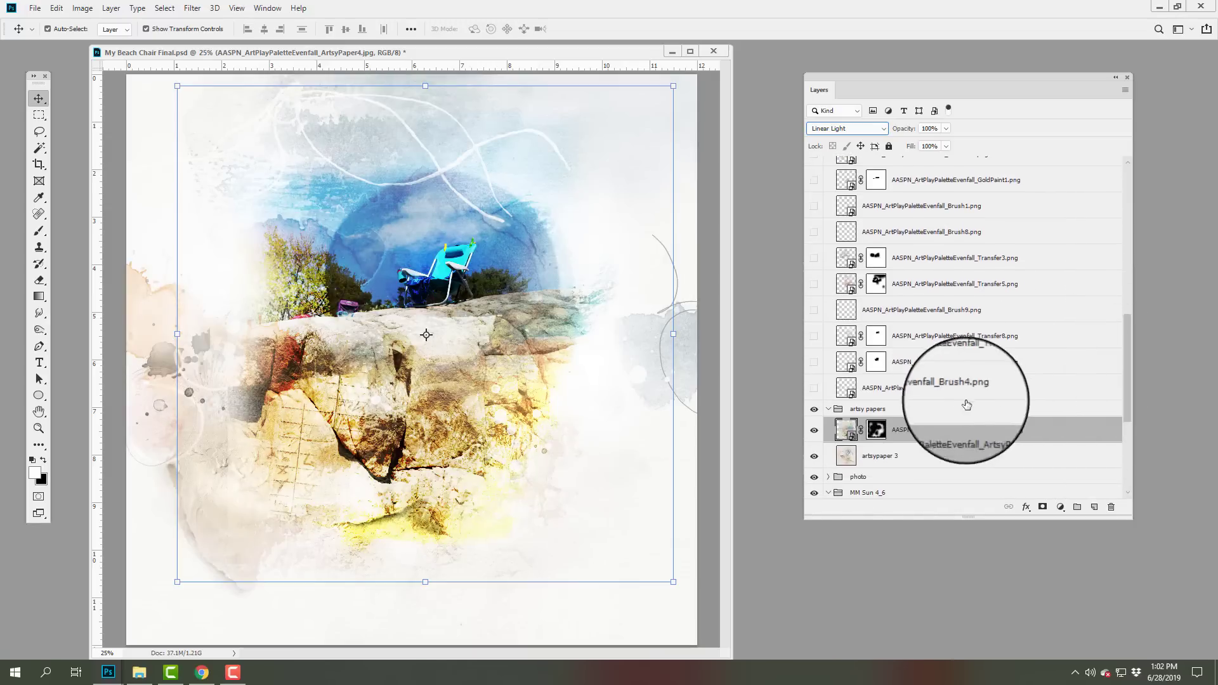
pyautogui.click(958, 388)
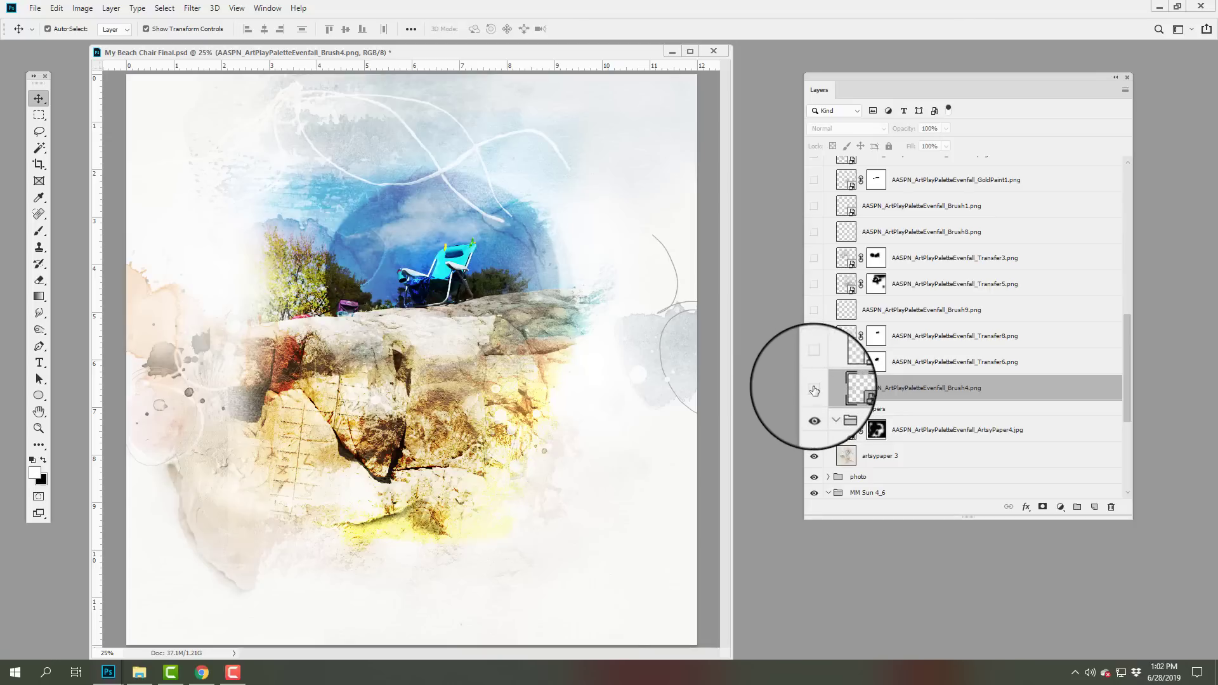
pyautogui.click(814, 388)
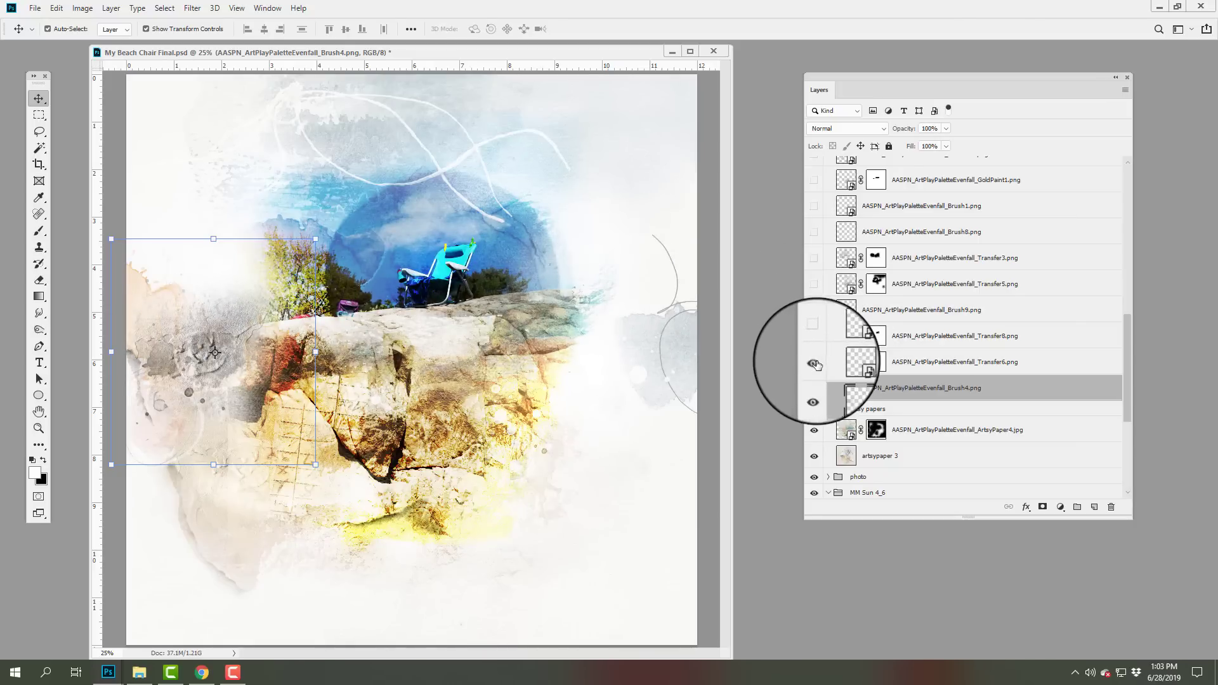
pyautogui.click(843, 361)
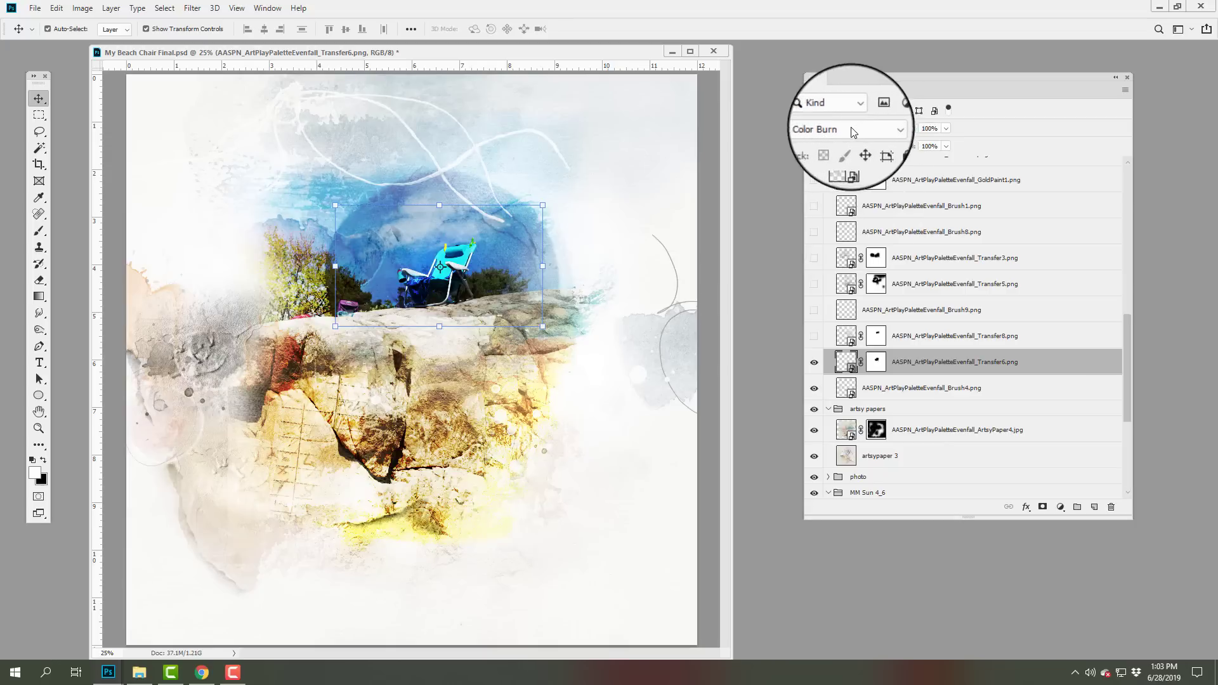
# Step: Show the AASPN_ArtPlayPaletteEvenfall_Transfer8.png and Brush9.png layers, selecting each one to check its blend mode
pyautogui.click(813, 337)
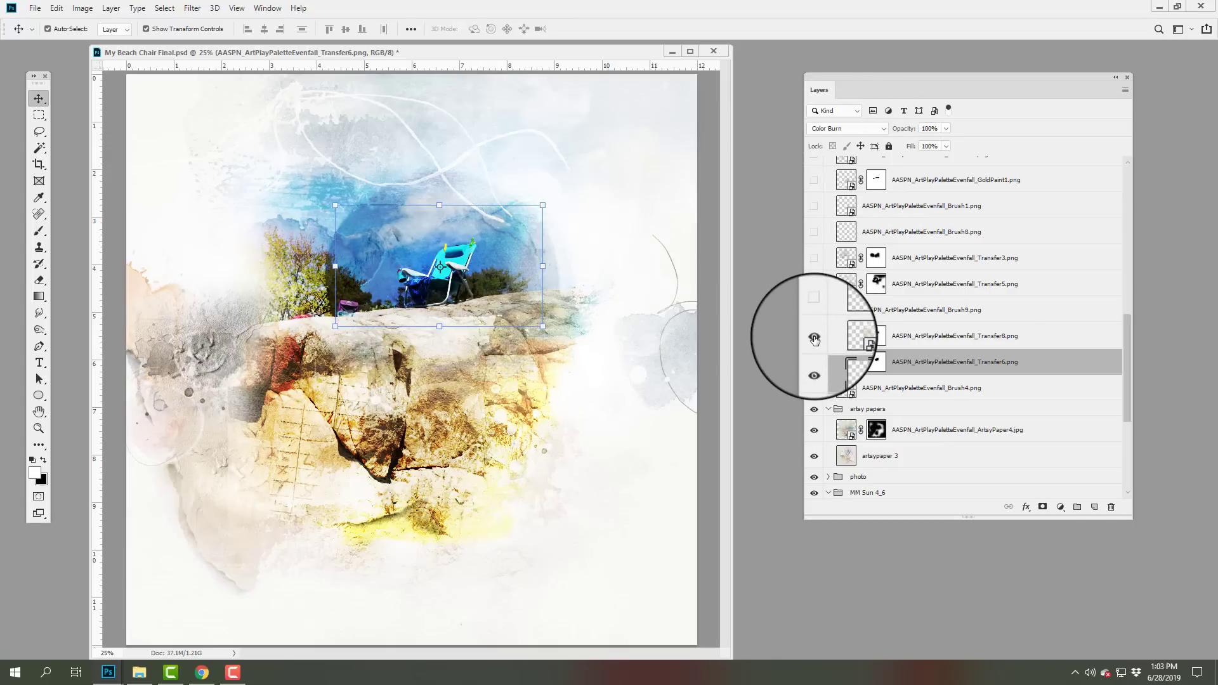
pyautogui.click(863, 337)
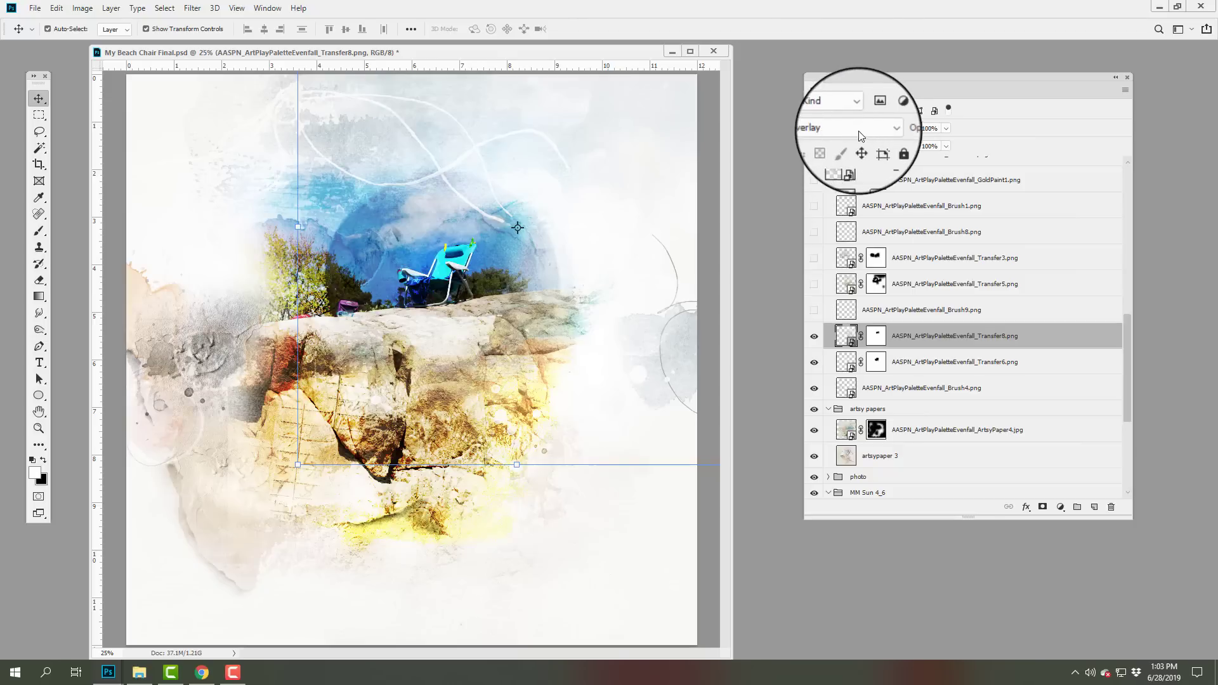
pyautogui.click(813, 314)
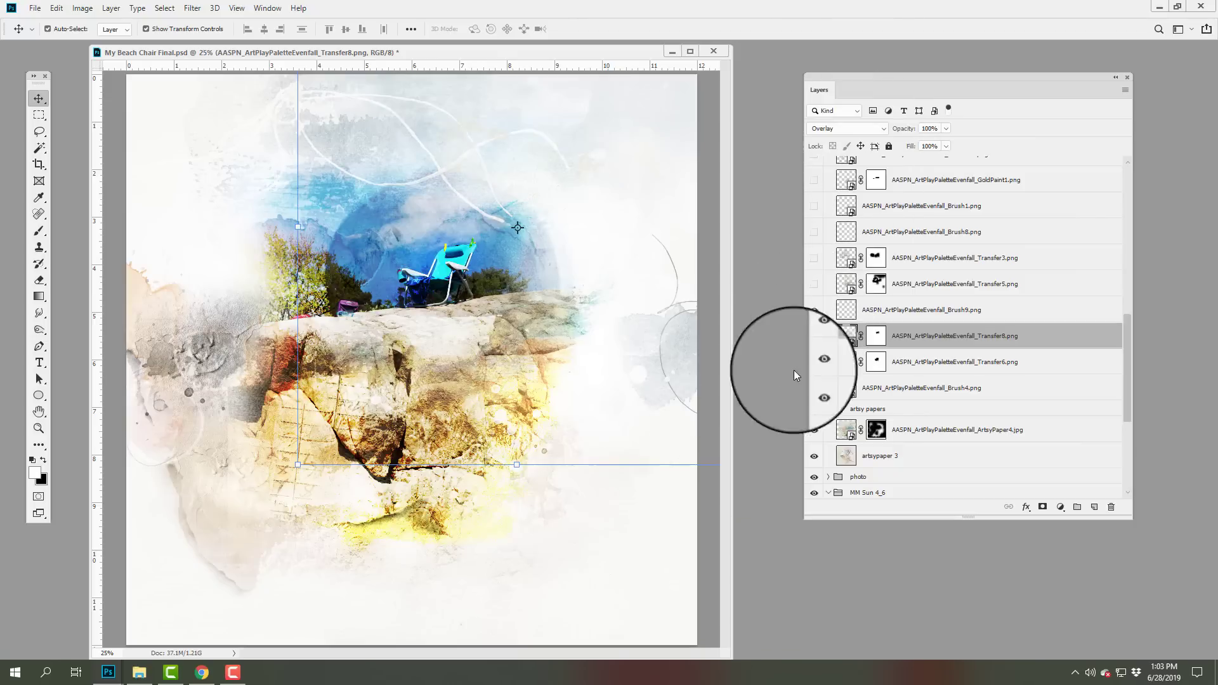
pyautogui.click(837, 310)
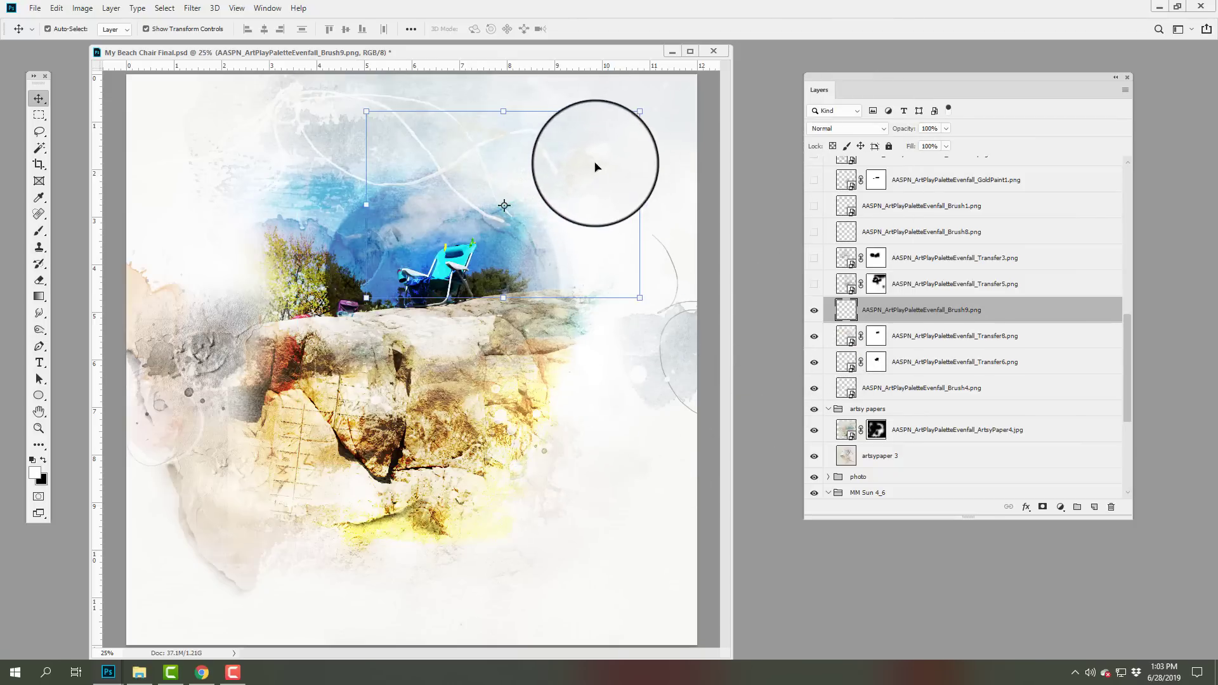
# Step: Show the AASPN_ArtPlayPaletteEvenfall_Transfer5.png and Transfer3.png layers, selecting each one to check its blend mode
pyautogui.click(814, 284)
pyautogui.click(846, 284)
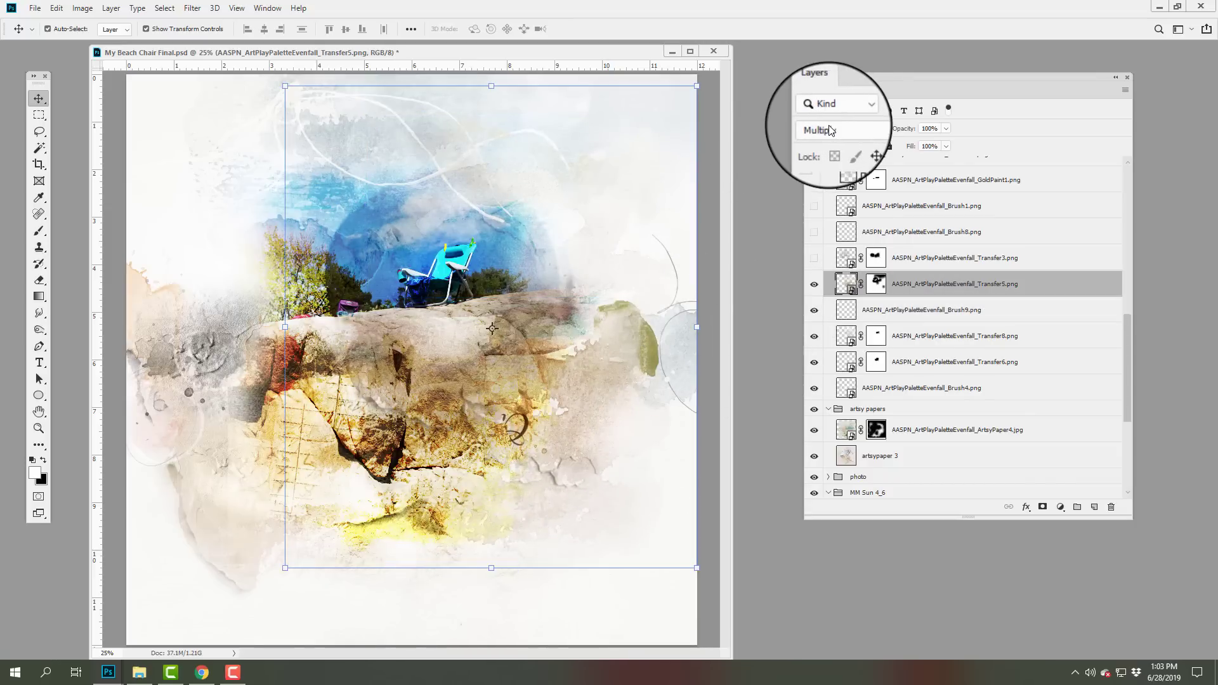
pyautogui.click(814, 260)
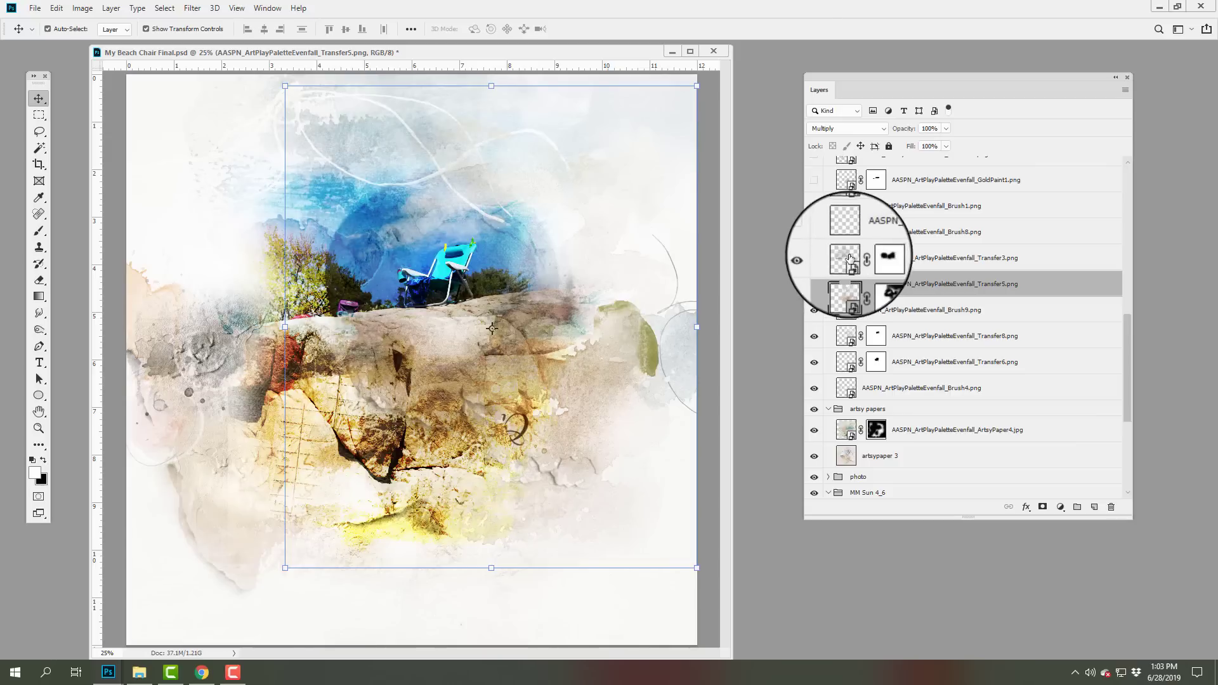
pyautogui.click(848, 258)
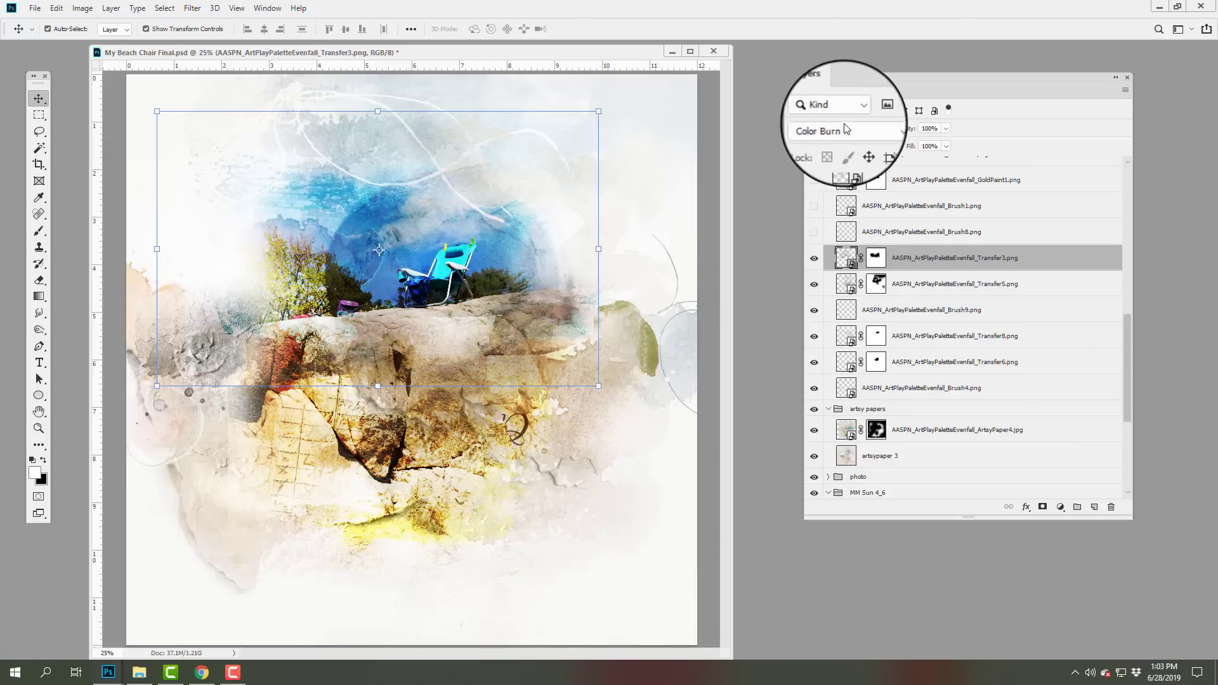
# Step: Show the AASPN_ArtPlayPaletteEvenfall_Brush8.png, Brush1.png and GoldPaint1.png layers, selecting each one in turn
pyautogui.click(814, 232)
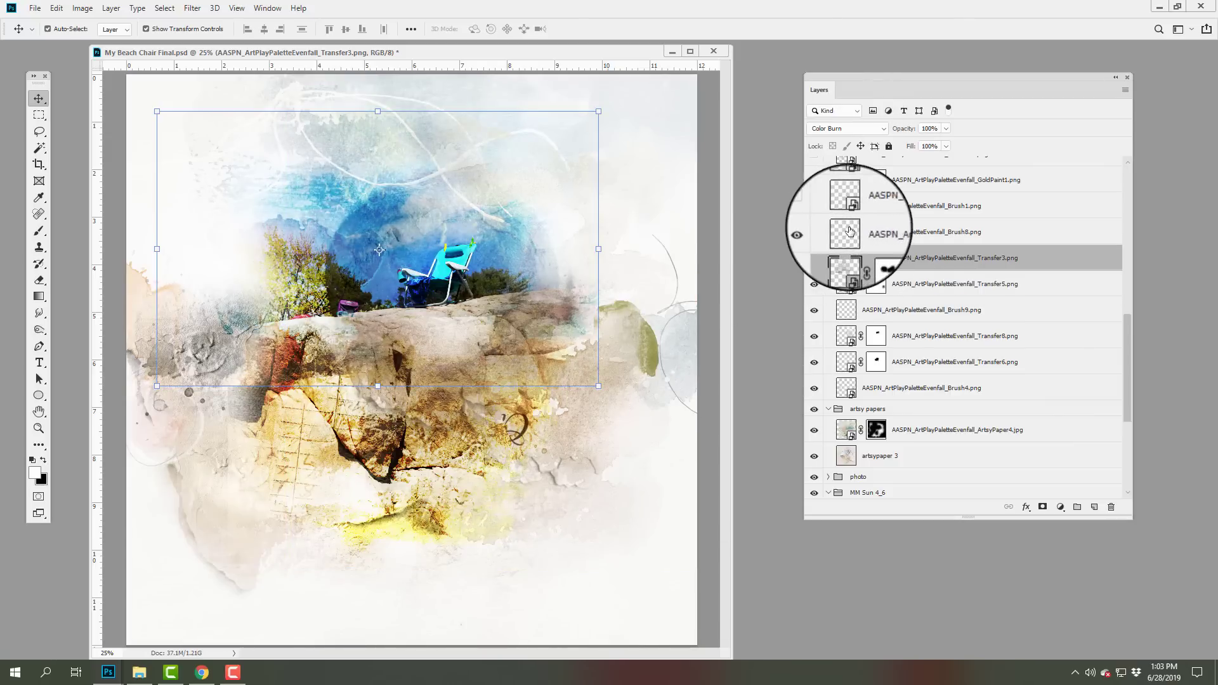
pyautogui.click(830, 234)
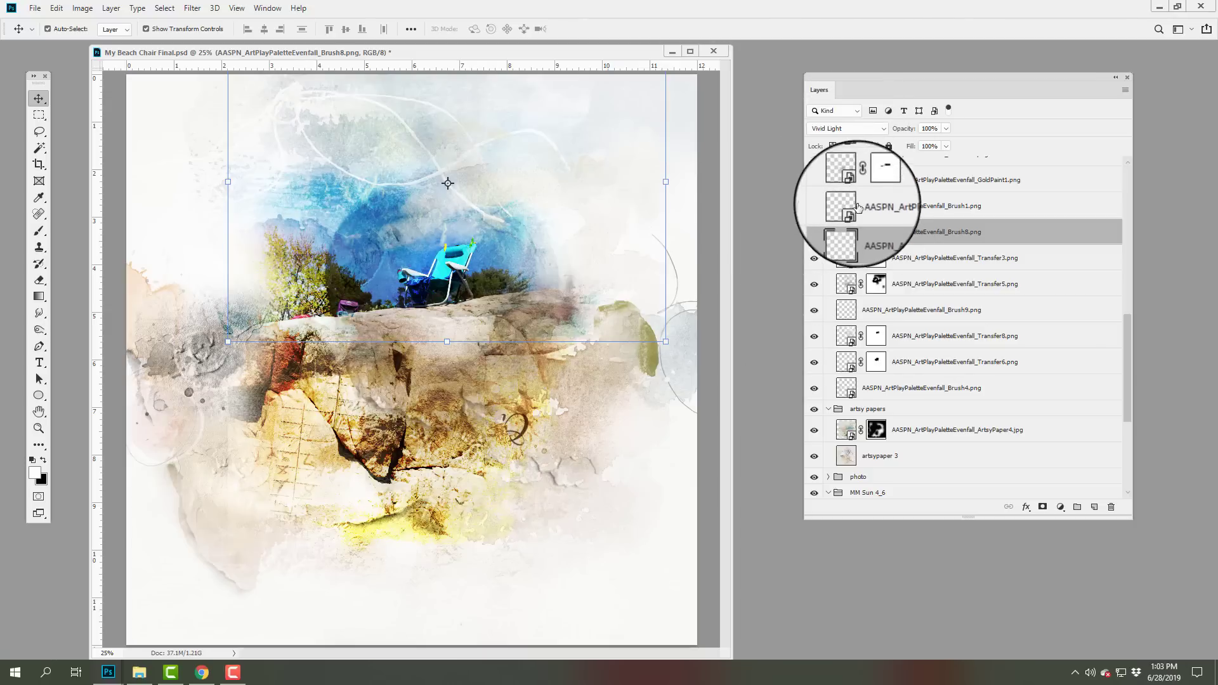
pyautogui.click(838, 213)
pyautogui.click(817, 207)
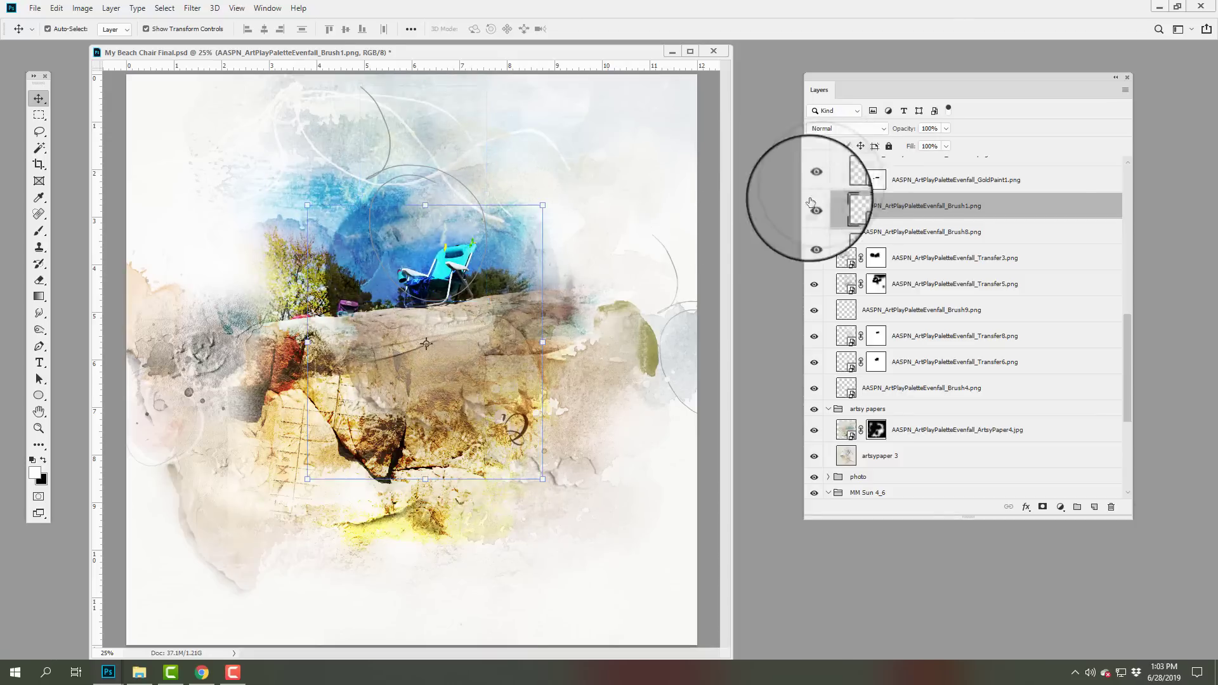
pyautogui.click(825, 181)
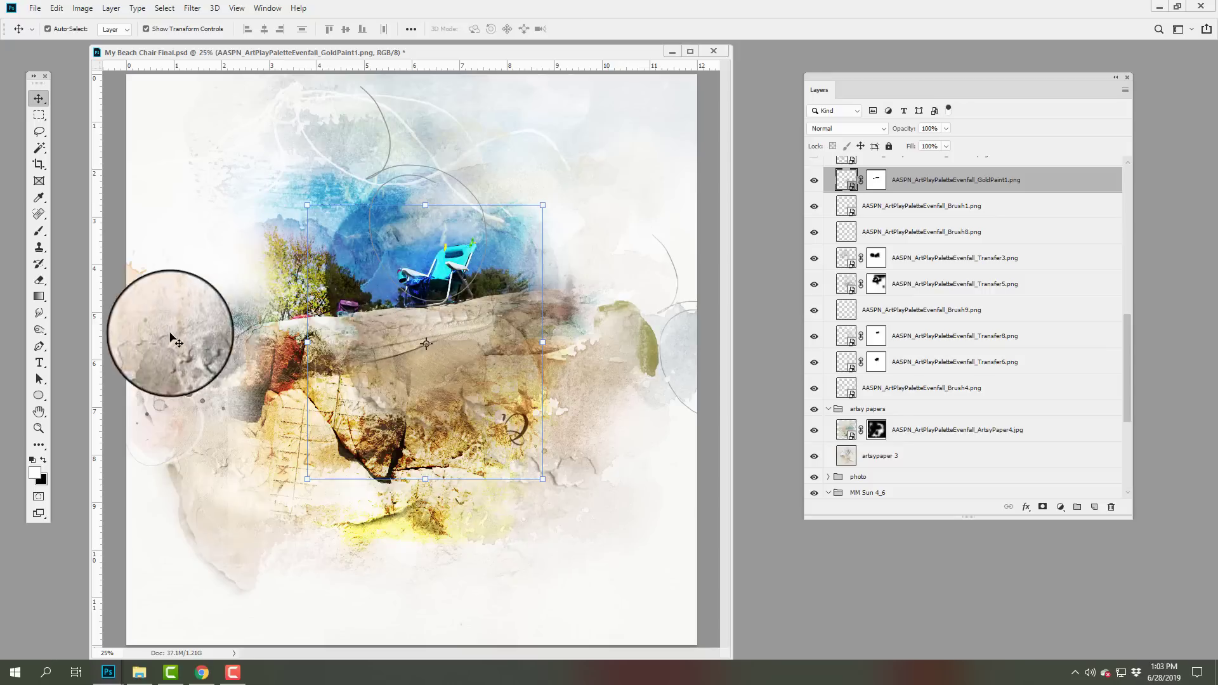
# Step: Show the AASPN_ArtPlayPaletteEvenfall_Transfer1.png and Brush10.png layers, and check the opacity of Transfer1.png
pyautogui.moveTo(1129, 349); pyautogui.dragTo(1130, 323)
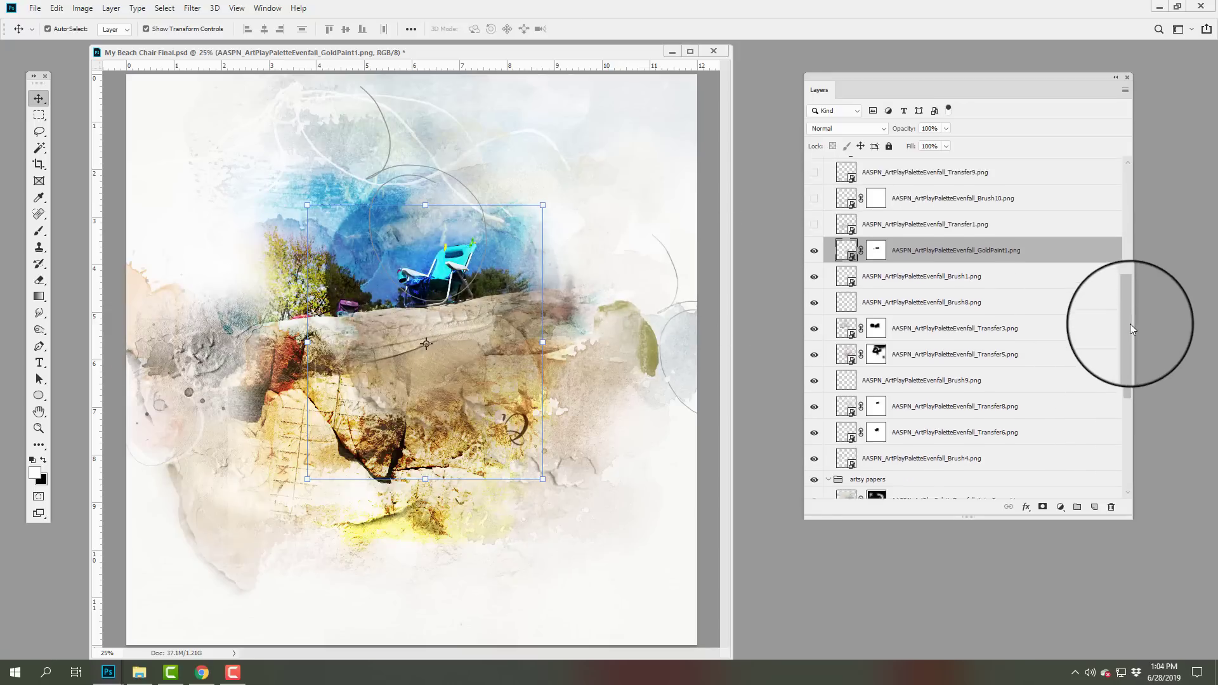
pyautogui.click(853, 276)
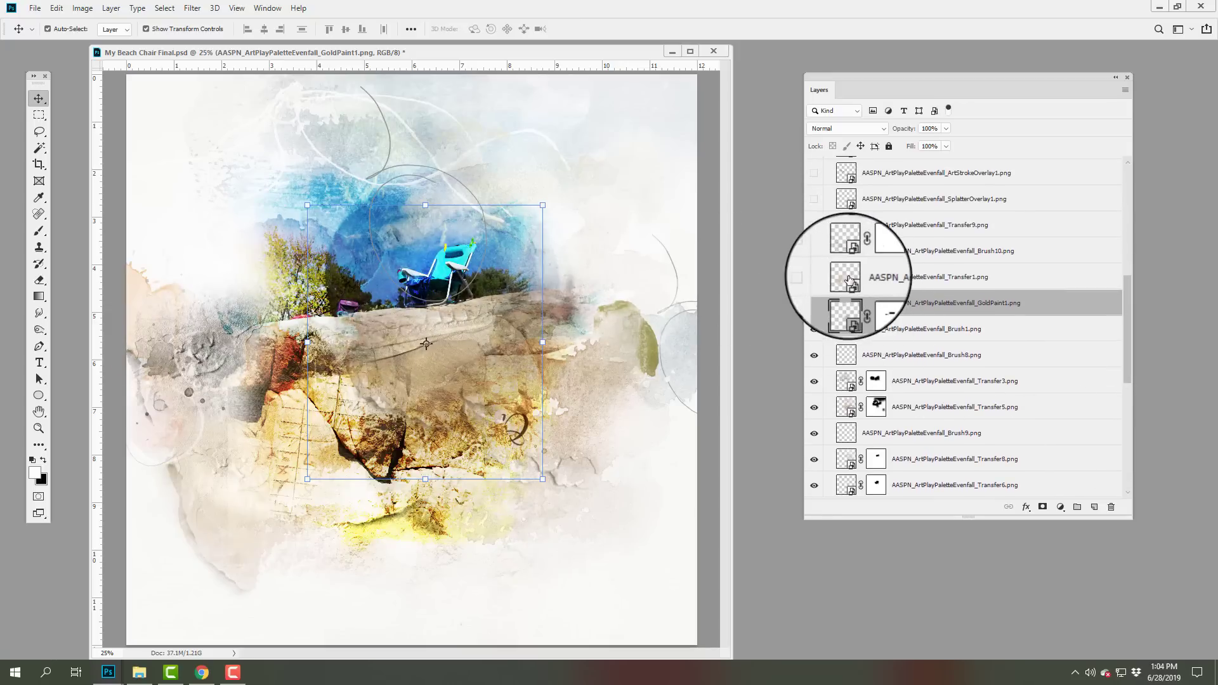
pyautogui.click(815, 277)
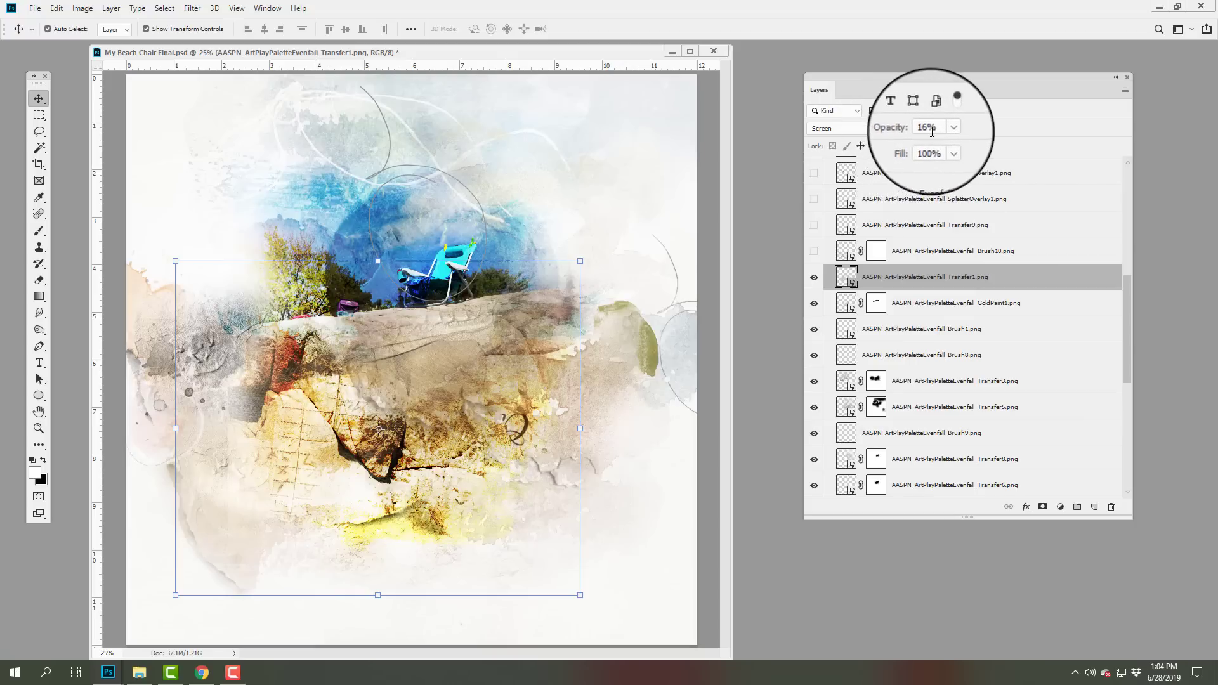
pyautogui.click(828, 252)
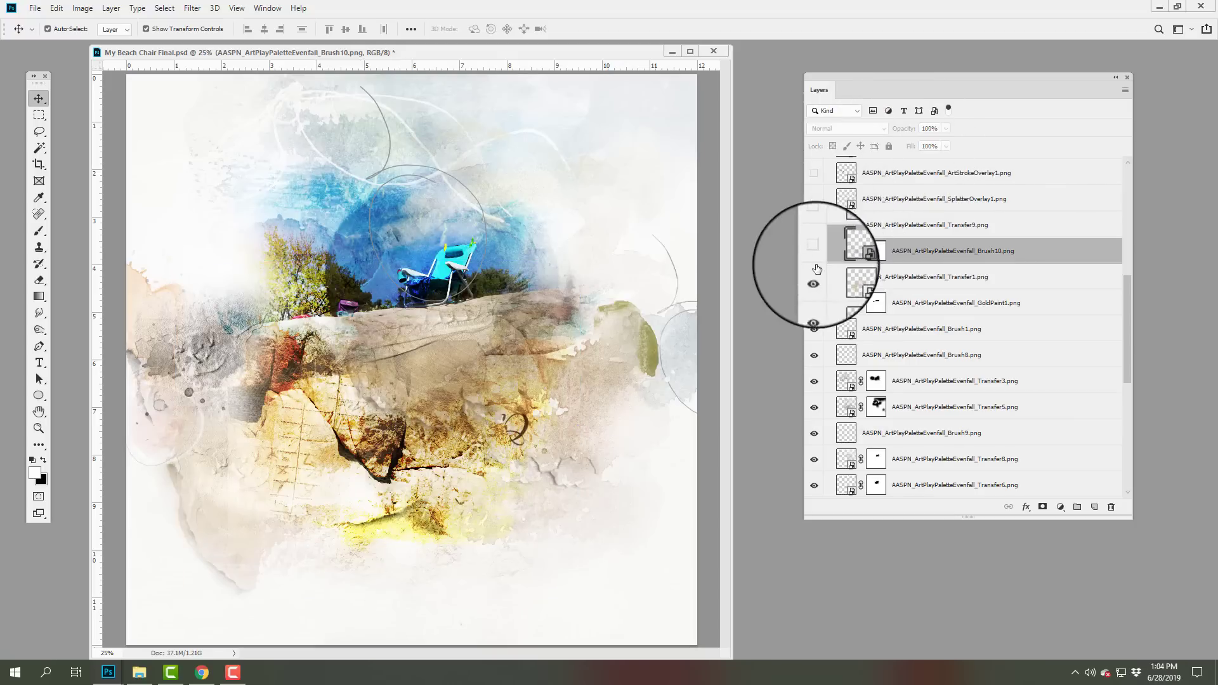
pyautogui.click(814, 252)
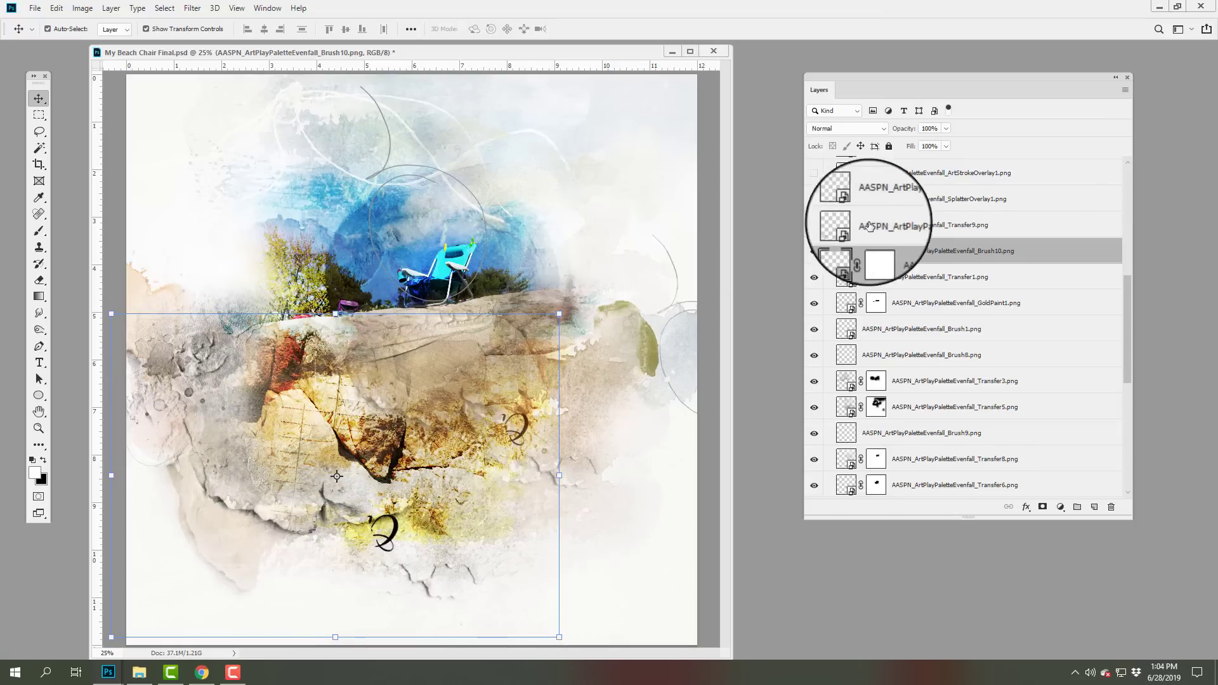
# Step: Select and show the AASPN_ArtPlayPaletteEvenfall_Transfer9.png and SplatterOverlay1.png layers
pyautogui.click(813, 224)
pyautogui.click(824, 226)
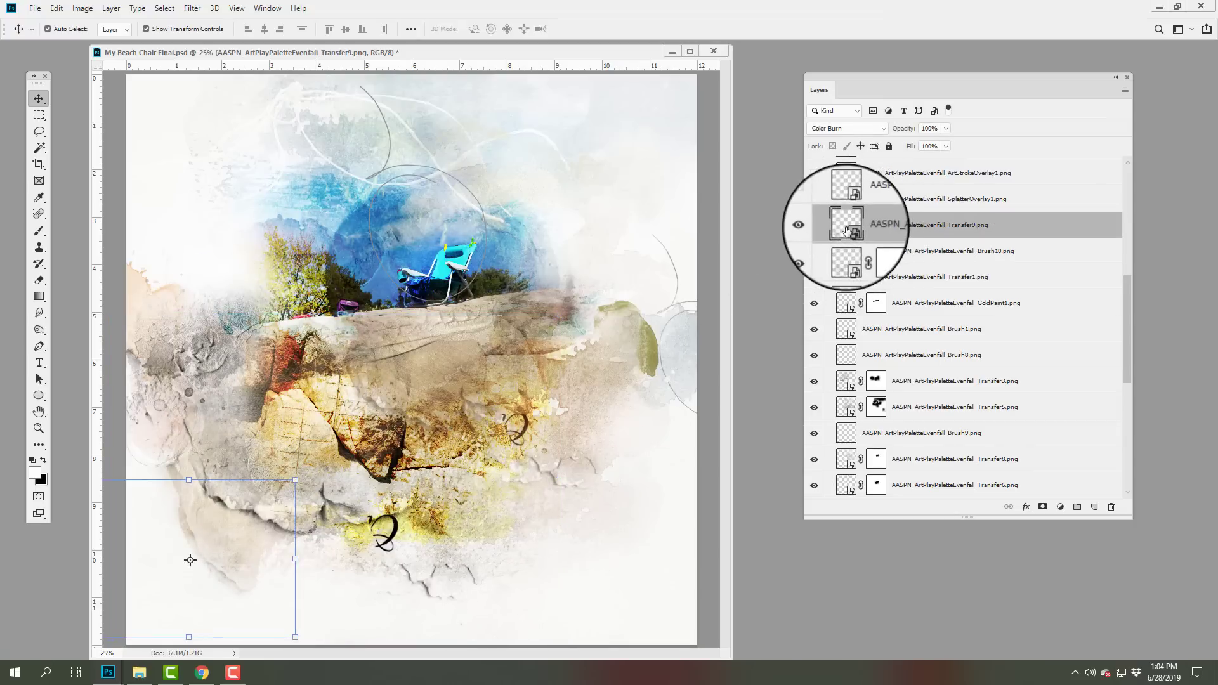
pyautogui.click(847, 198)
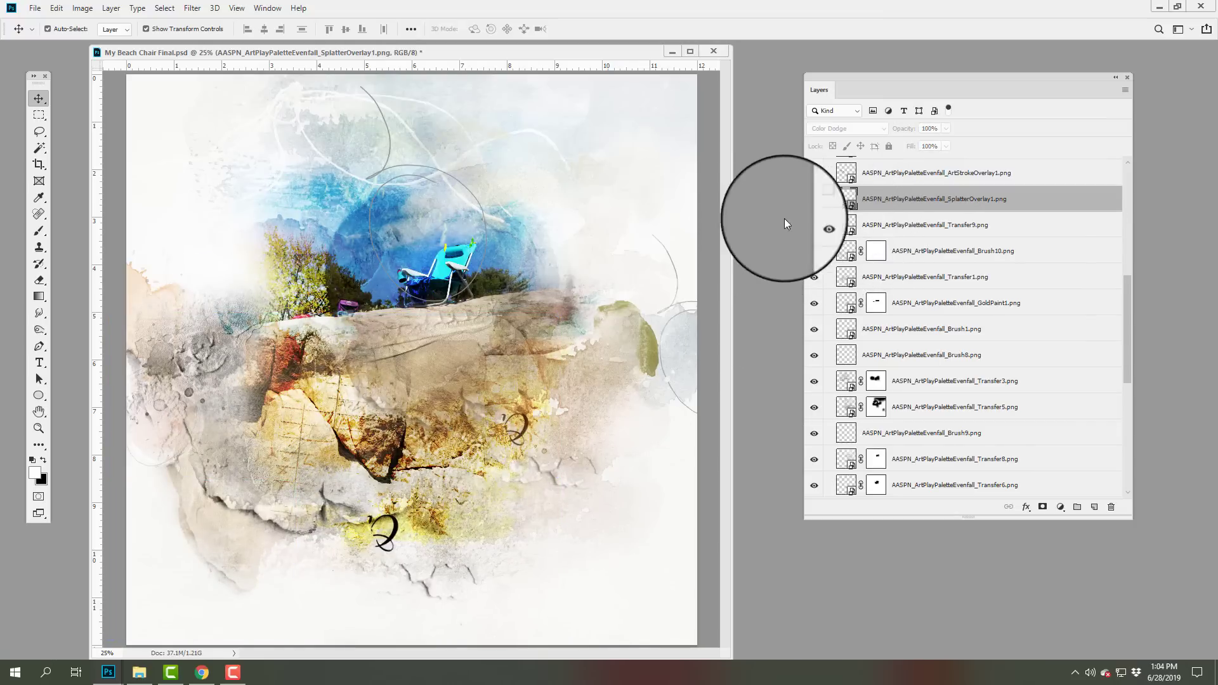
pyautogui.click(812, 202)
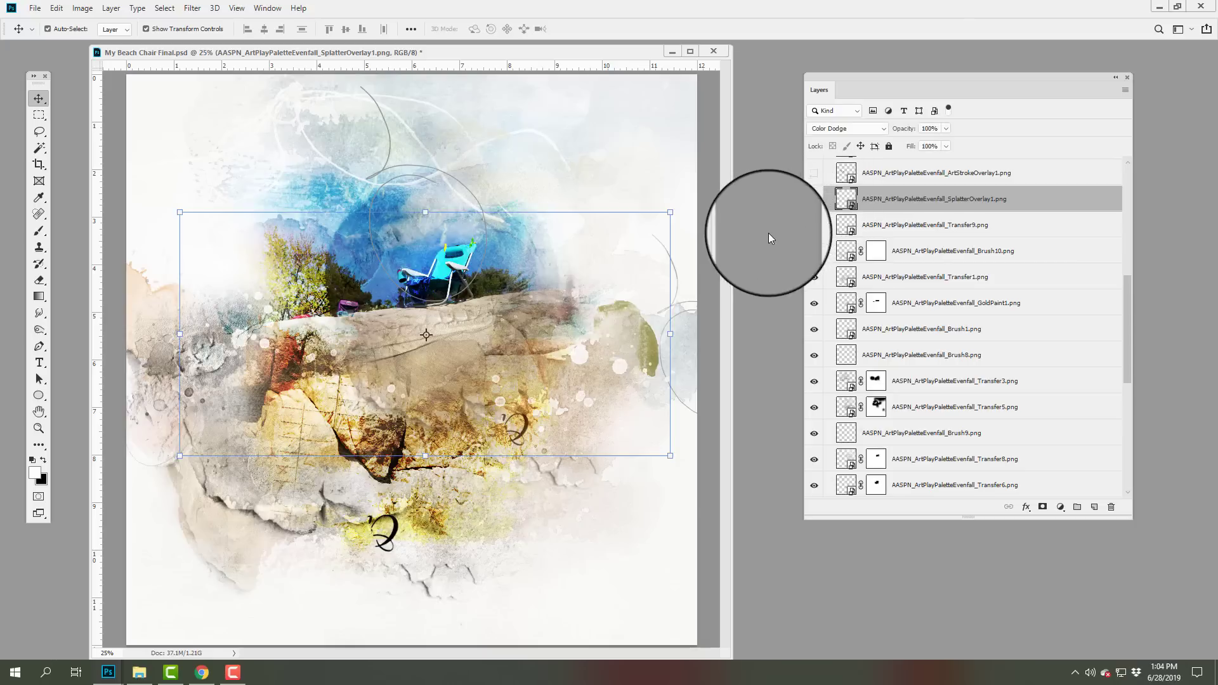
# Step: Select and show the AASPN_ArtPlayPaletteEvenfall_ArtStrokeOverlay1.png and Brush2.png layers
pyautogui.click(846, 172)
pyautogui.click(814, 173)
pyautogui.scroll(2, 964, 272)
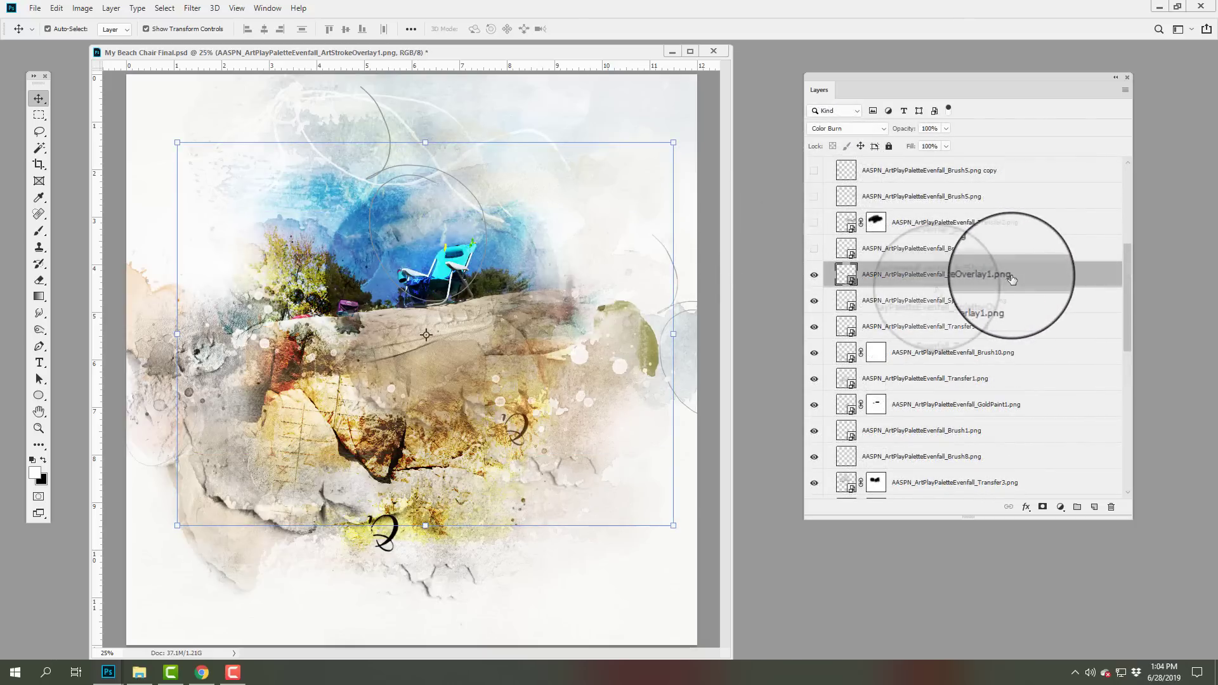
pyautogui.click(900, 249)
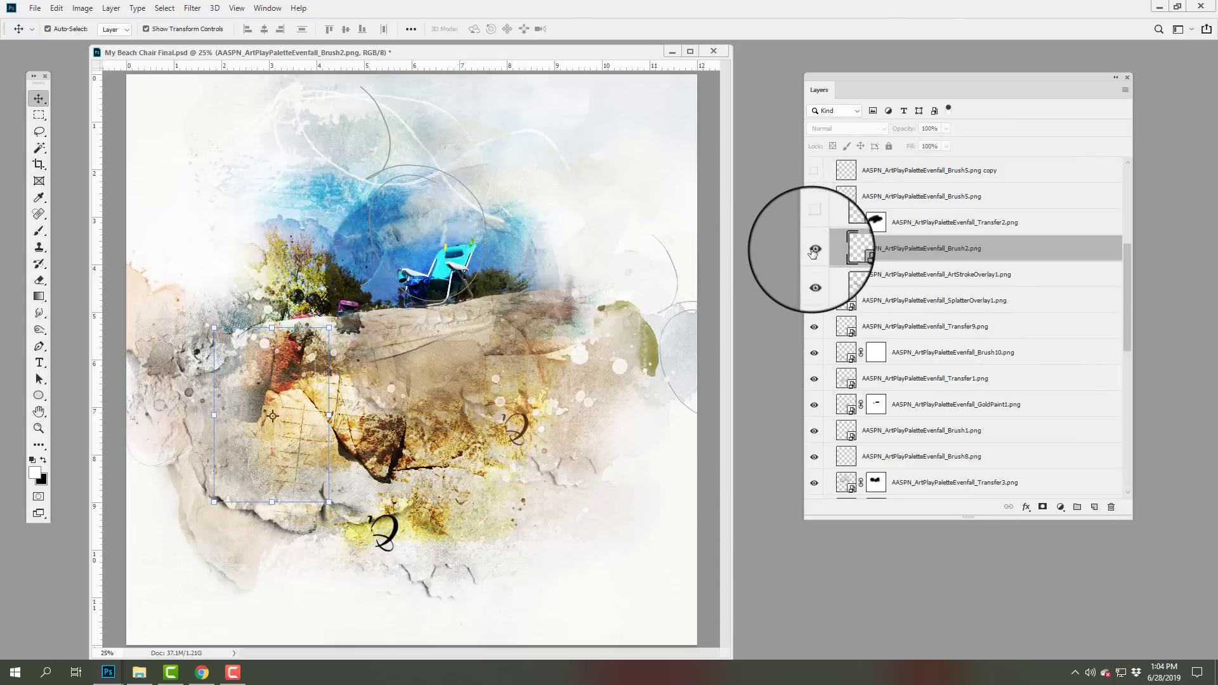
# Step: Select and show the AASPN_ArtPlayPaletteEvenfall_Transfer2.png and Brush5.png layers
pyautogui.click(906, 223)
pyautogui.click(814, 223)
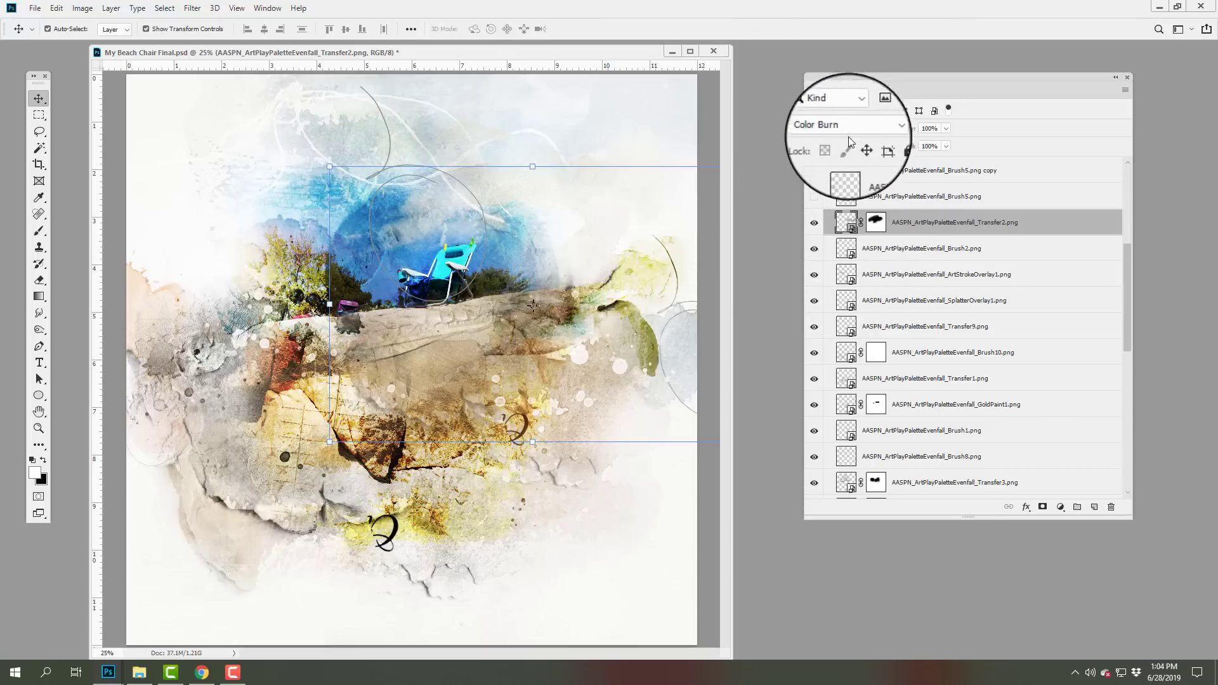
pyautogui.click(875, 196)
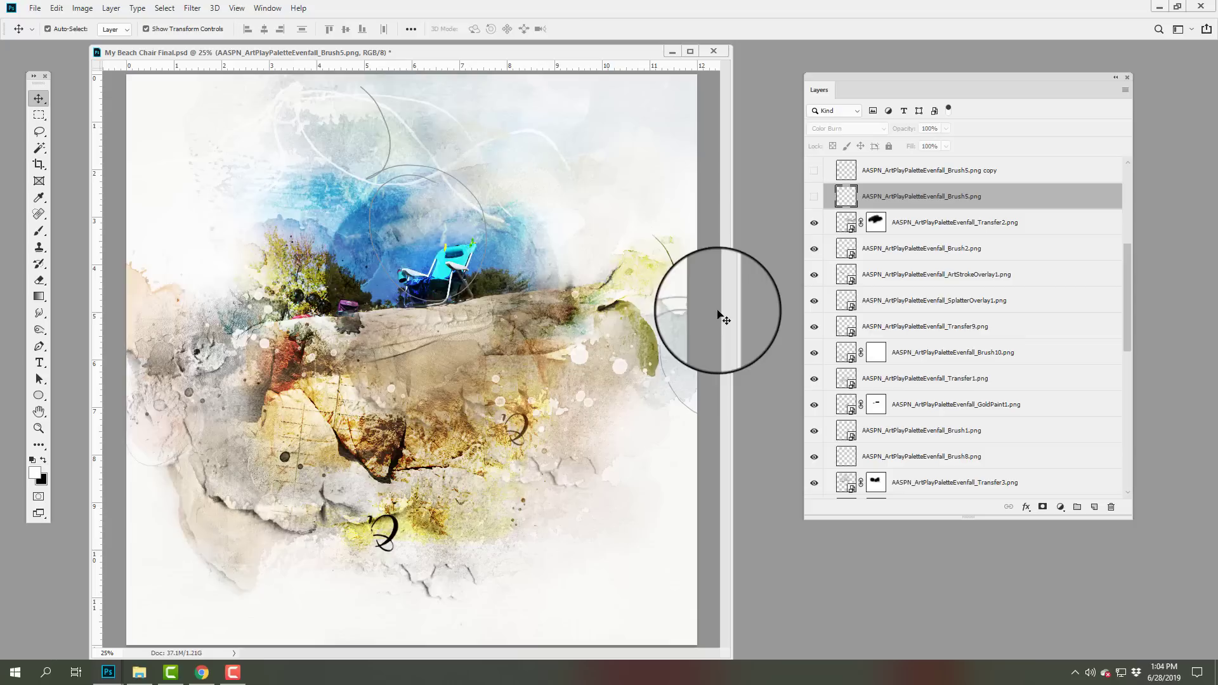
pyautogui.click(814, 197)
# Step: Select and show the AASPN_ArtPlayPaletteEvenfall_Brush5.png copy and Transfer7.png layers
pyautogui.moveTo(1135, 247); pyautogui.dragTo(1130, 210)
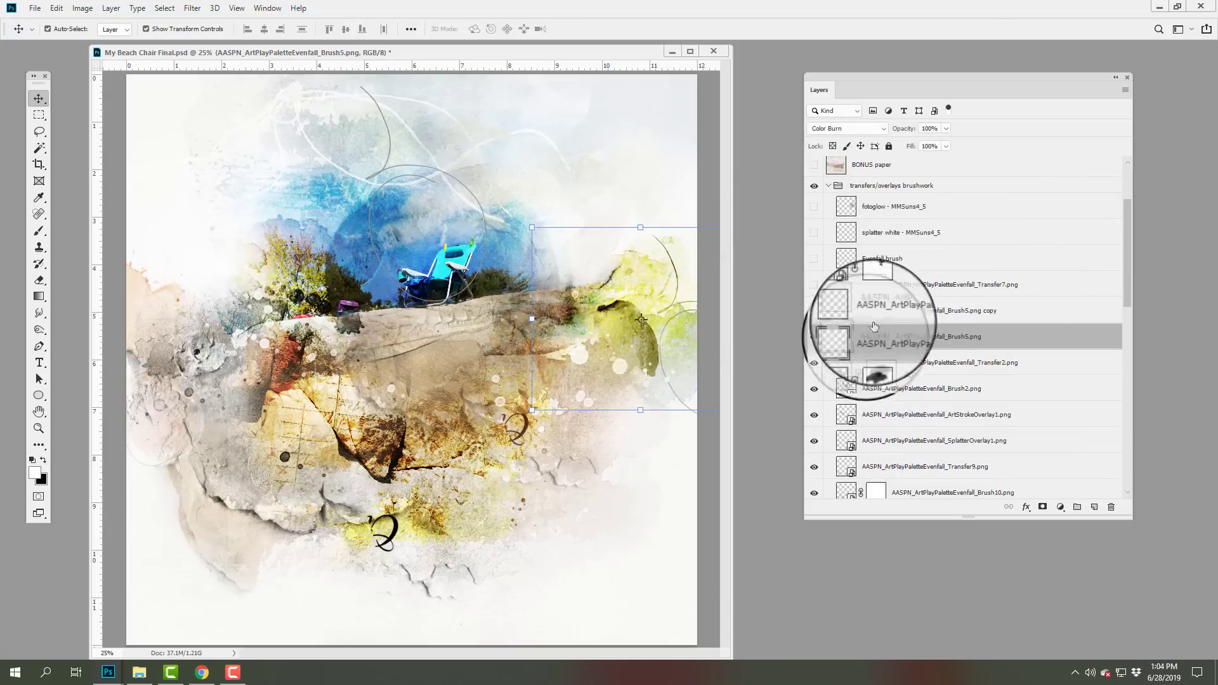
pyautogui.click(882, 310)
pyautogui.click(814, 310)
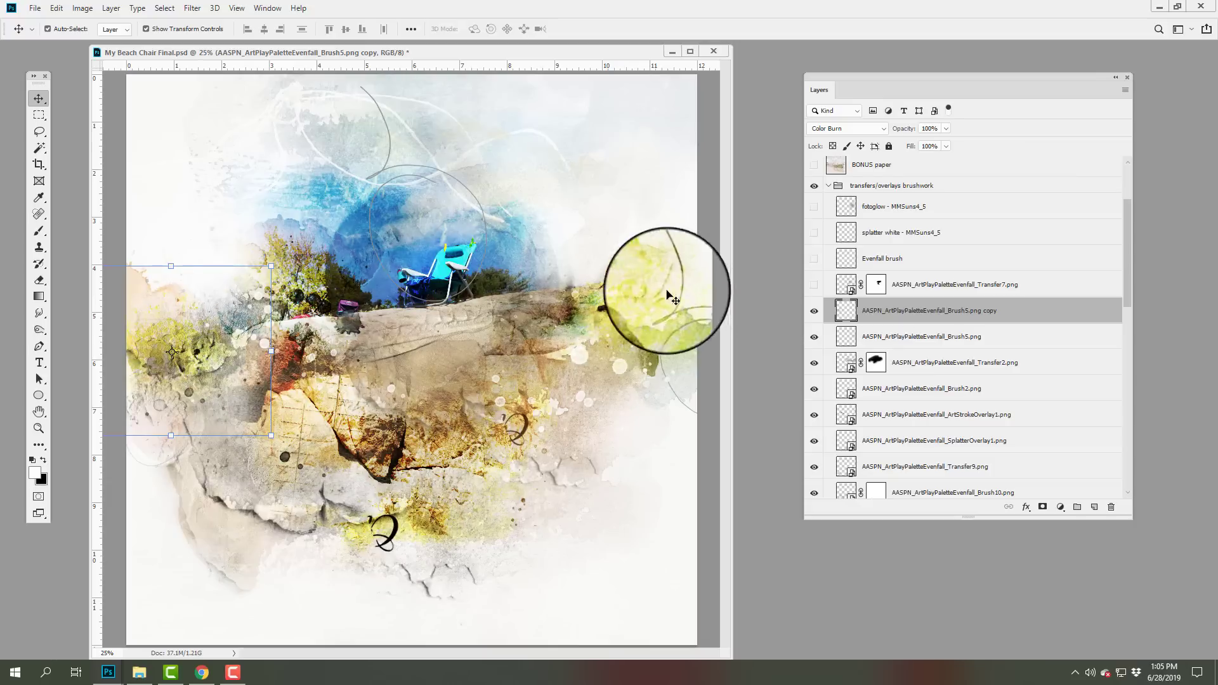
pyautogui.click(848, 282)
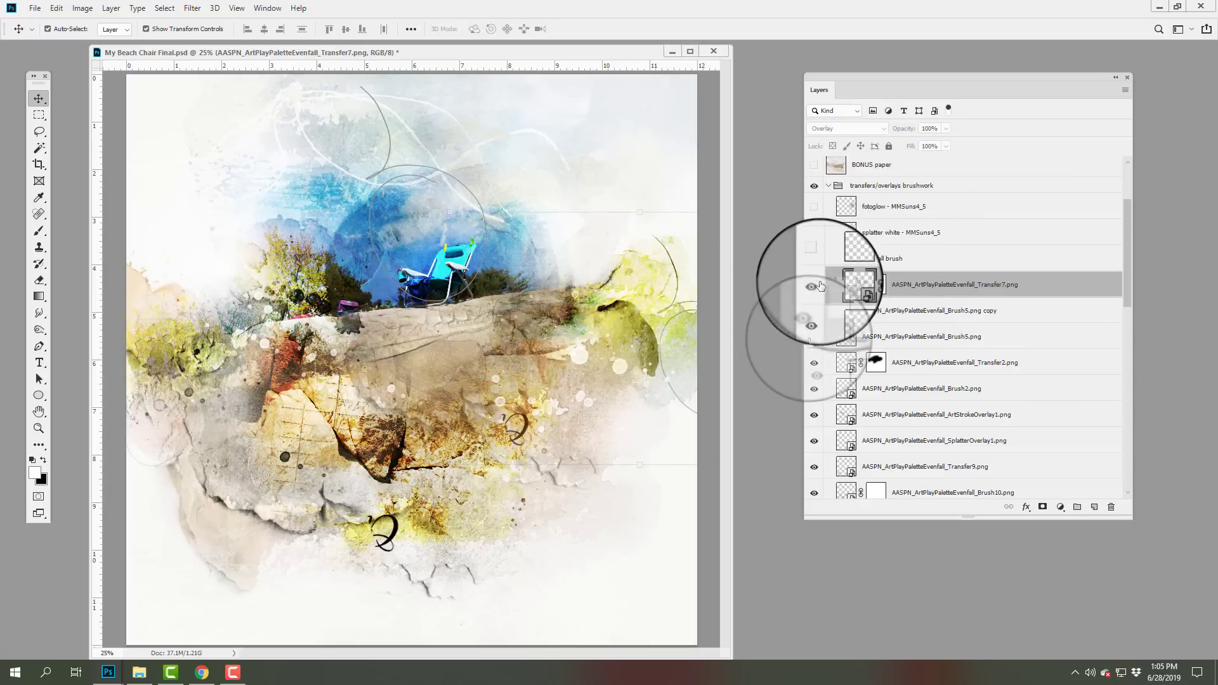
# Step: Select and show the Evenfall brush, splatter white - MMSuns4_5 and fotoglow - MMSuns4_5 layers in turn
pyautogui.click(849, 260)
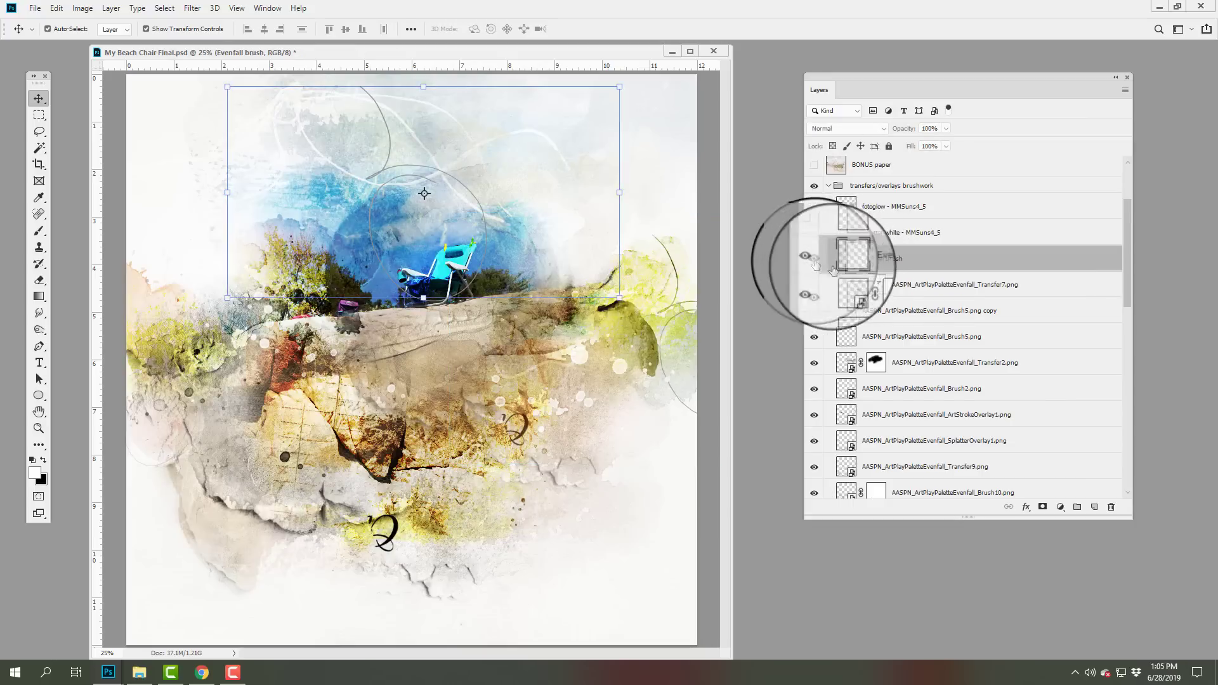
pyautogui.click(844, 234)
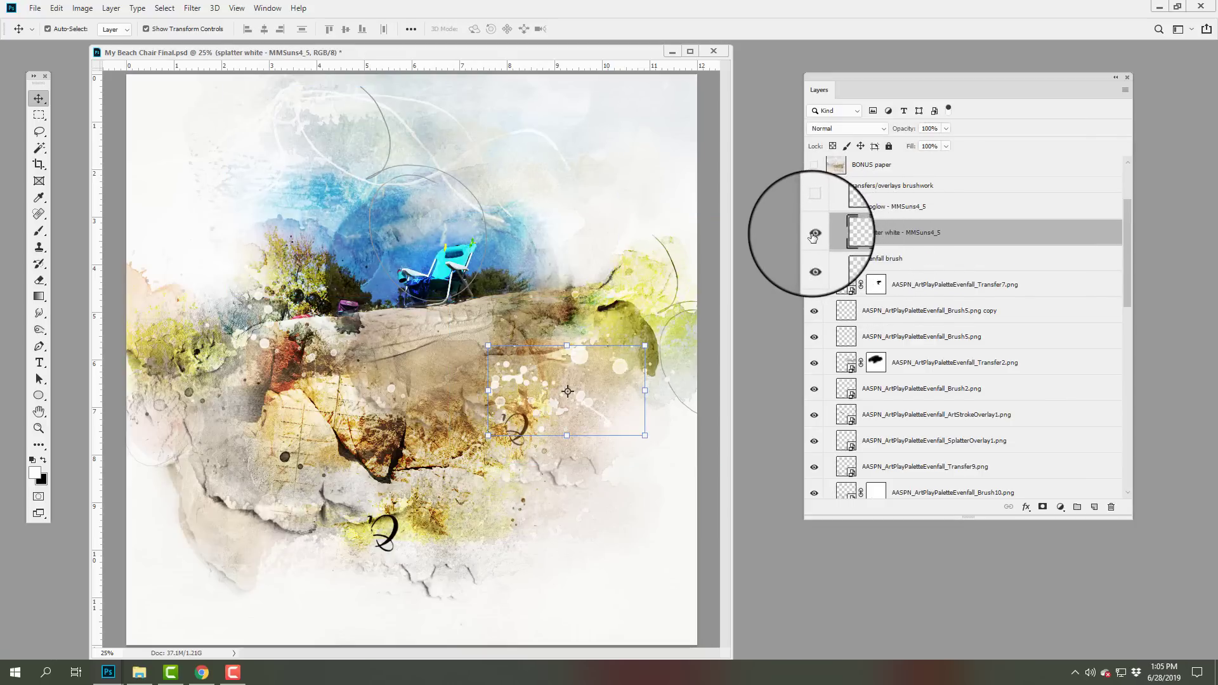
pyautogui.click(876, 206)
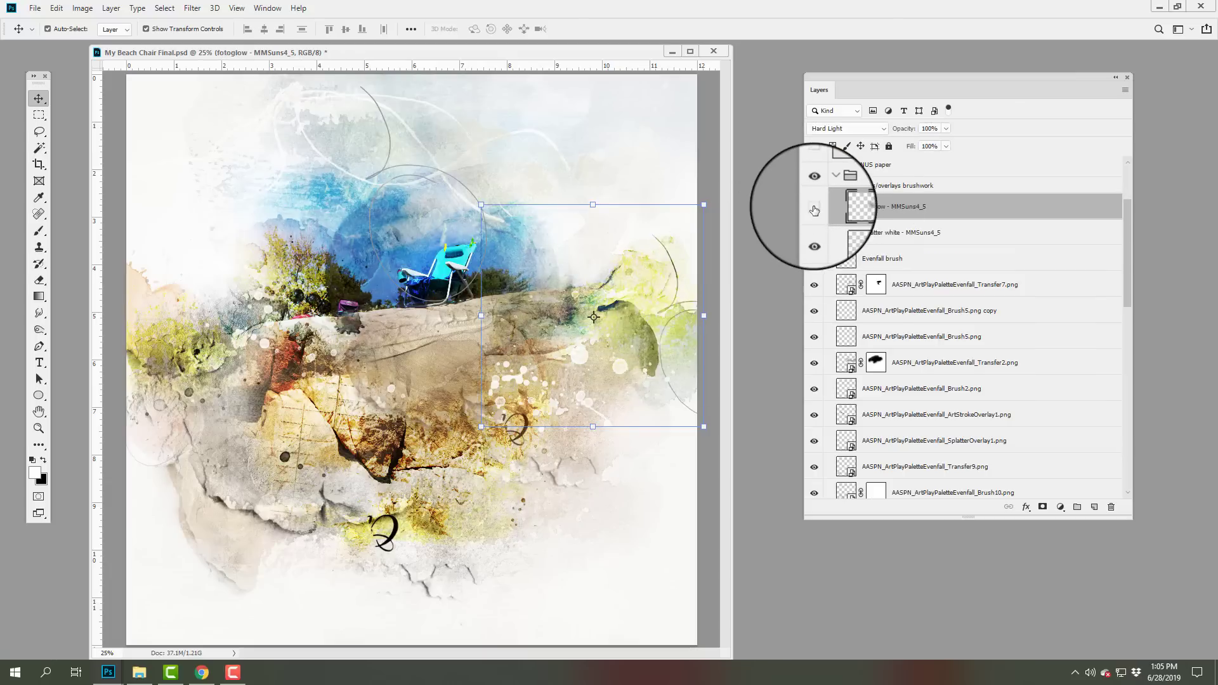
pyautogui.click(814, 210)
pyautogui.click(811, 213)
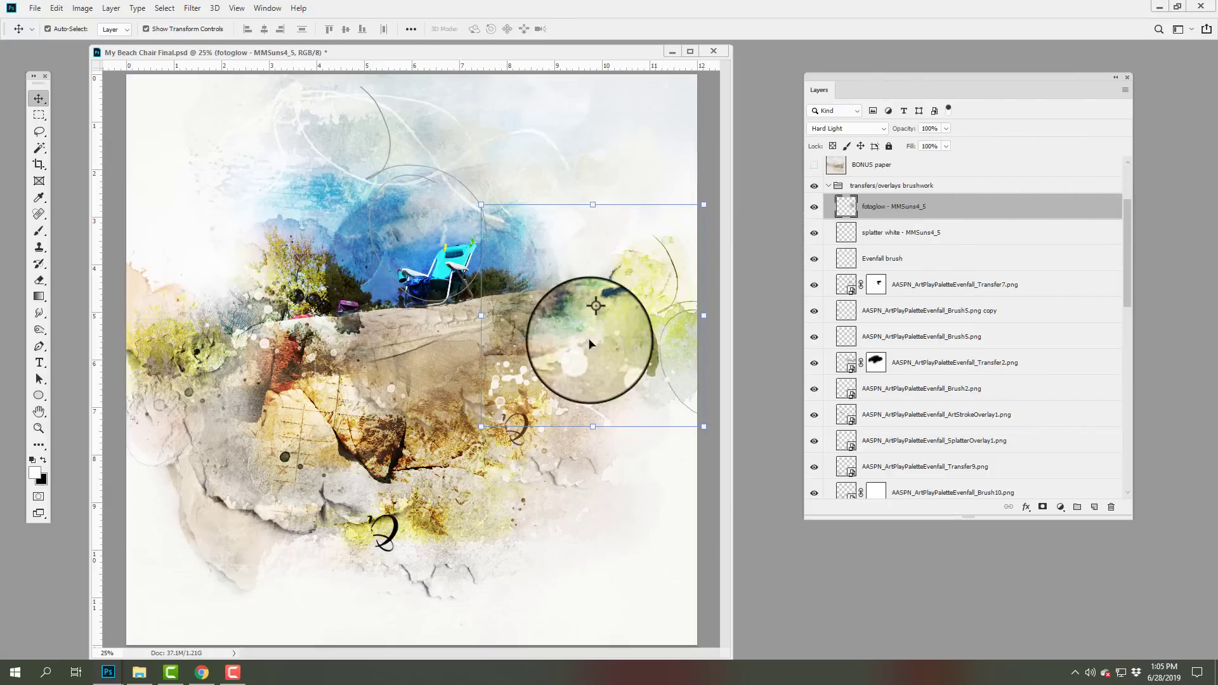
# Step: Collapse the transfers/overlays brushwork group and compare the page with the whole group hidden and shown
pyautogui.click(829, 187)
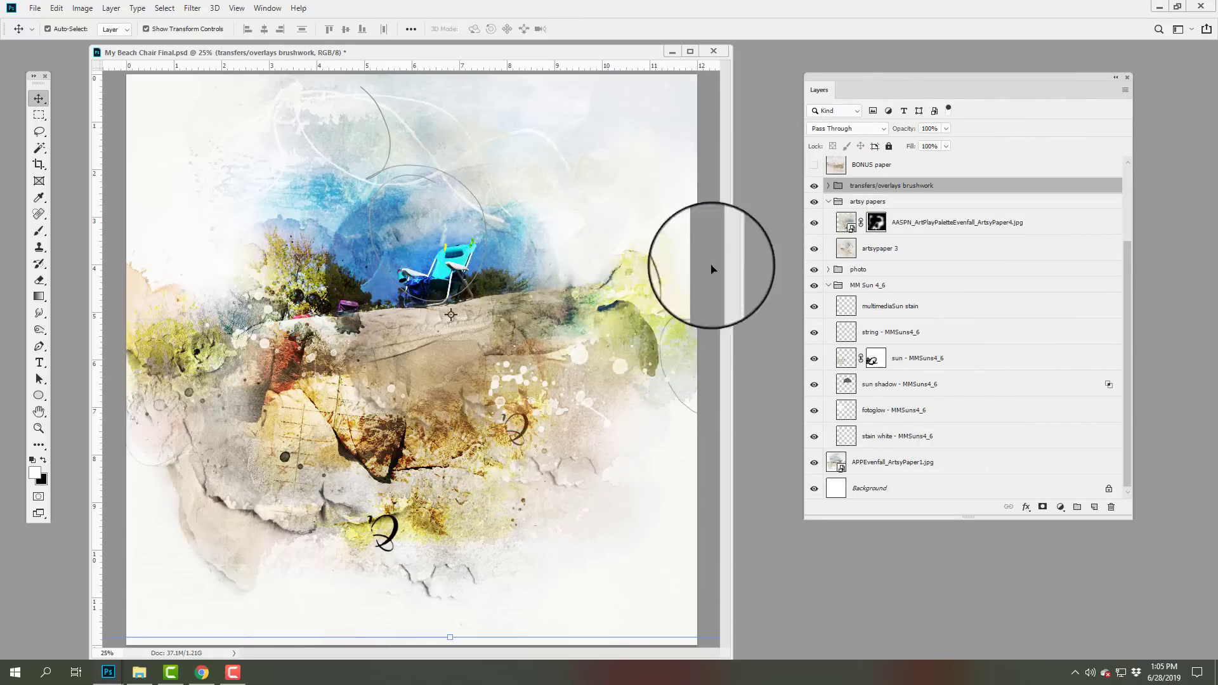
pyautogui.click(814, 188)
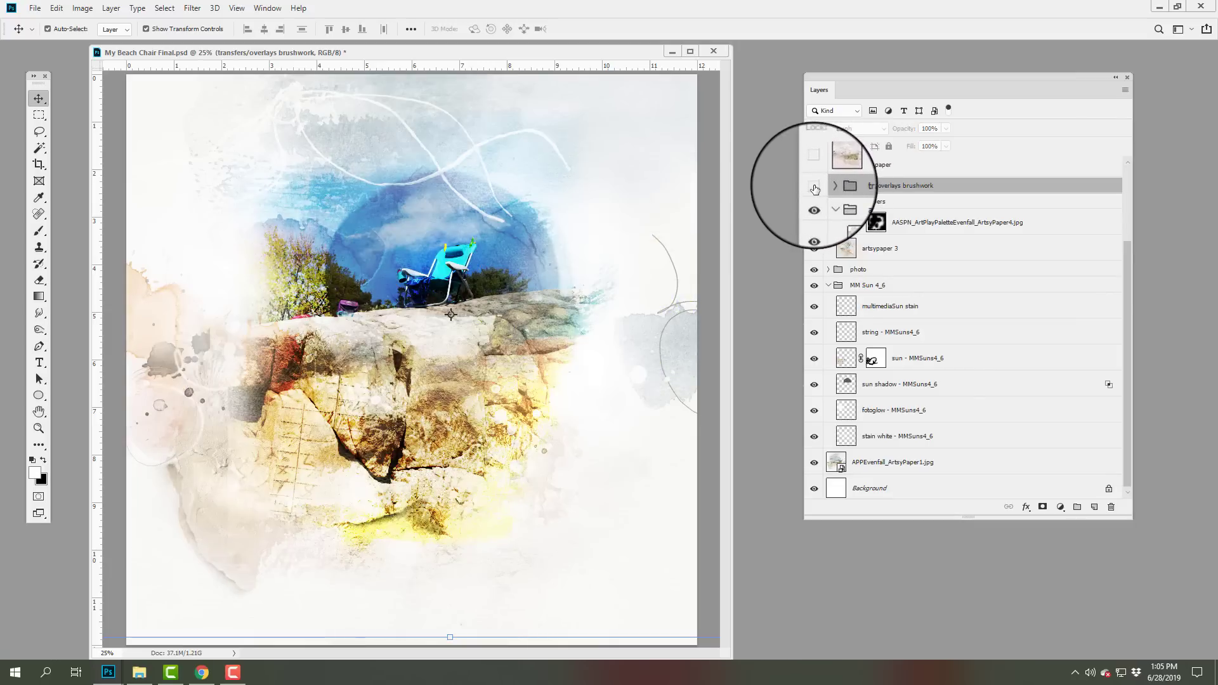
pyautogui.click(813, 188)
pyautogui.click(813, 188)
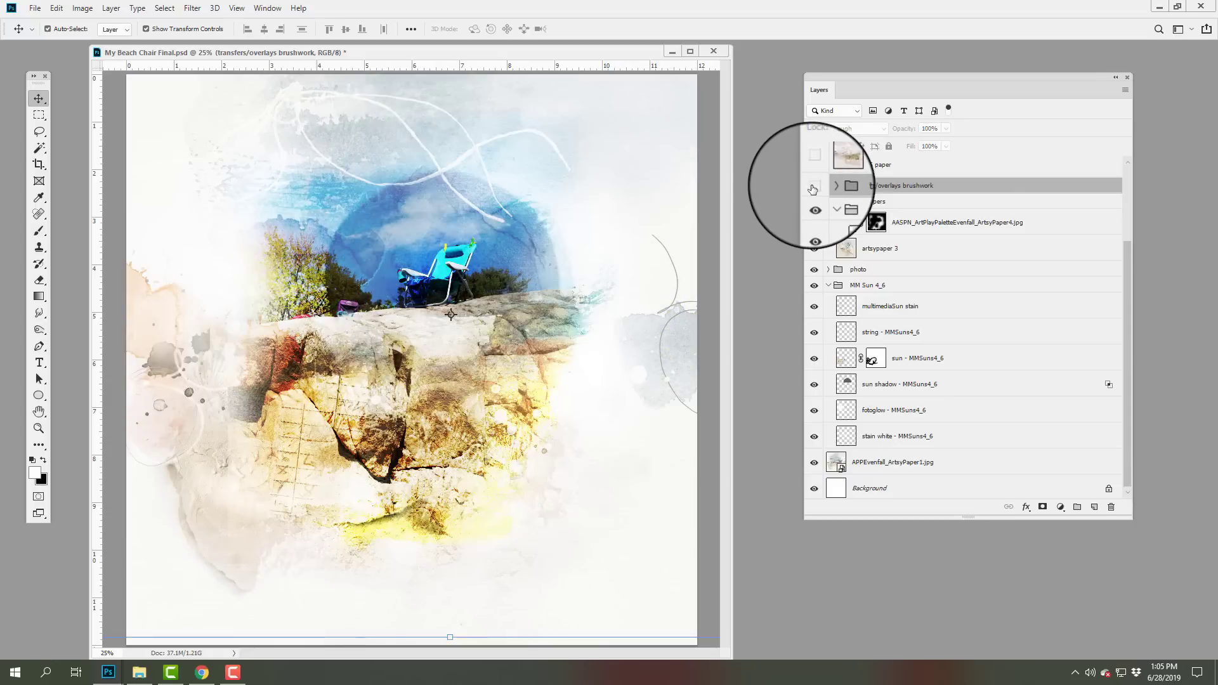
pyautogui.click(814, 188)
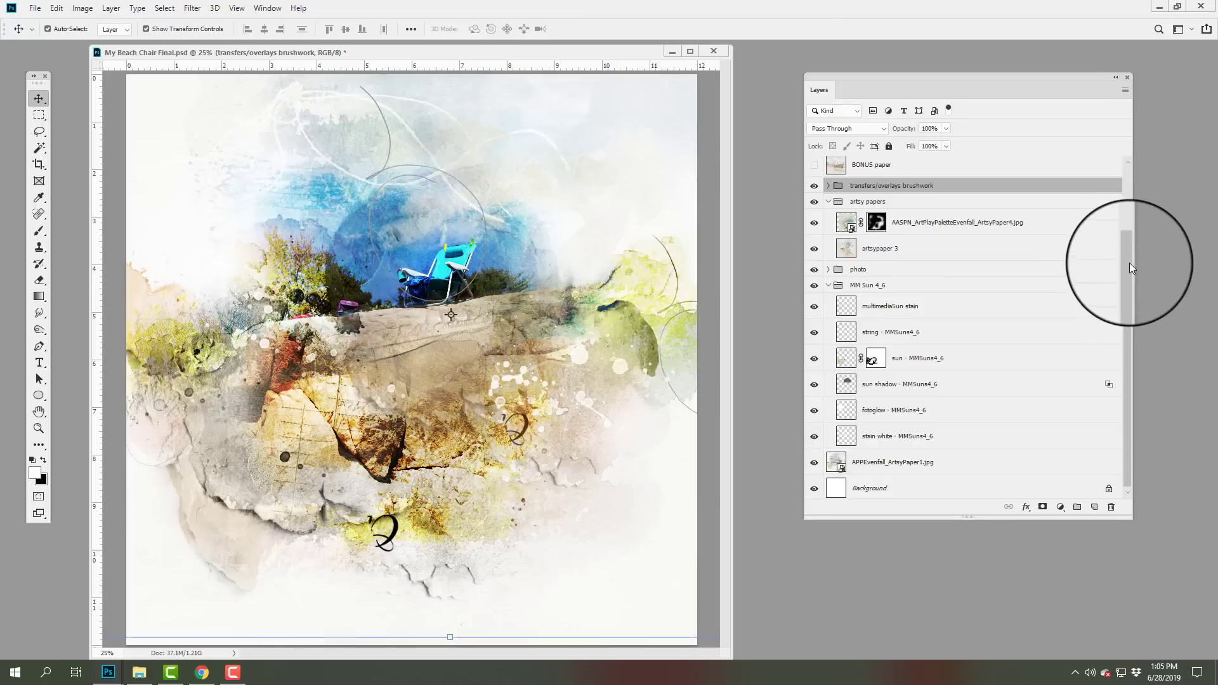
# Step: Select and show the BONUS paper layer above the transfers/overlays brushwork group
pyautogui.moveTo(1129, 263); pyautogui.dragTo(1120, 186)
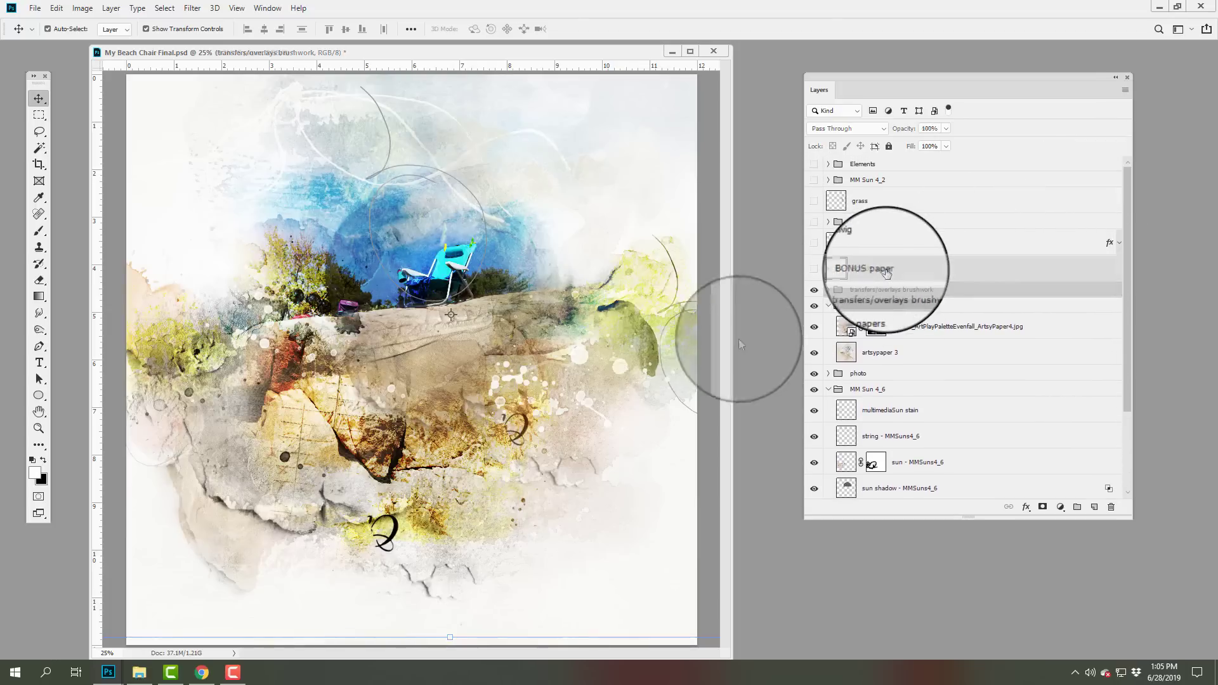
pyautogui.click(876, 268)
pyautogui.click(814, 268)
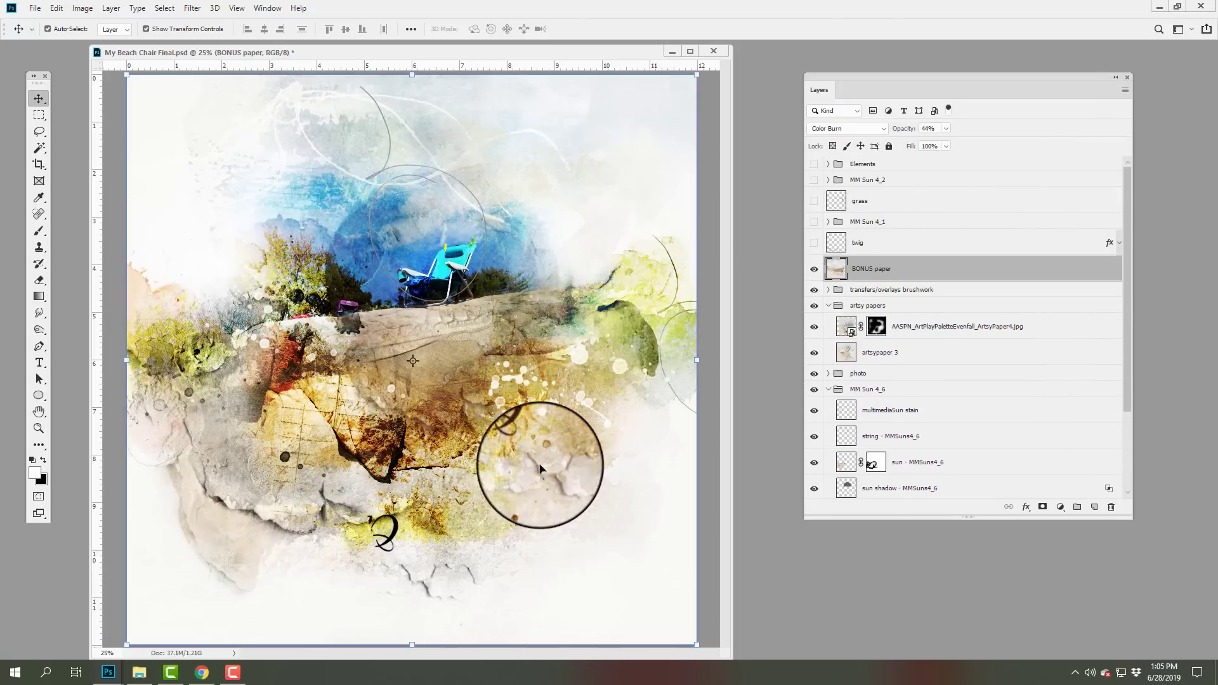
# Step: Preview BONUS paper in Normal mode, set its opacity to 42% with Color Burn blending, and compare the page with and without it
pyautogui.click(881, 129)
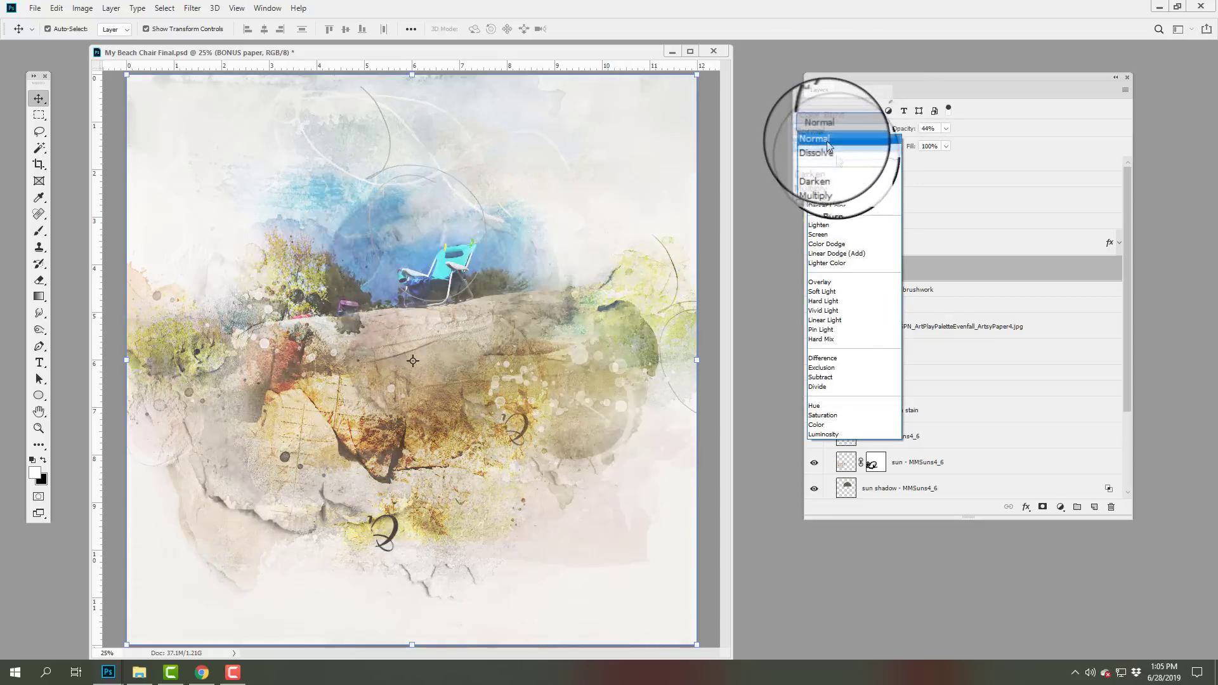
pyautogui.click(863, 130)
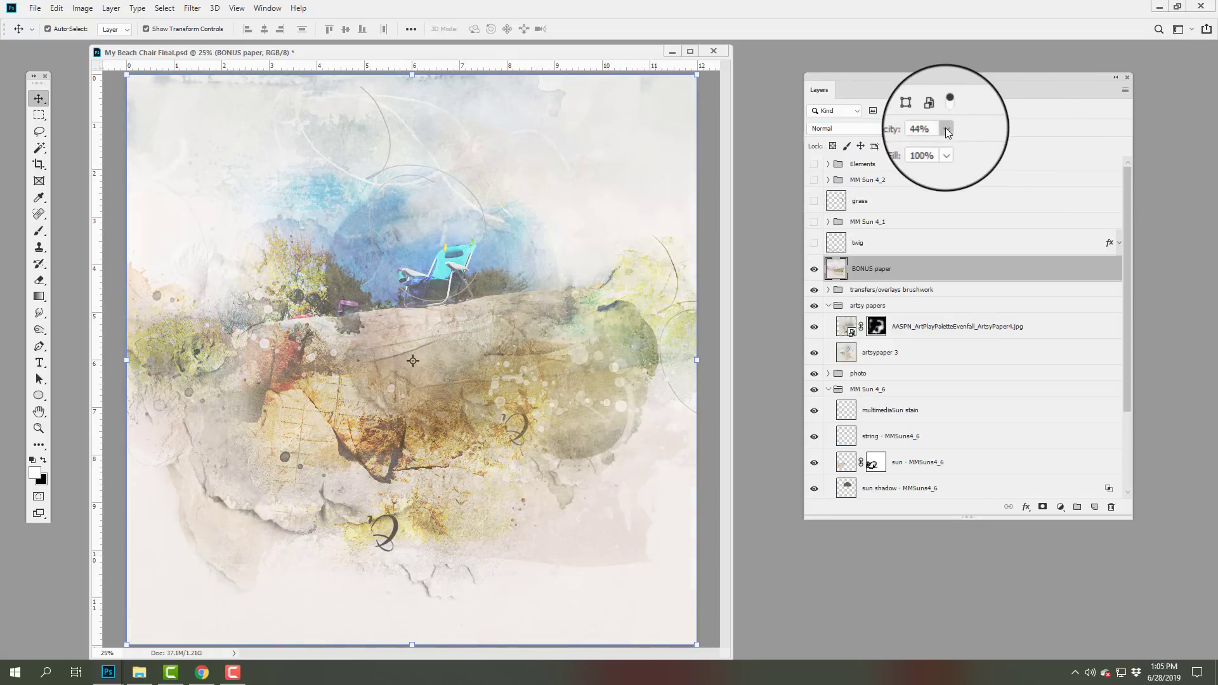
pyautogui.moveTo(946, 146)
pyautogui.mouseDown()
pyautogui.moveTo(1005, 146)
pyautogui.moveTo(946, 150)
pyautogui.mouseUp()
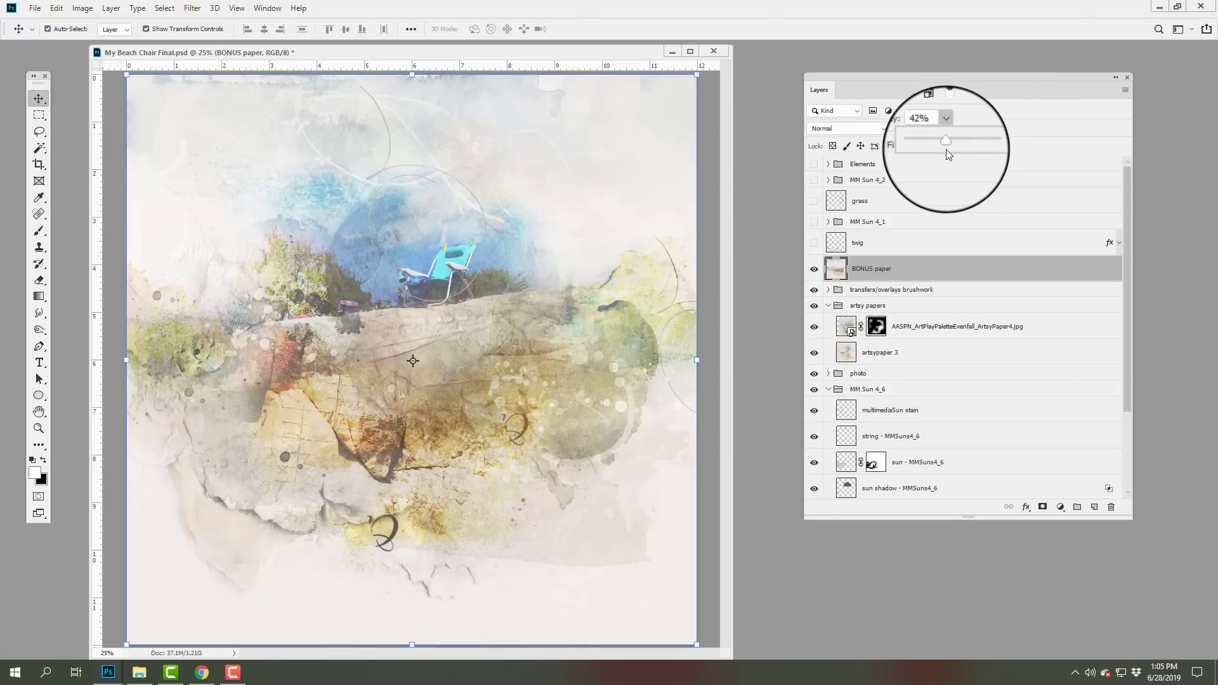
pyautogui.click(883, 129)
pyautogui.click(833, 189)
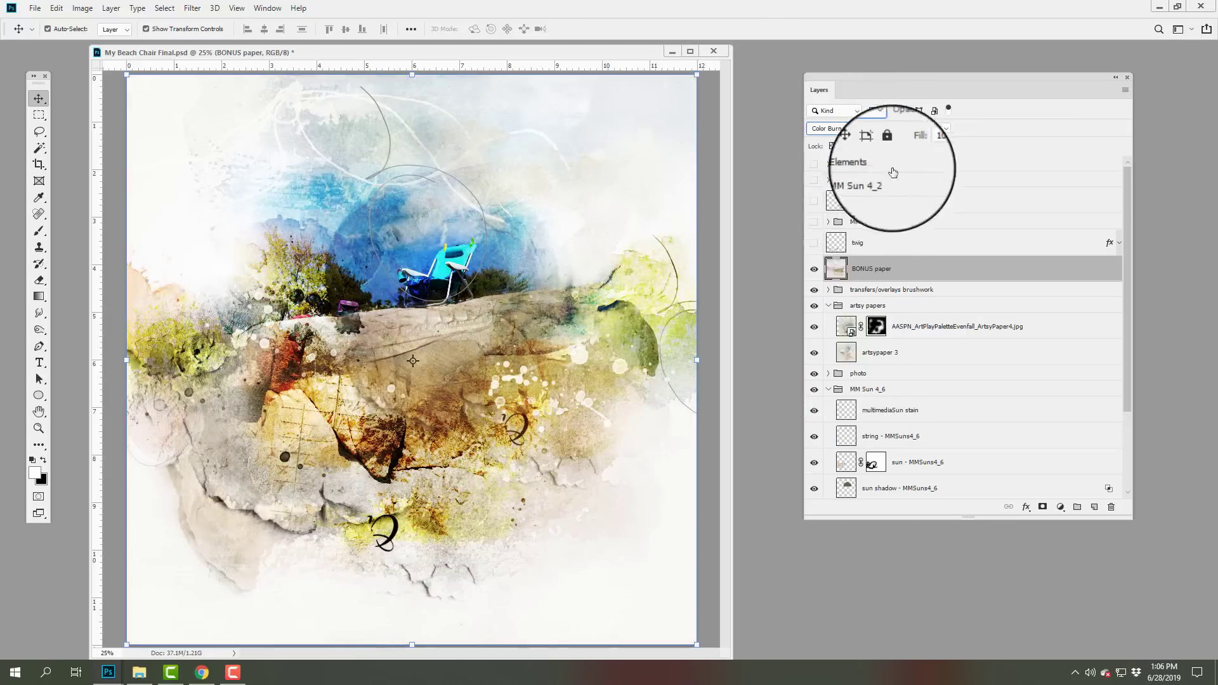
pyautogui.click(815, 270)
pyautogui.click(815, 270)
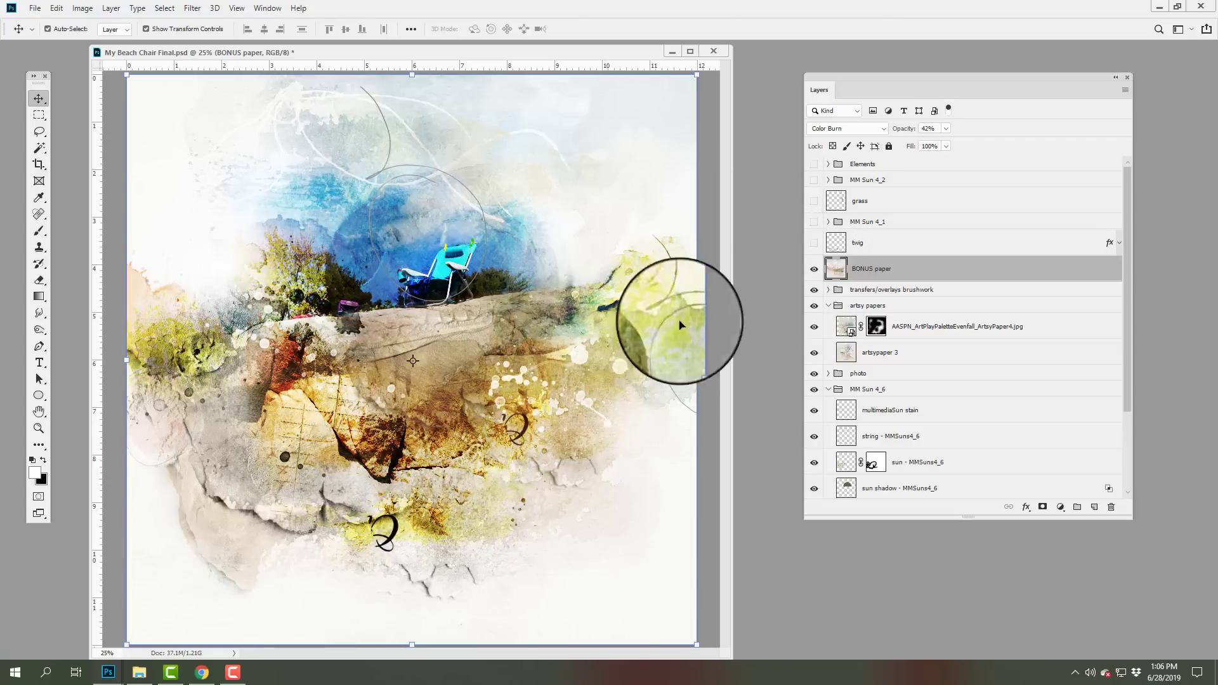
# Step: Show the twig layer and the MM Sun 4_1 group
pyautogui.click(840, 241)
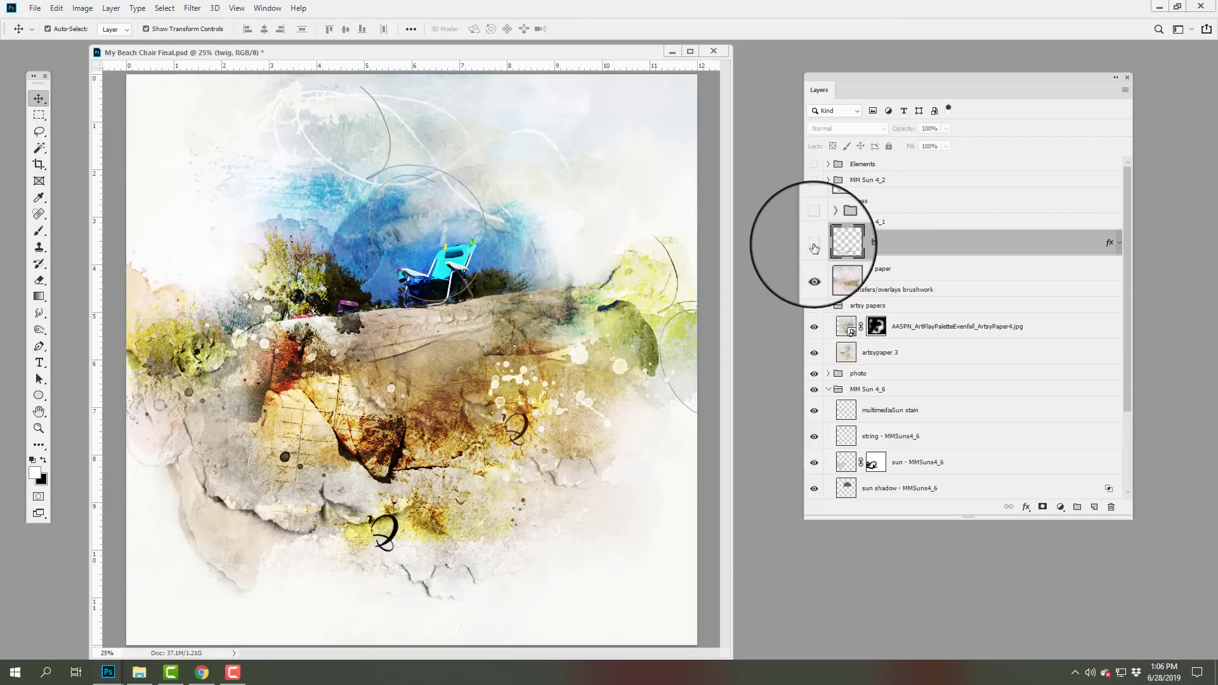
pyautogui.click(814, 246)
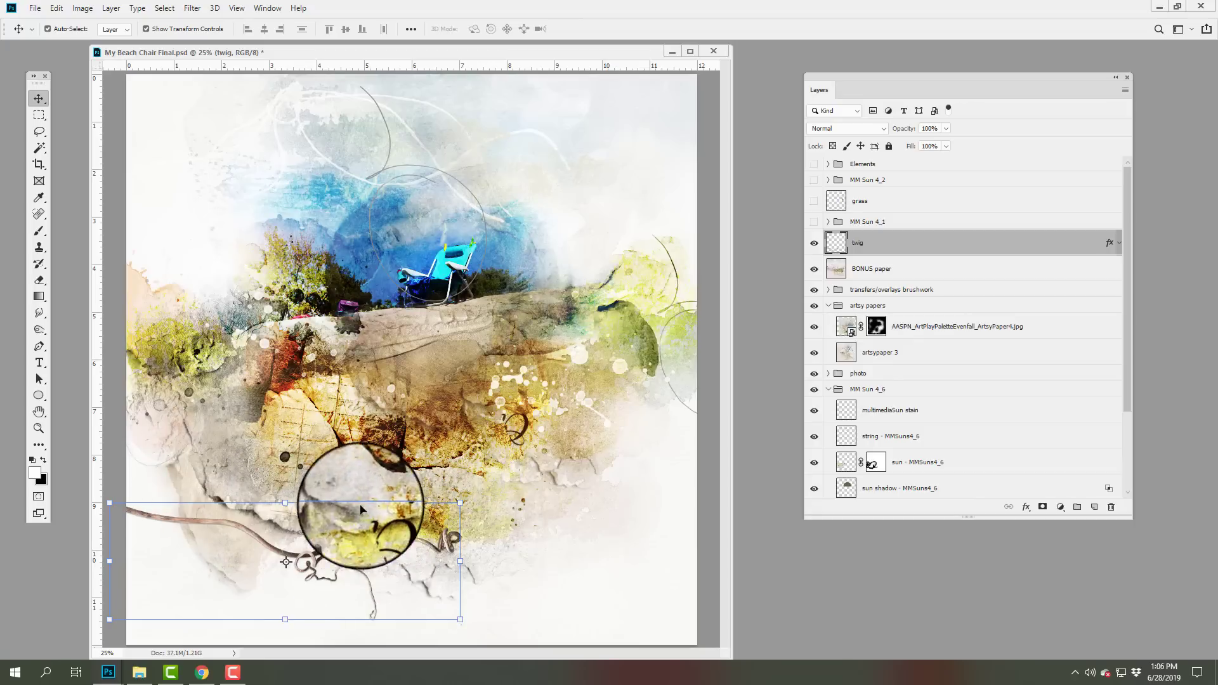
pyautogui.click(814, 221)
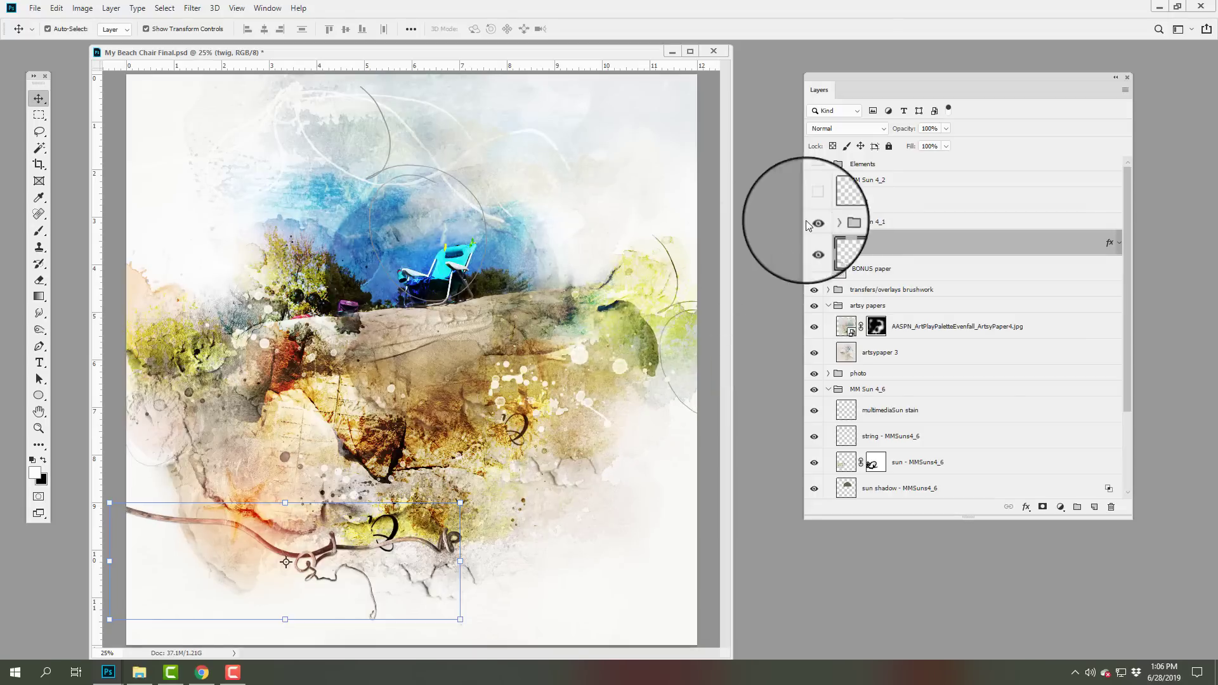
# Step: Expand the MM Sun 4_1 group and examine each of its layers, from splatter gray down to stain white
pyautogui.click(854, 221)
pyautogui.click(828, 222)
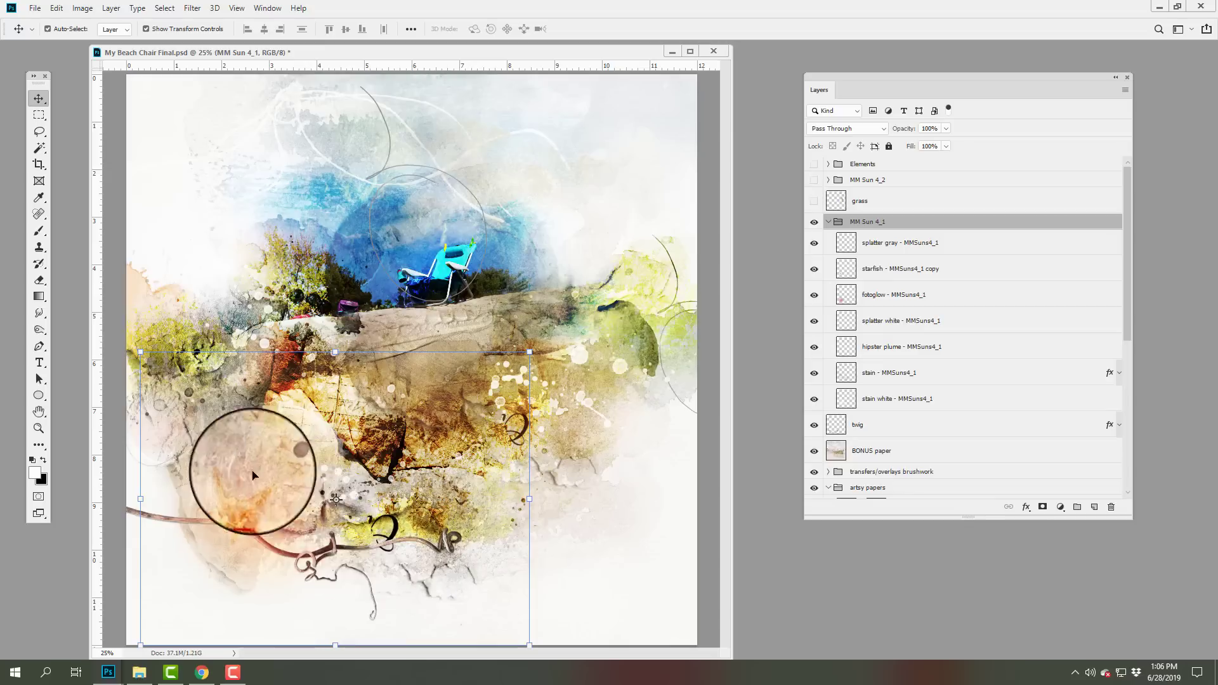
pyautogui.click(862, 241)
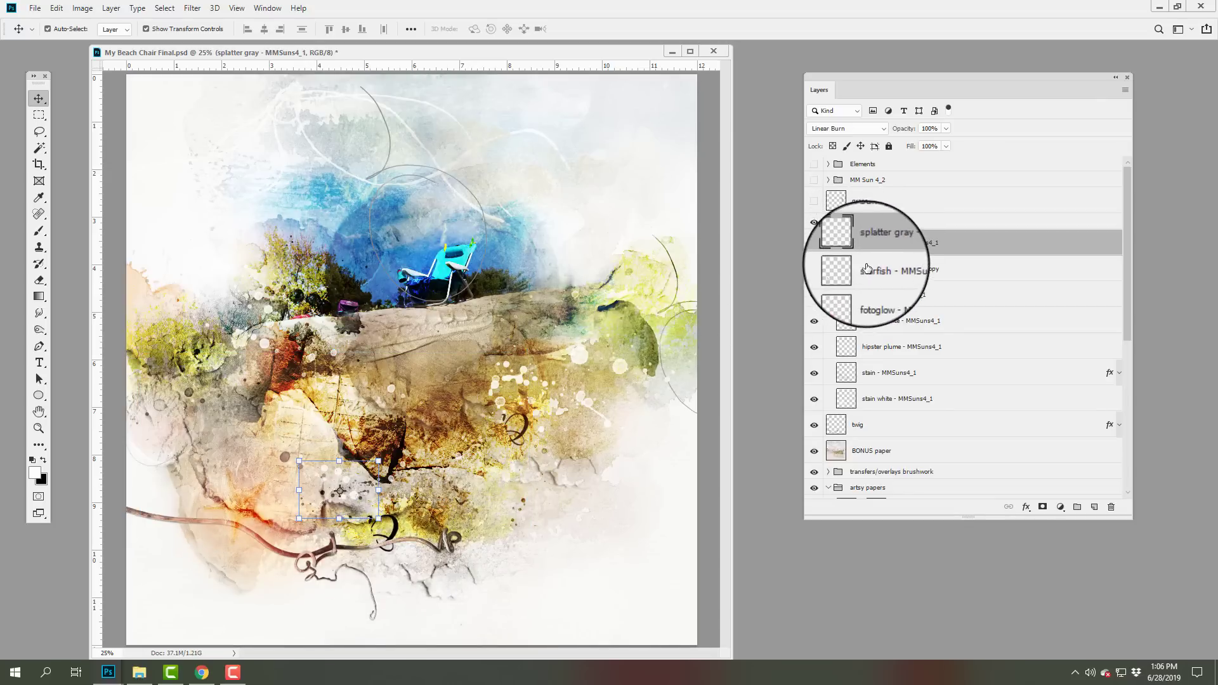
pyautogui.click(866, 273)
pyautogui.click(870, 303)
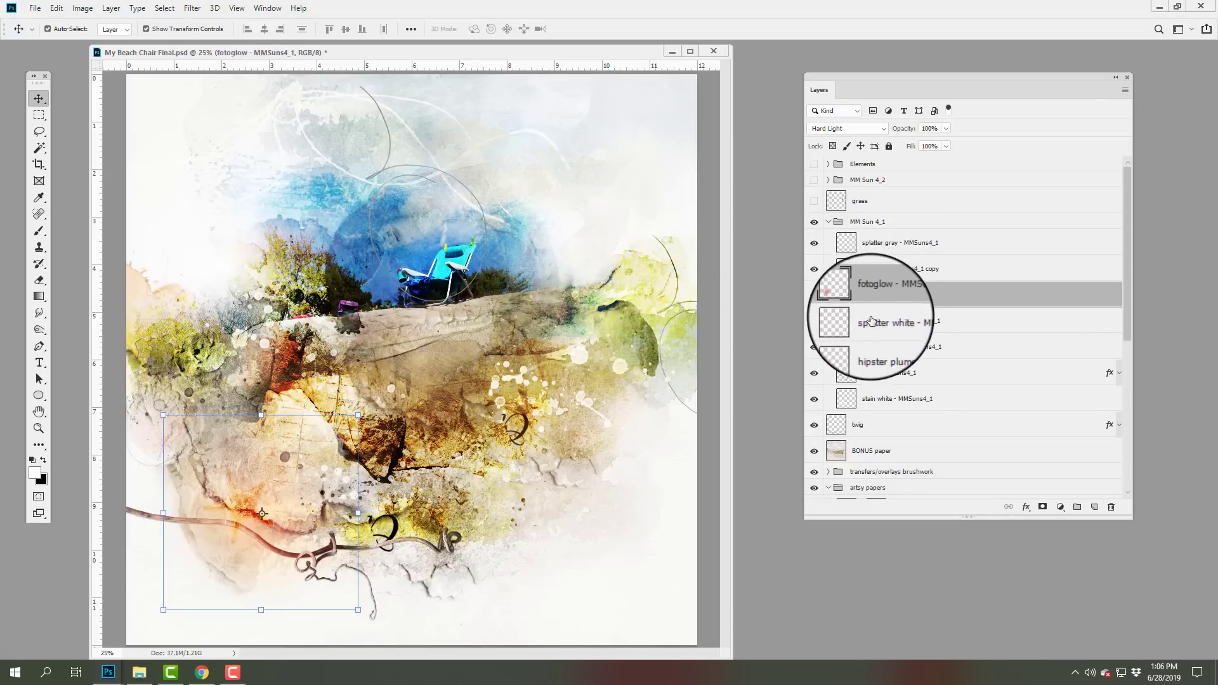
pyautogui.click(871, 320)
pyautogui.click(871, 346)
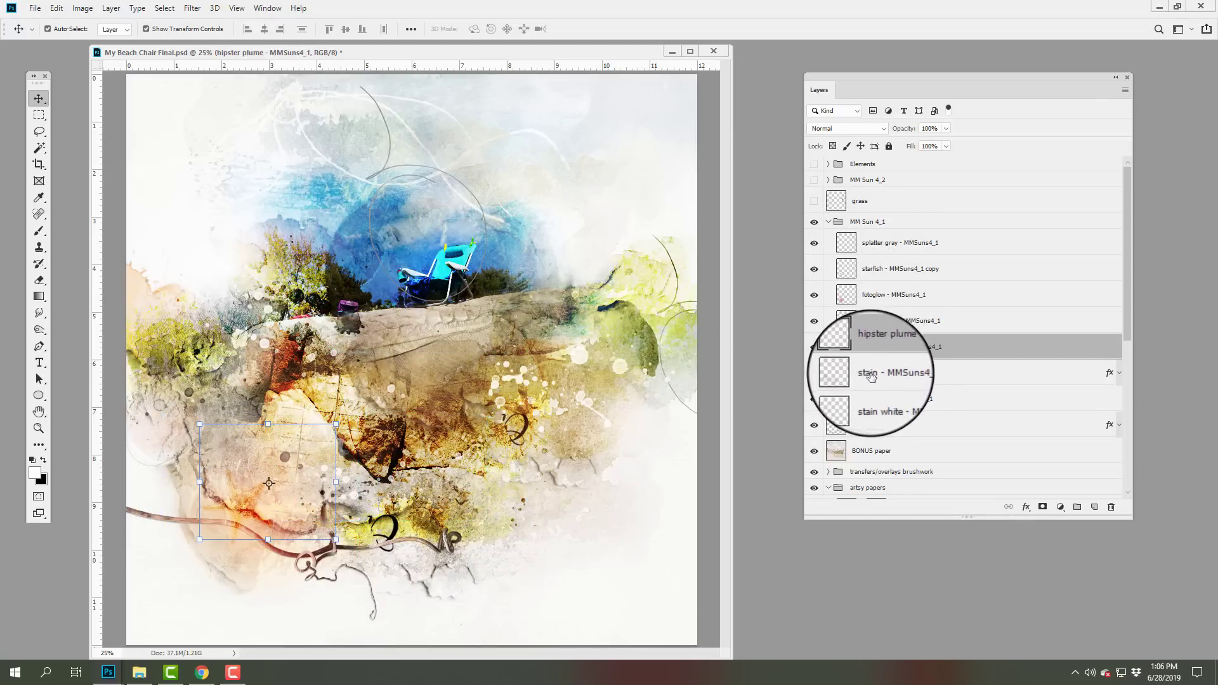
pyautogui.click(872, 377)
pyautogui.click(873, 400)
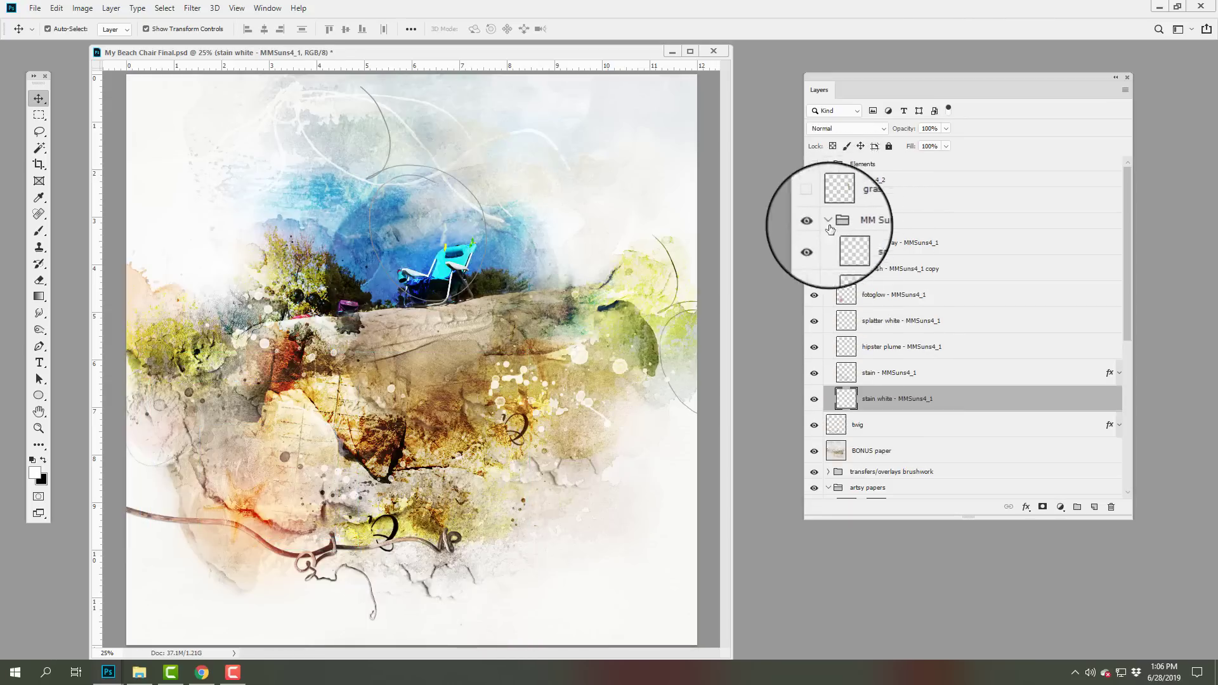
# Step: Show the grass layer, the MM Sun 4_2 group and the Elements group to complete the page
pyautogui.click(843, 202)
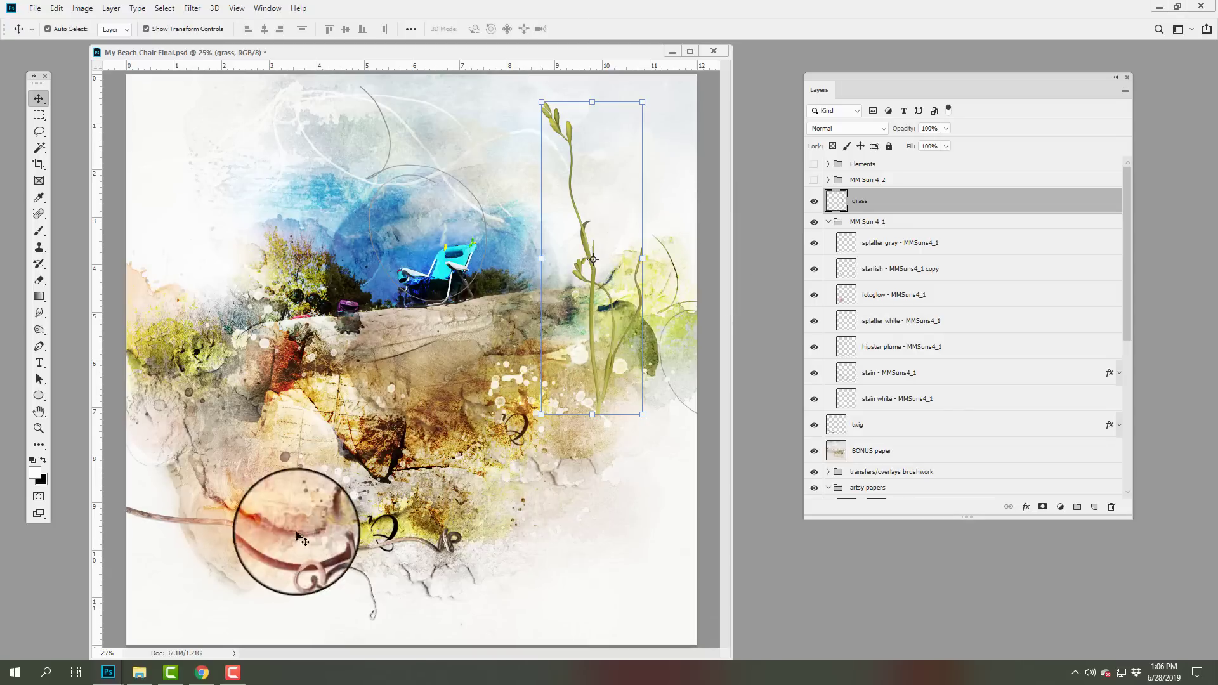
pyautogui.click(851, 184)
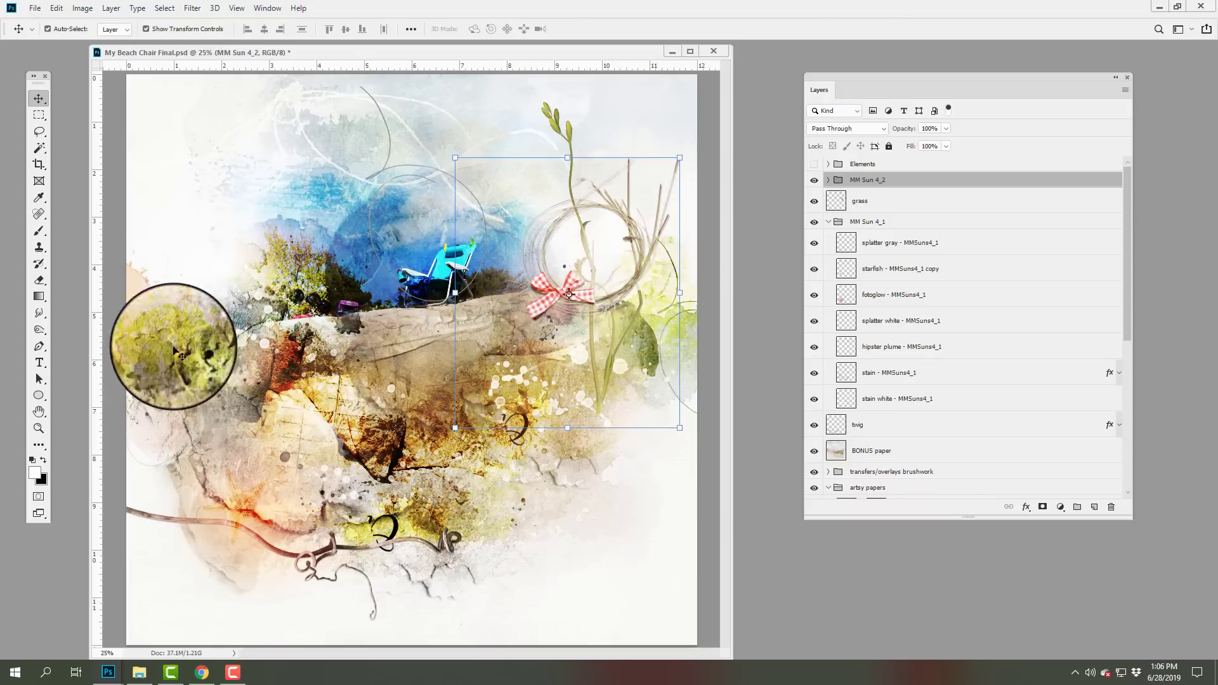
pyautogui.click(814, 165)
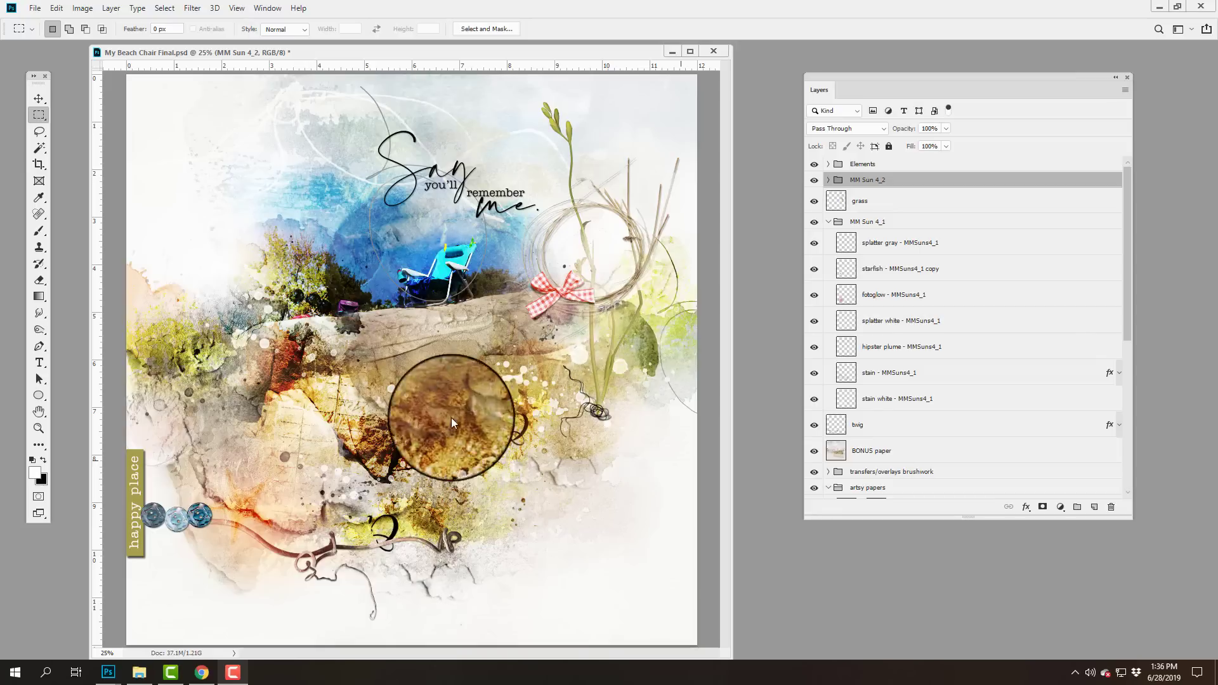
# Step: Switch to File Explorer and preview each sample layout image in the 2Layouts folder, through thumbnail (2).jpg
pyautogui.click(139, 672)
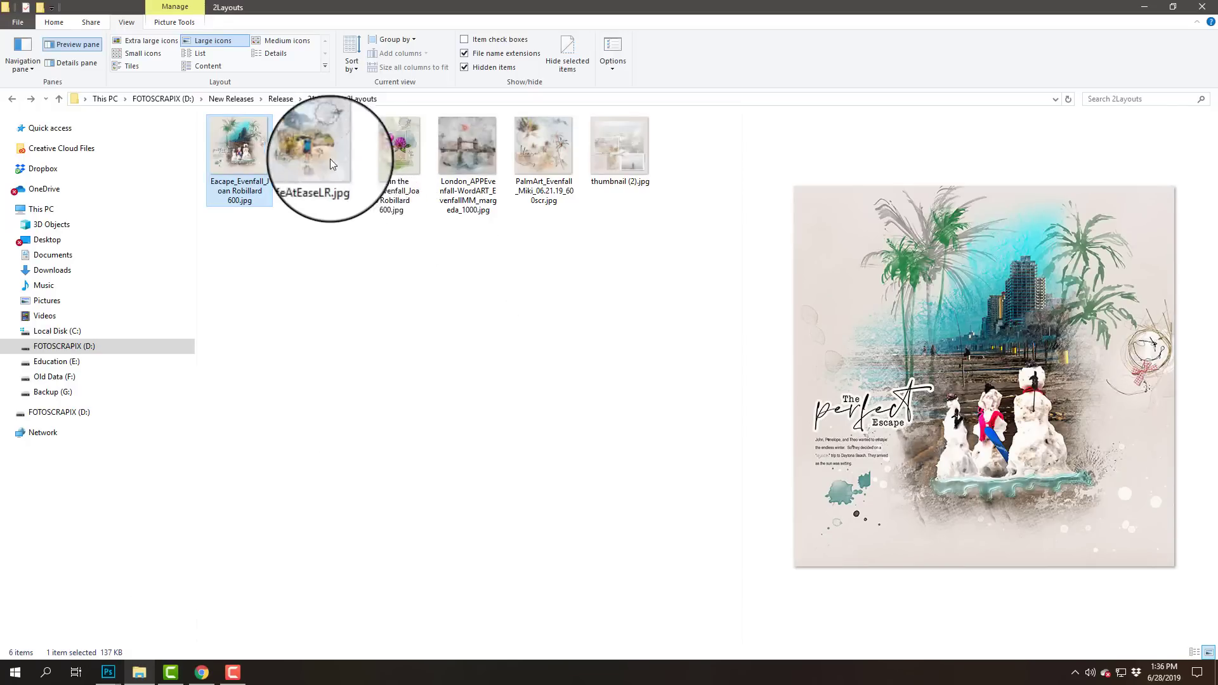
pyautogui.moveTo(241, 183)
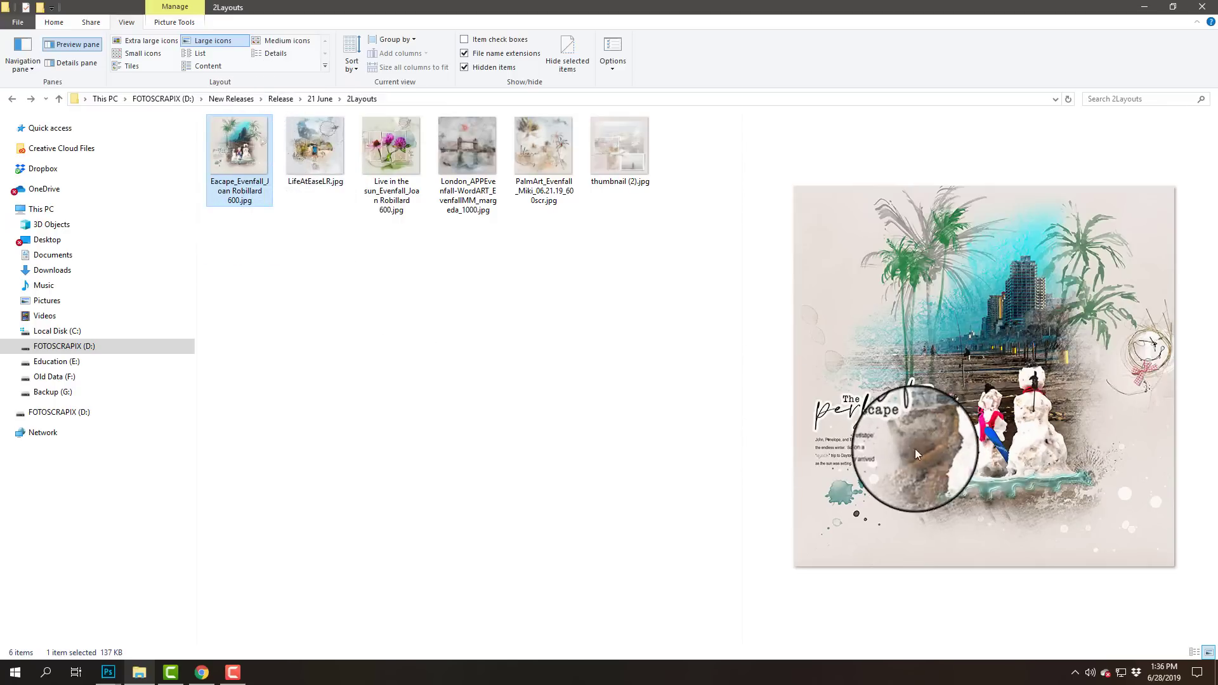
pyautogui.click(332, 161)
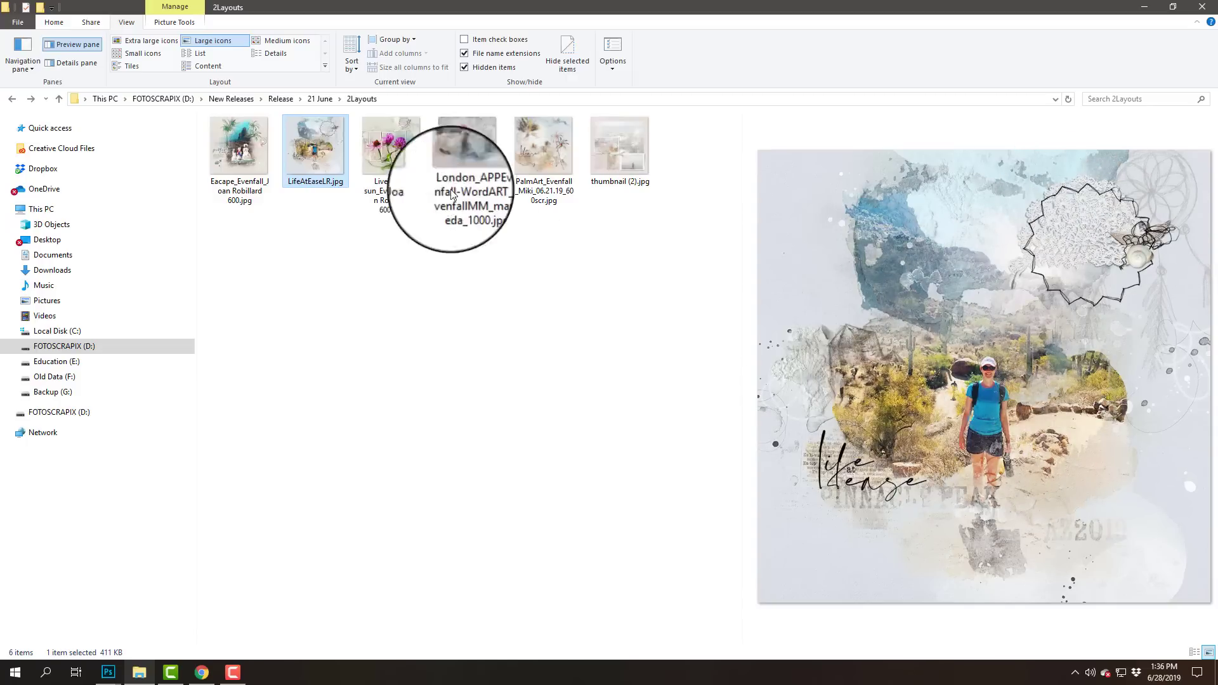
pyautogui.click(401, 162)
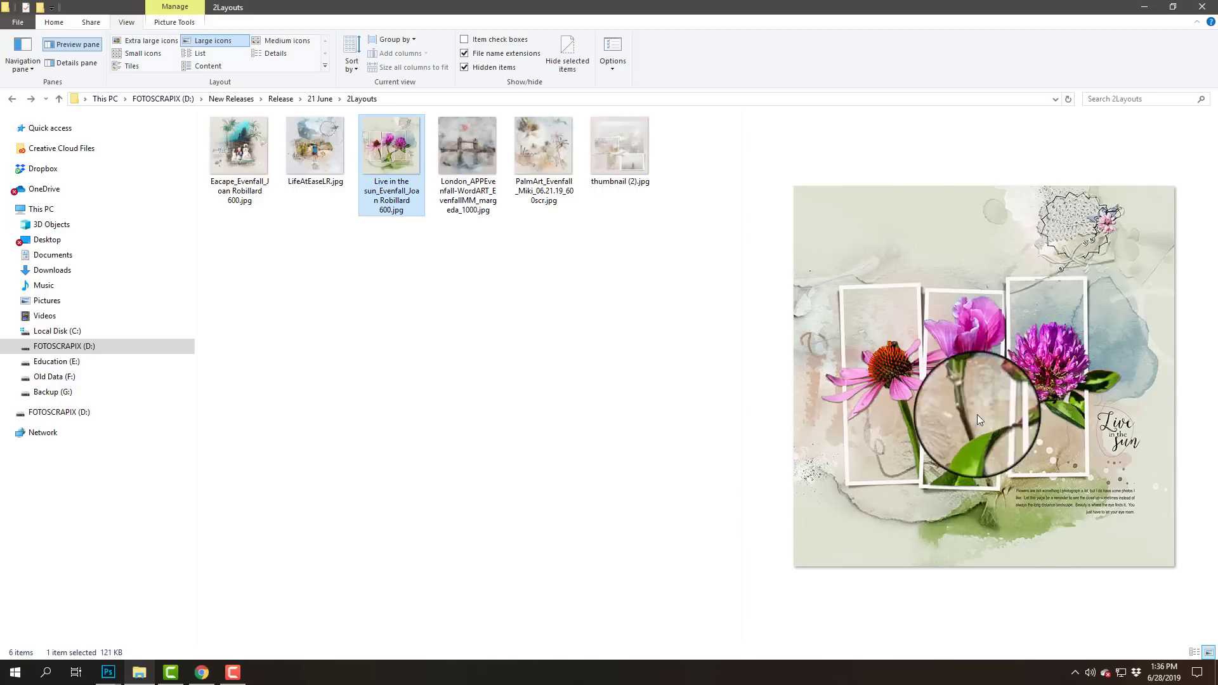
pyautogui.click(456, 165)
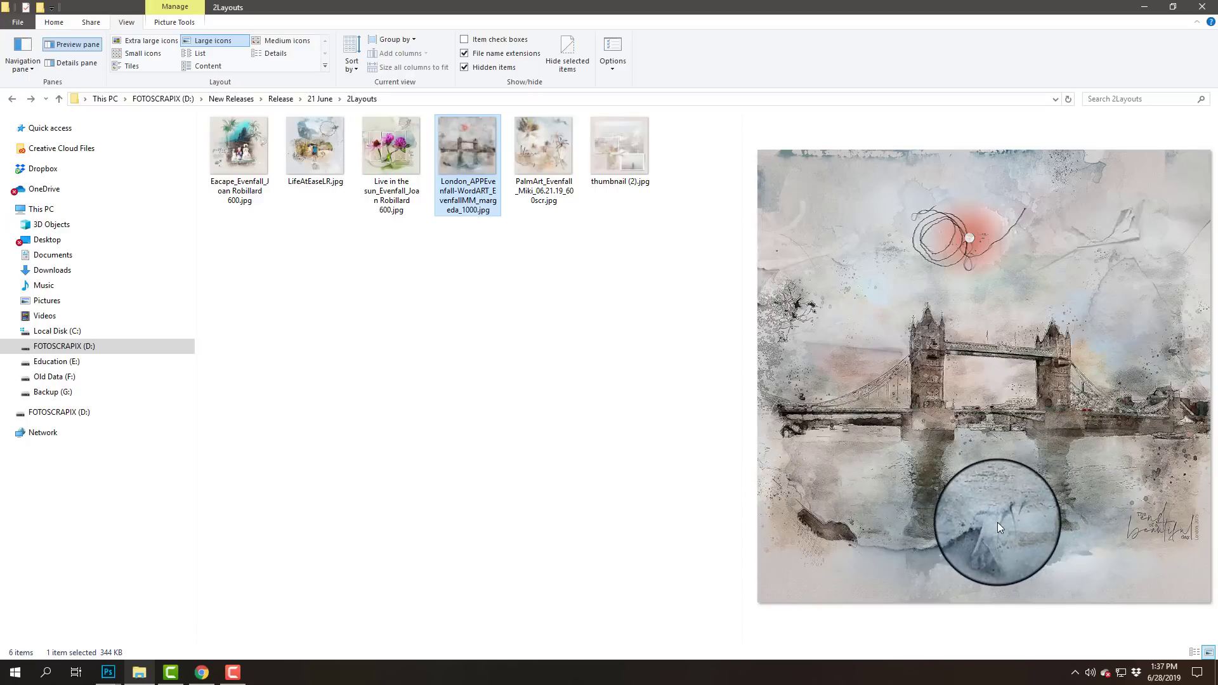
pyautogui.click(542, 150)
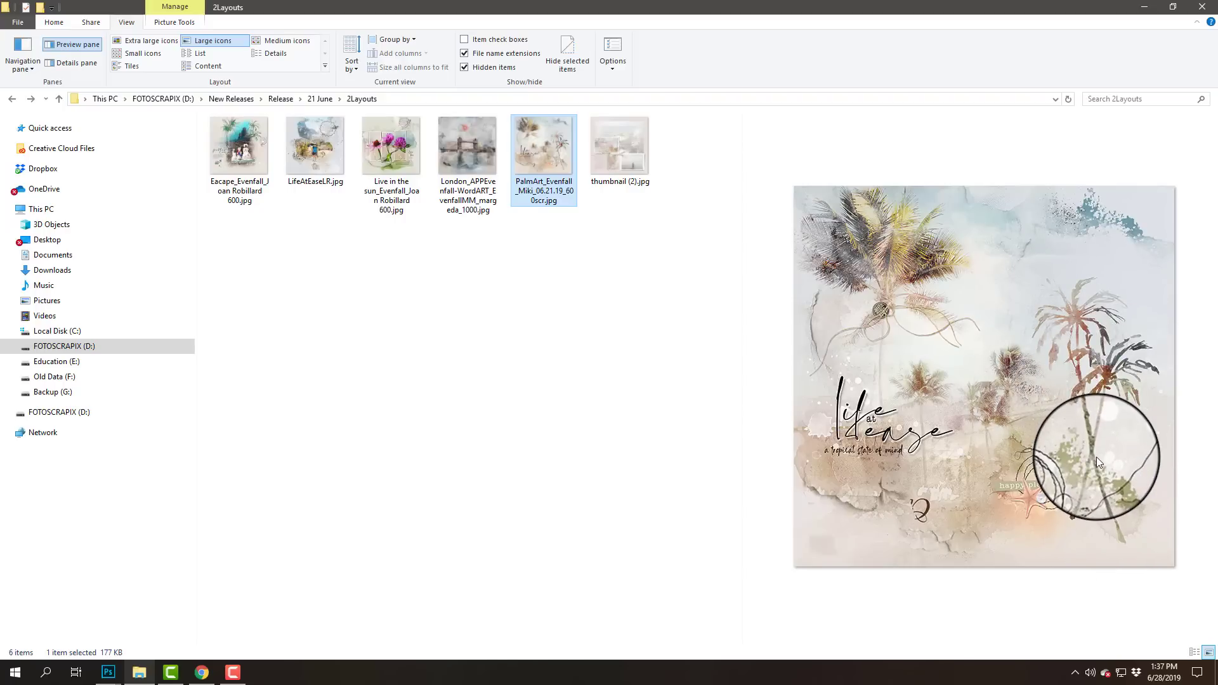
pyautogui.click(632, 154)
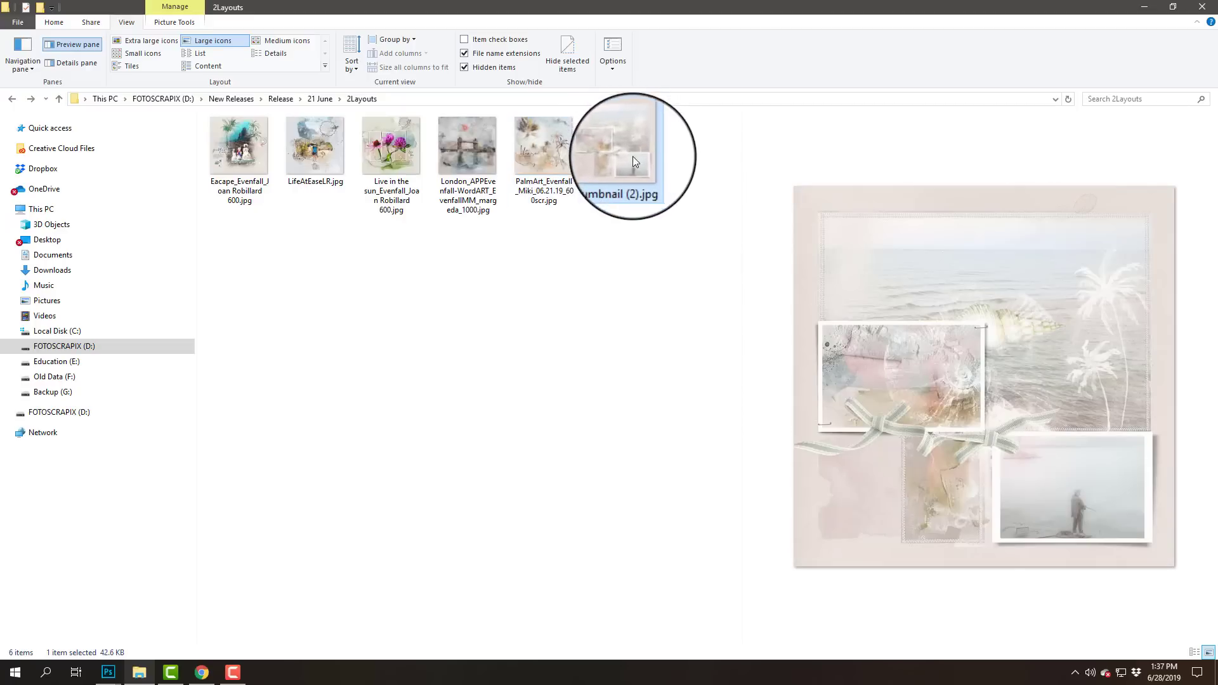